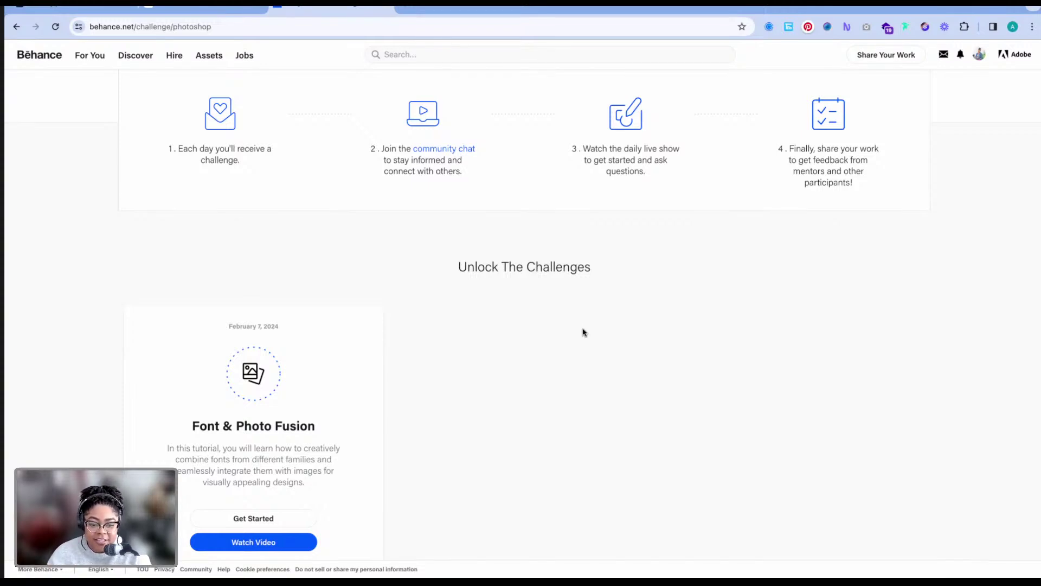
# Step: Read the Font & Photo Fusion challenge on Behance, and switch to the portrait document in Photoshop for a closer view
pyautogui.scroll(-1, 583, 329)
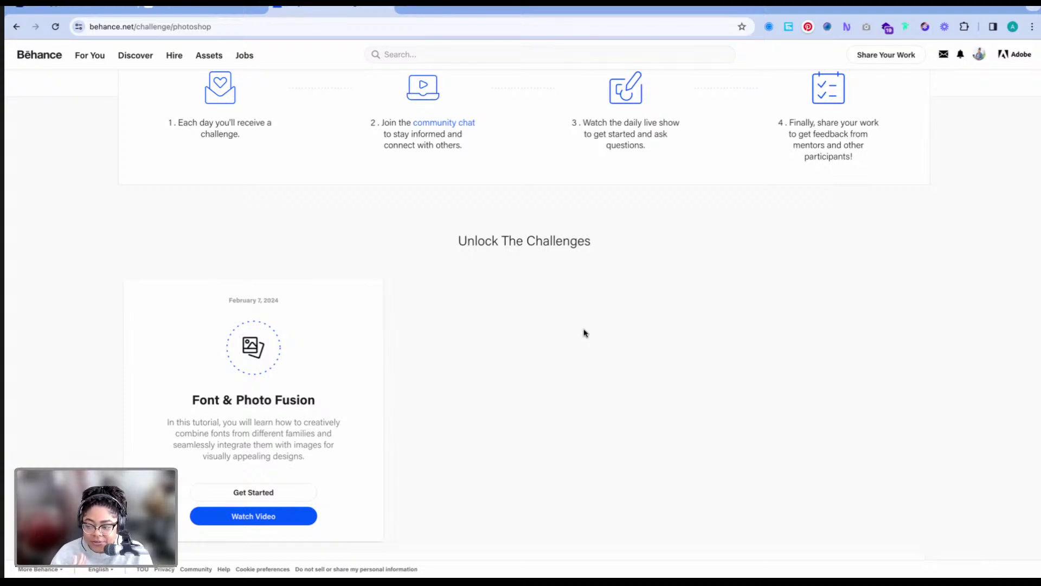
pyautogui.hotkey('ctrl', 'Left')
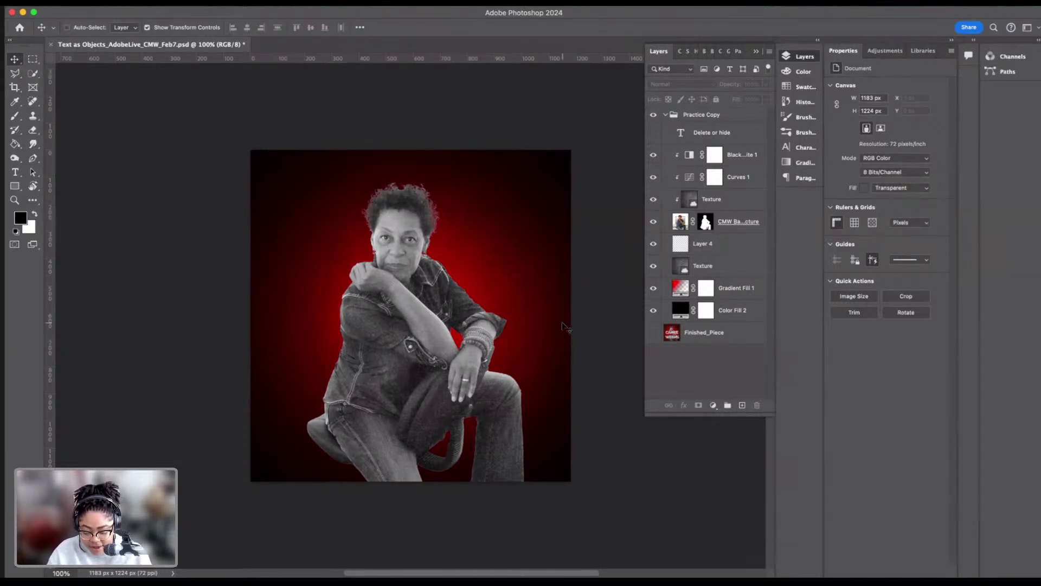
pyautogui.press('super+equal')
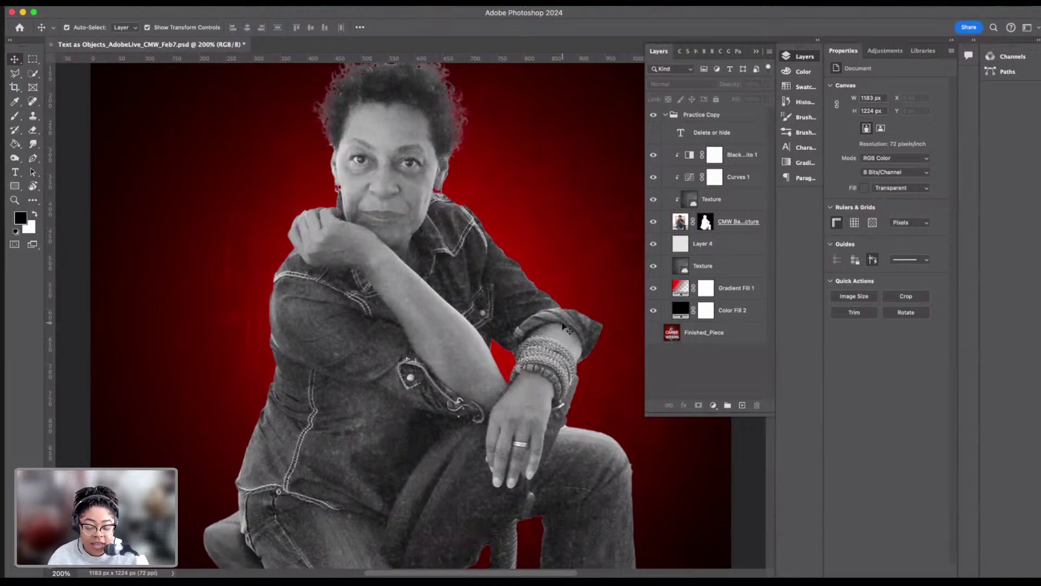
# Step: Switch to the browser and look at the Raleway font family page on Adobe Fonts
pyautogui.press('super+Tab')
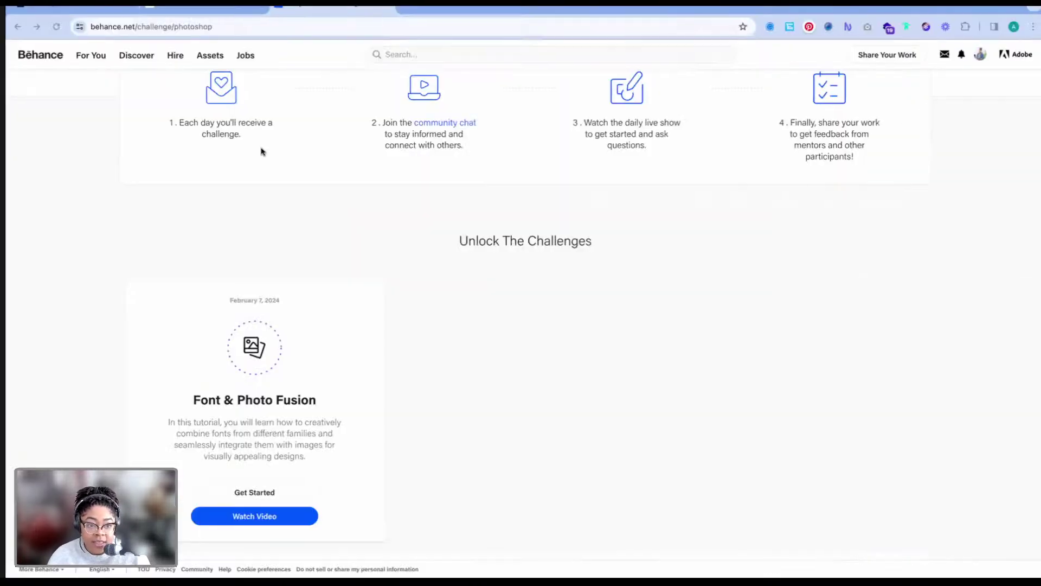
pyautogui.click(103, 7)
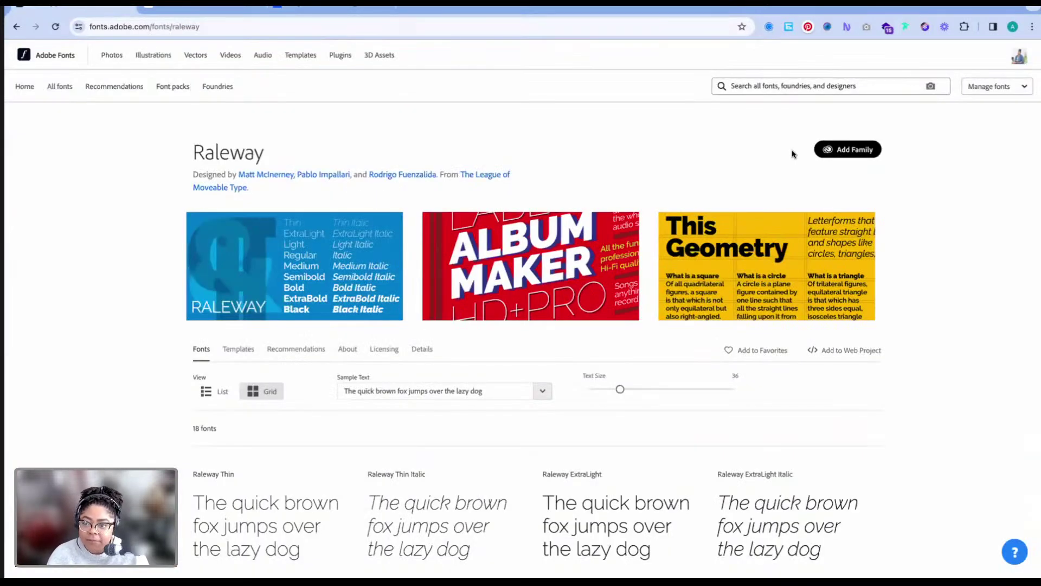
pyautogui.click(845, 158)
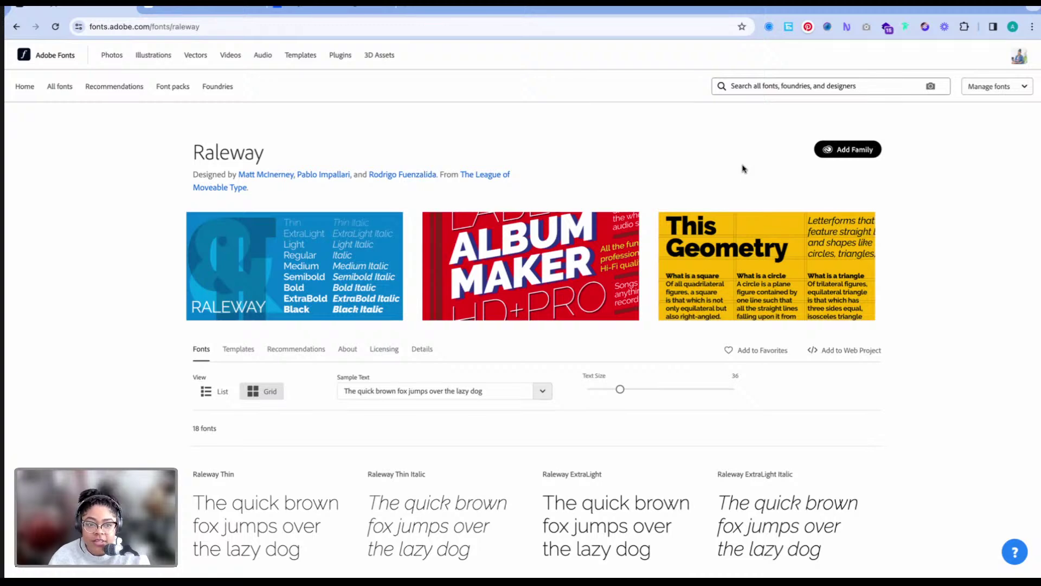
# Step: Switch to Photoshop and add the text "CARRIE" in Raleway Bold across the portrait's face
pyautogui.hotkey('ctrl', 'Left')
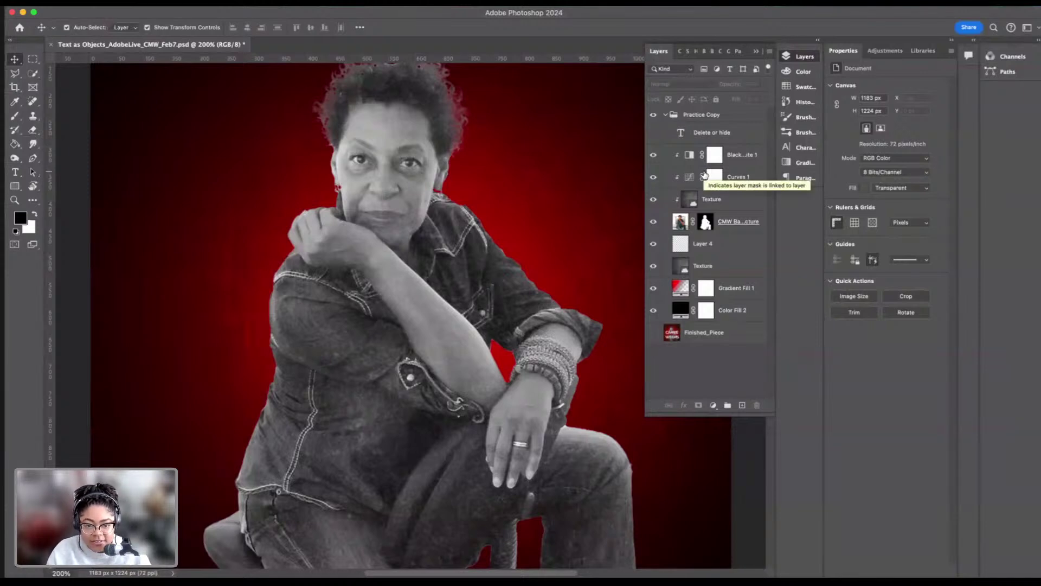
pyautogui.click(17, 172)
pyautogui.click(282, 170)
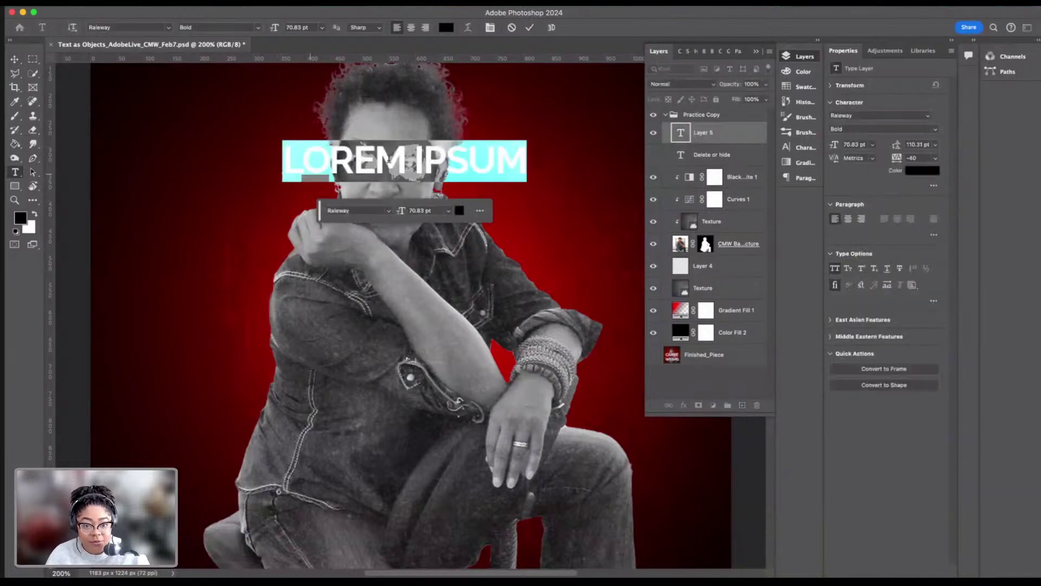
pyautogui.write('CA')
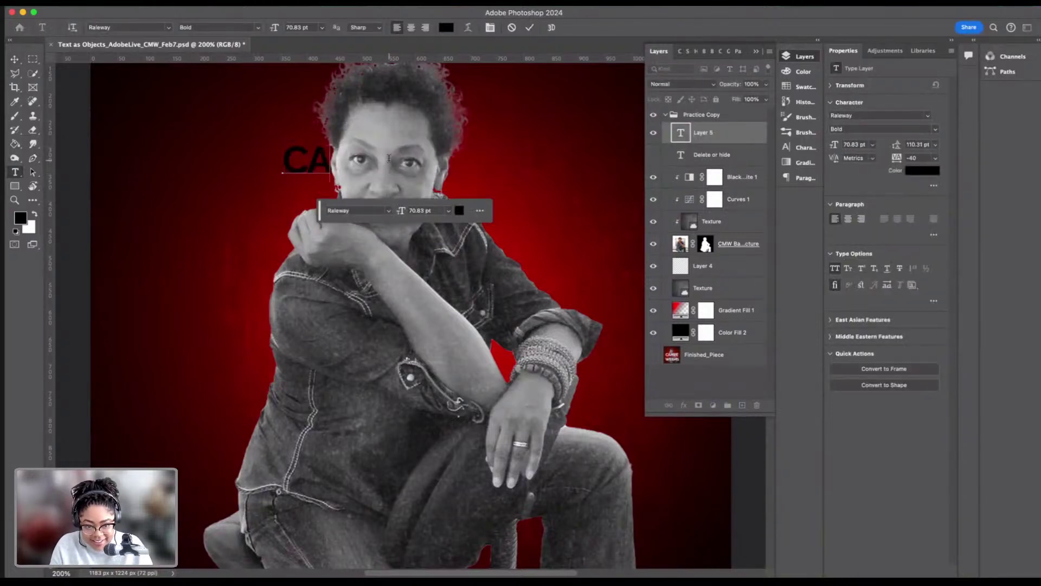
pyautogui.write('RRIE')
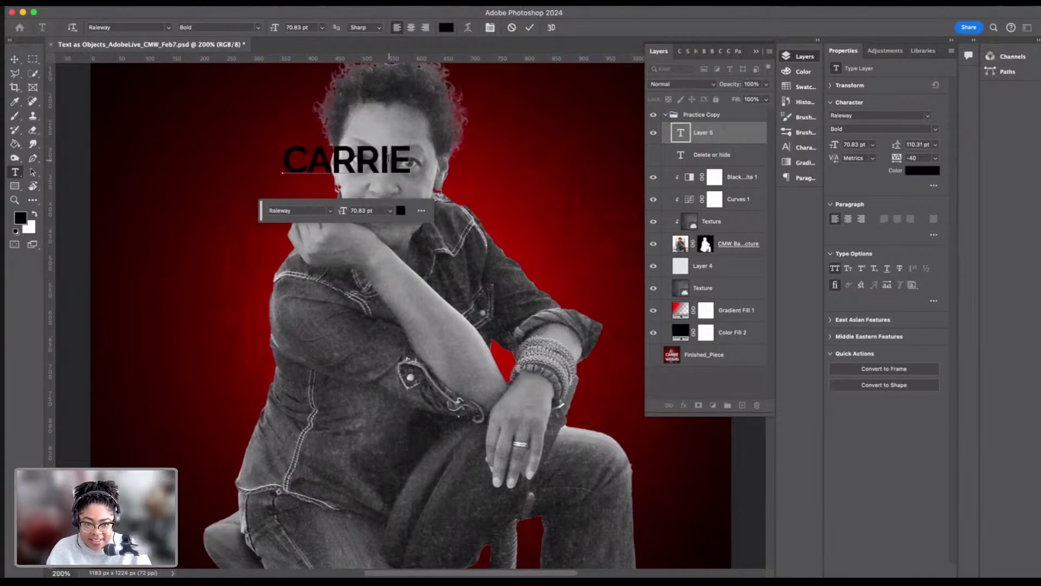
# Step: Change the colour of the CARRIE text to white and commit the text
pyautogui.doubleClick(352, 147)
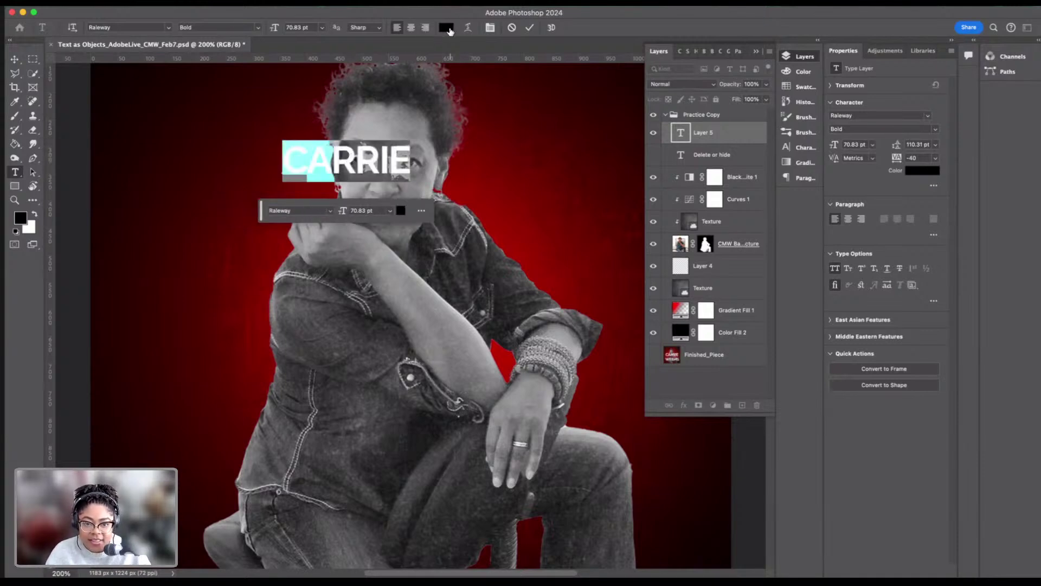
pyautogui.click(446, 27)
pyautogui.moveTo(89, 350); pyautogui.dragTo(8, 326)
pyautogui.click(239, 323)
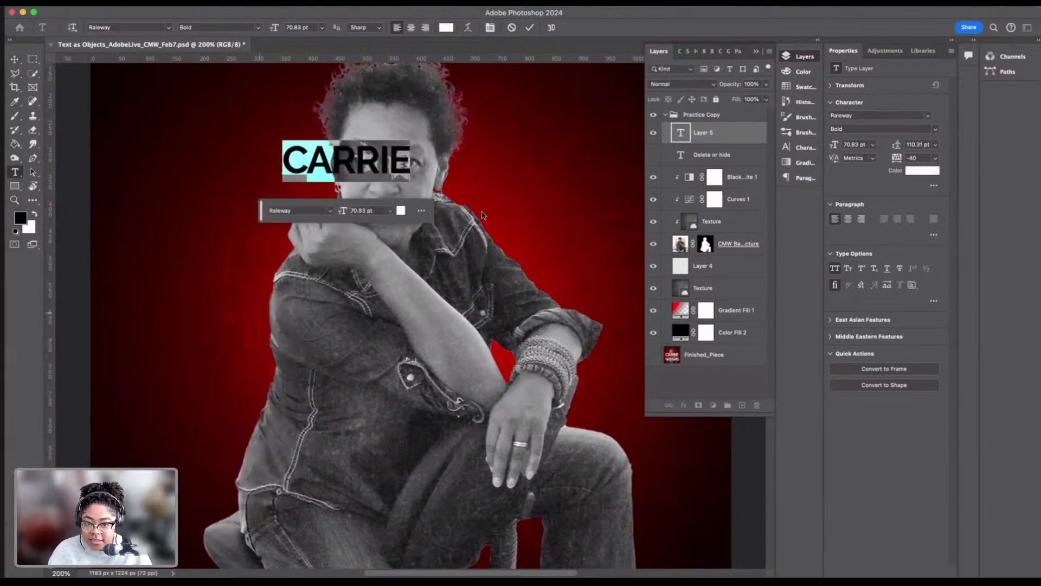
pyautogui.click(528, 29)
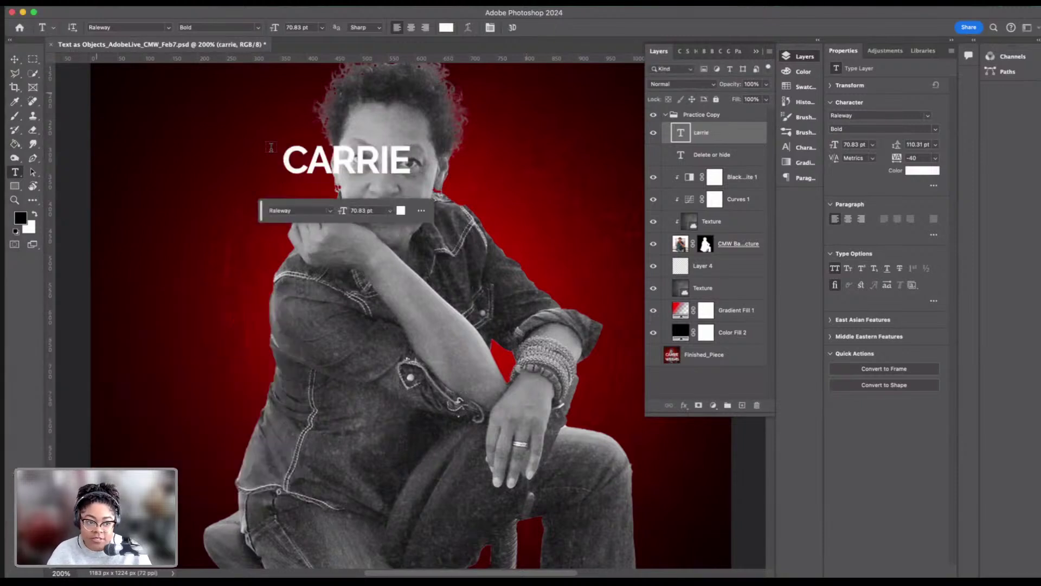
# Step: Set the font size of the CARRIE text to 288 pt
pyautogui.press('v')
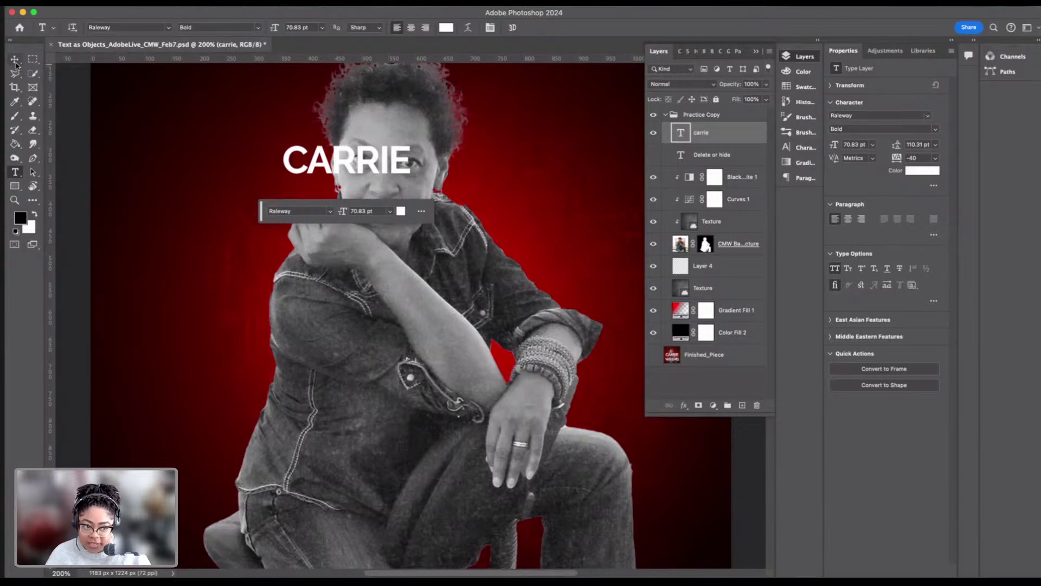
pyautogui.click(363, 210)
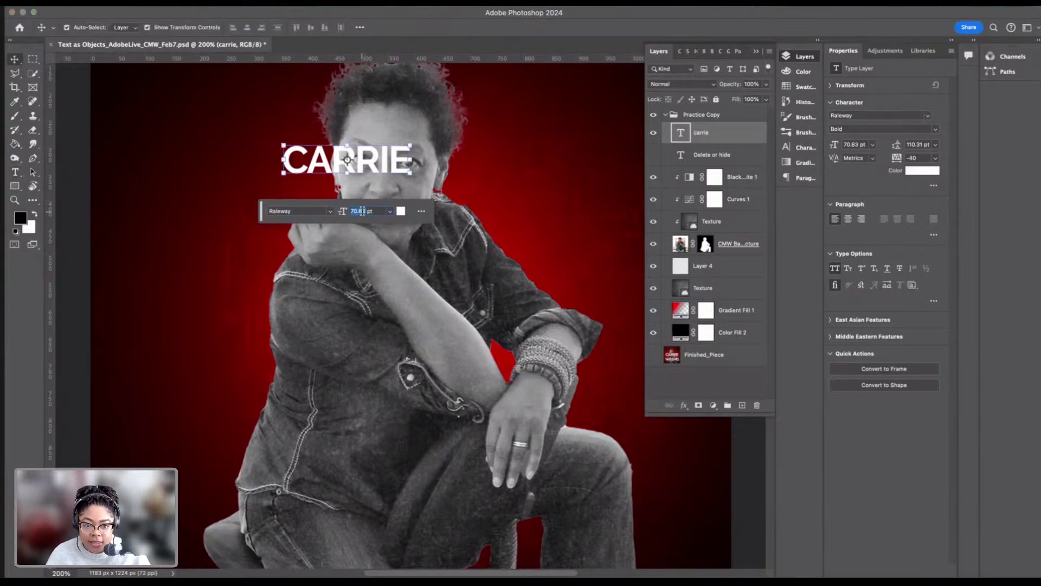
pyautogui.write('288')
pyautogui.press('Return')
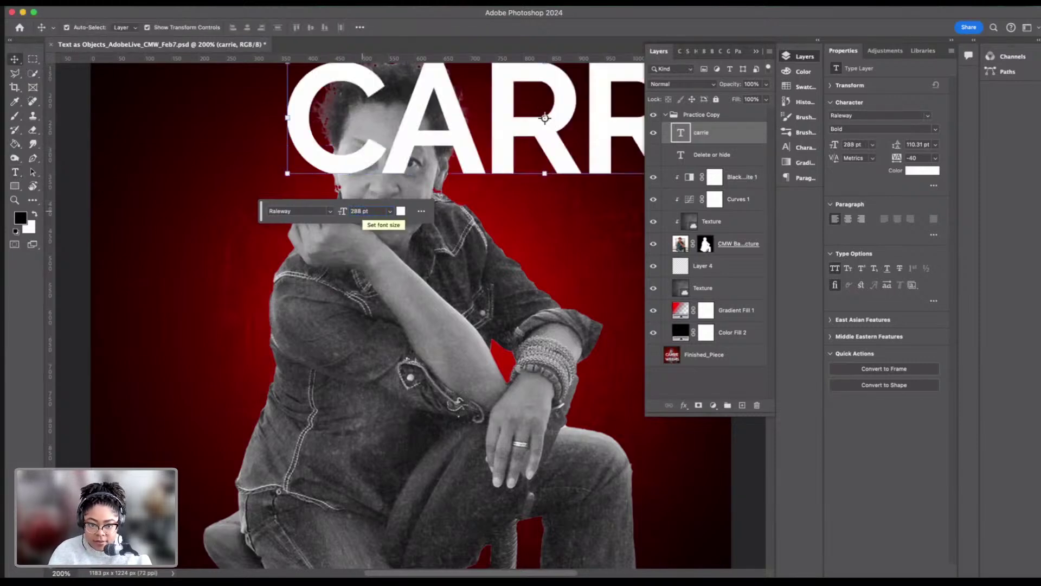
# Step: Move the enlarged CARRIE text down over the subject's chest and folded arms, roughly centred across the canvas
pyautogui.moveTo(450, 147); pyautogui.dragTo(289, 300)
pyautogui.press('super+1')
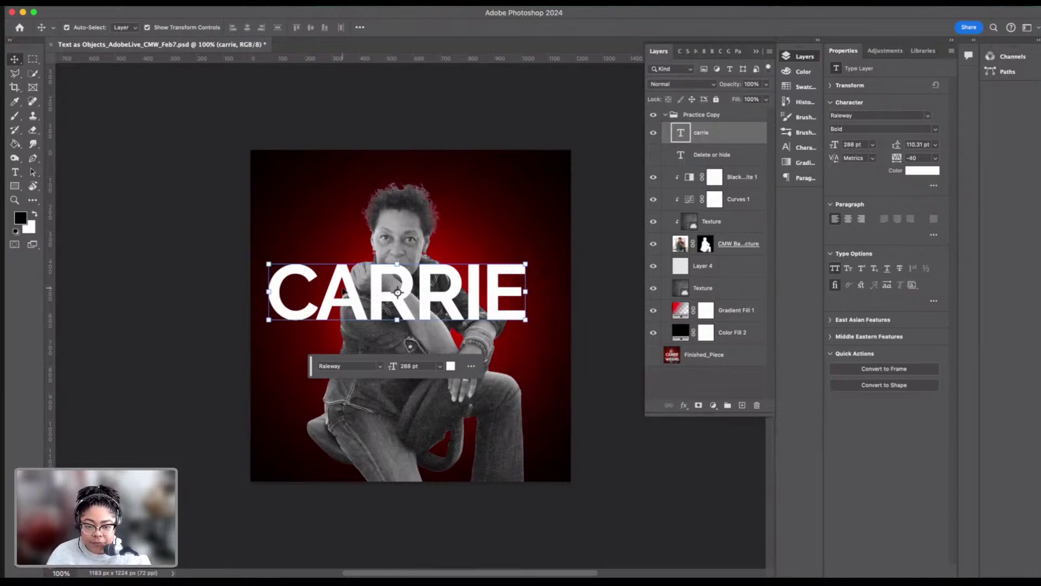
pyautogui.moveTo(354, 295); pyautogui.dragTo(368, 301)
pyautogui.moveTo(457, 294); pyautogui.dragTo(458, 300)
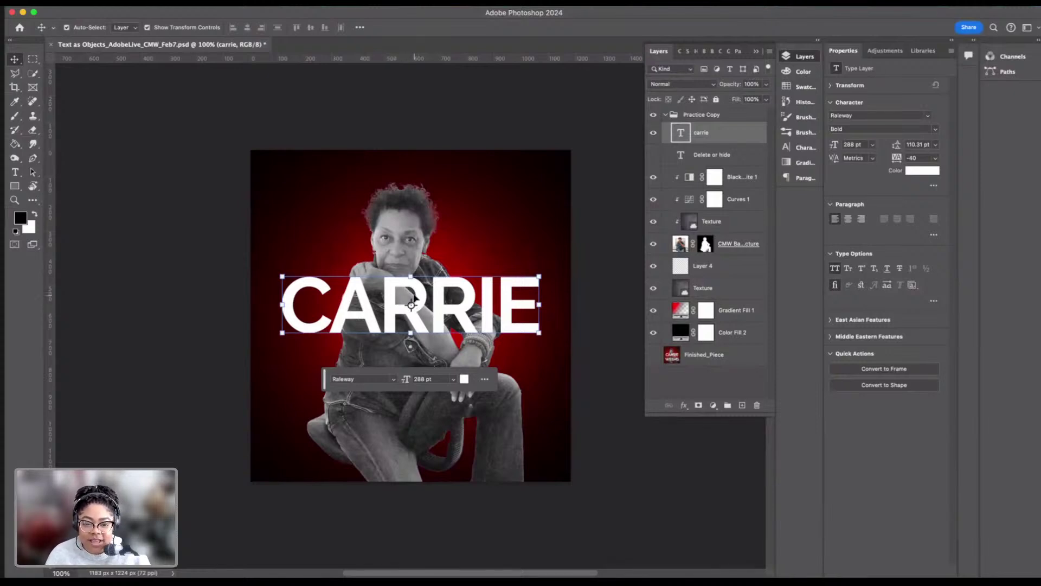
# Step: Fine-tune the position of the CARRIE text so its letters cross the forearm just below the subject's chin
pyautogui.press('super+plus')
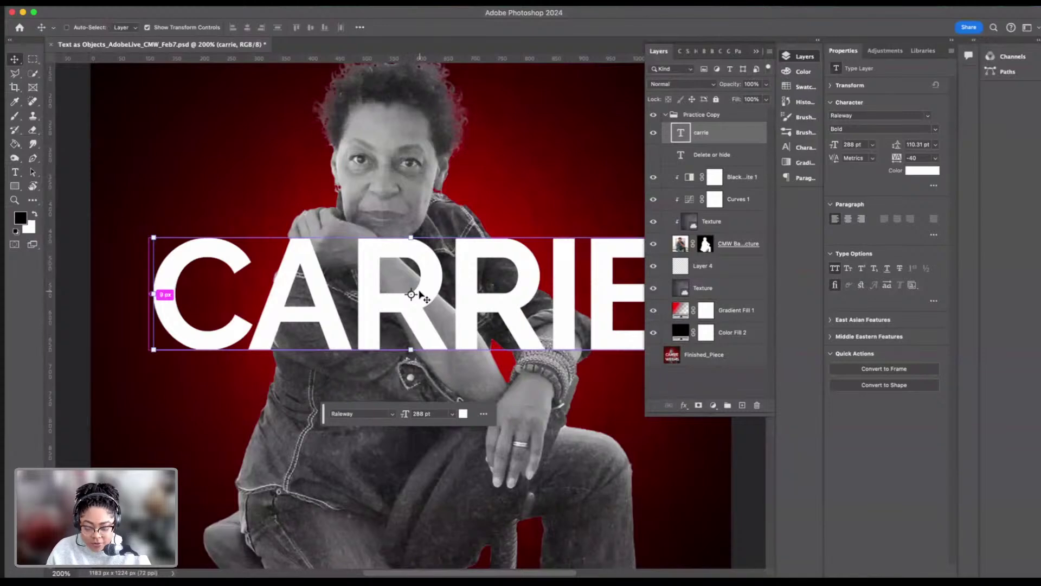
pyautogui.press('super+plus')
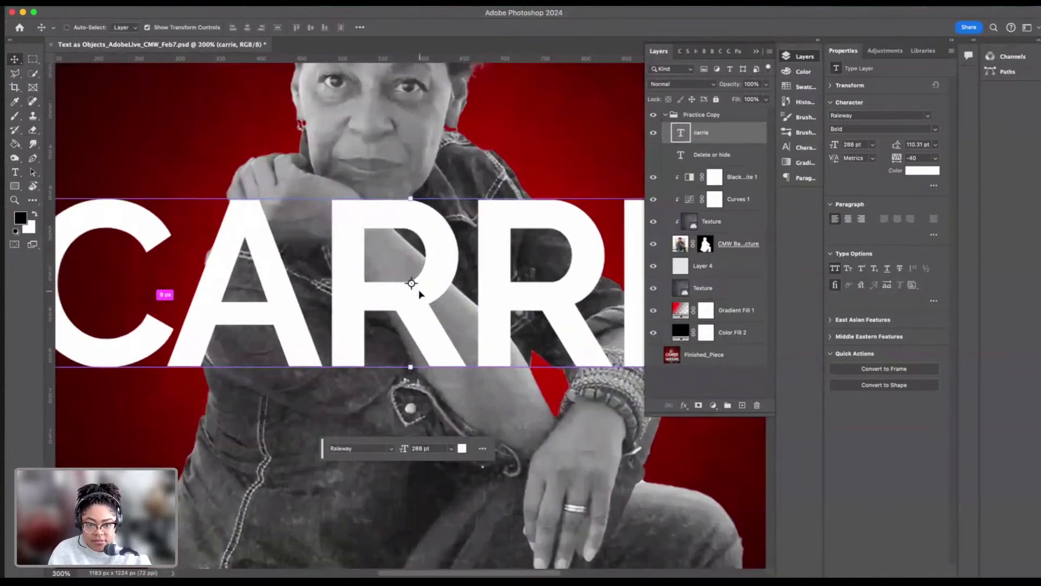
pyautogui.moveTo(443, 254); pyautogui.dragTo(432, 259)
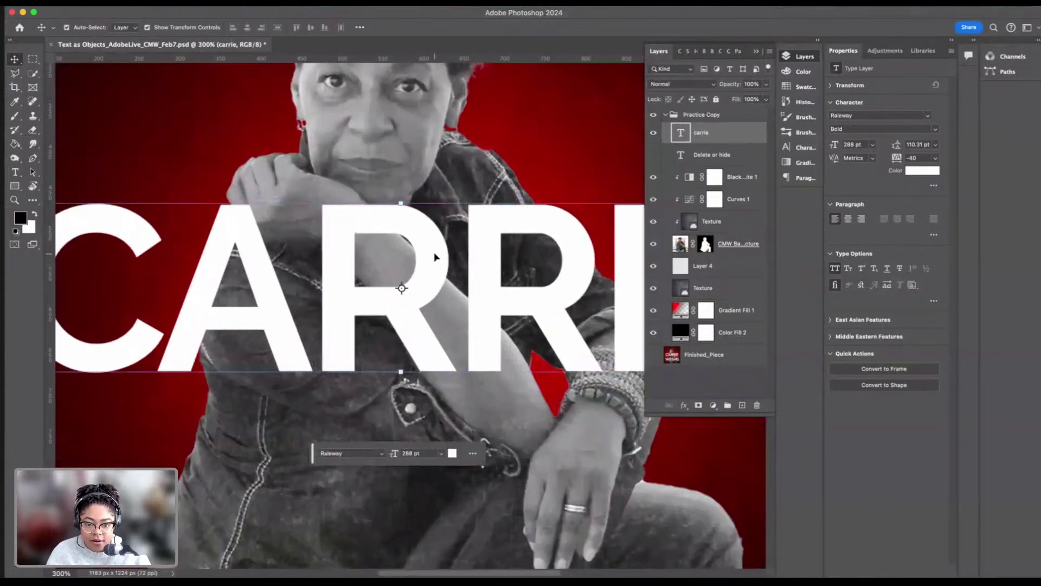
pyautogui.doubleClick(429, 255)
pyautogui.click(529, 27)
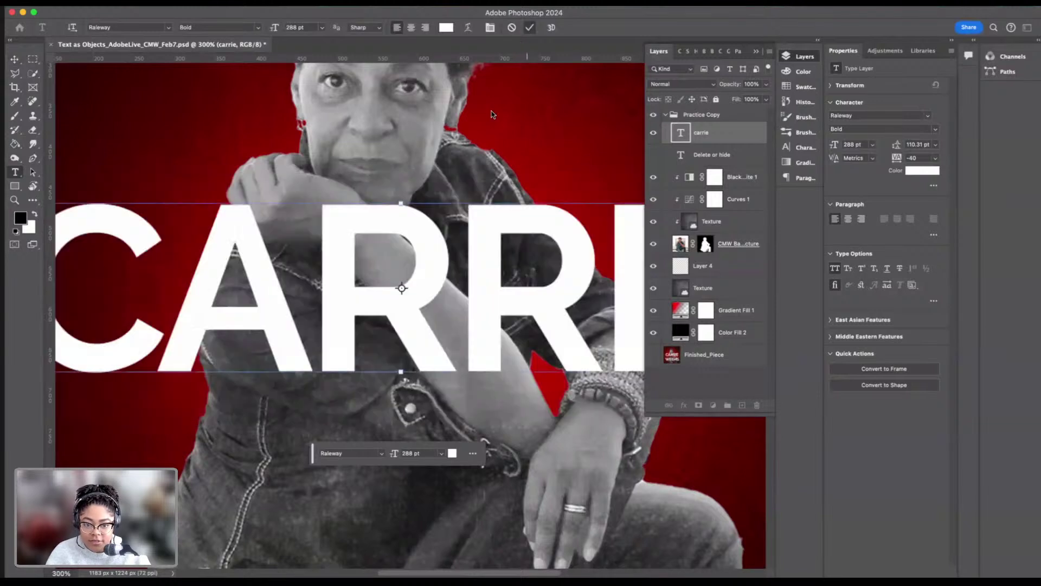
pyautogui.press('v')
pyautogui.moveTo(421, 230); pyautogui.dragTo(421, 232)
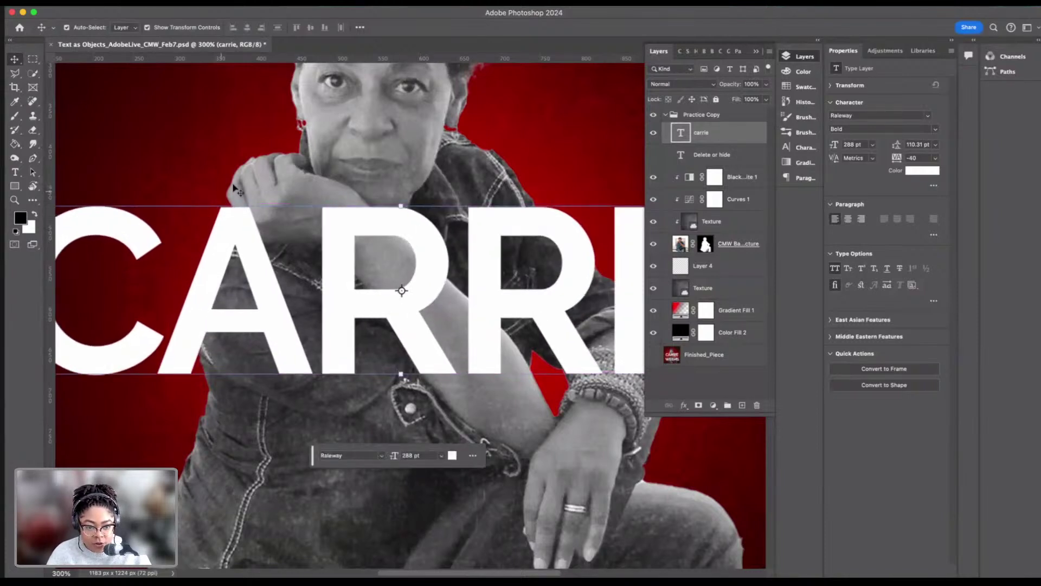
# Step: Lower the opacity of the carrie text layer to about 46%
pyautogui.click(766, 84)
pyautogui.moveTo(766, 99); pyautogui.dragTo(743, 101)
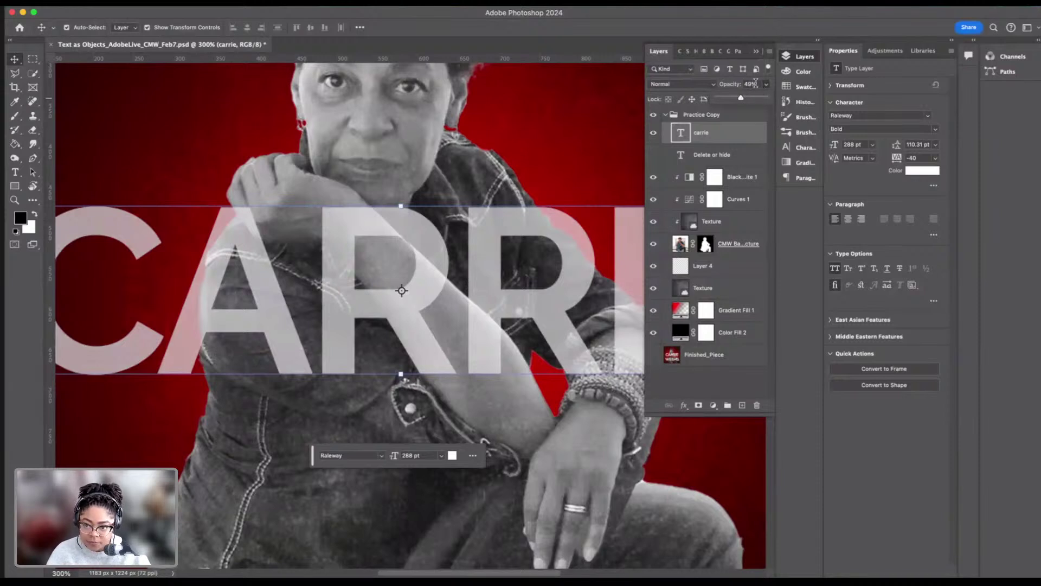
pyautogui.moveTo(741, 98); pyautogui.dragTo(738, 97)
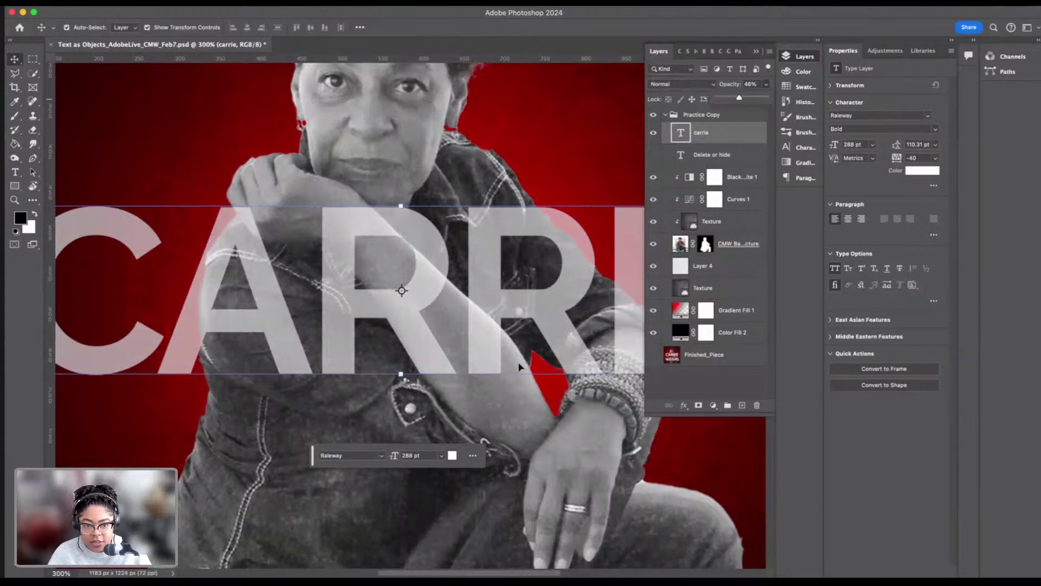
pyautogui.scroll(2, 419, 309)
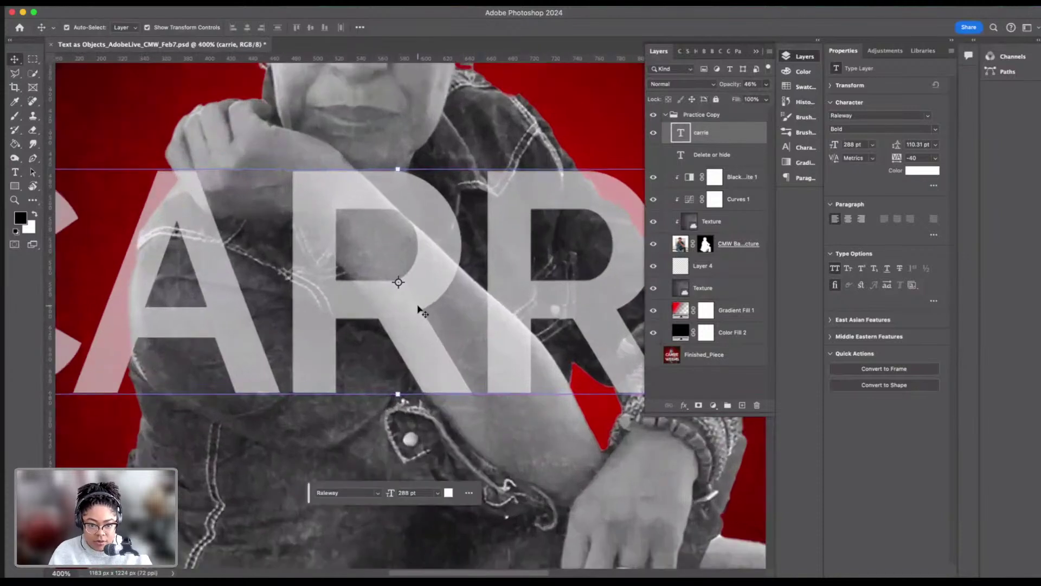
pyautogui.moveTo(437, 266); pyautogui.dragTo(444, 265)
pyautogui.doubleClick(445, 263)
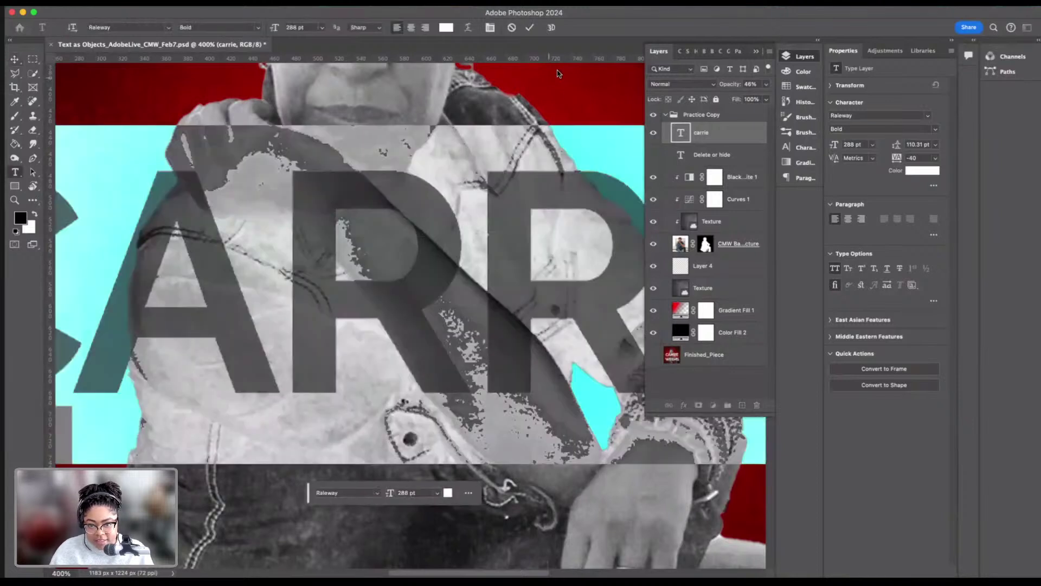
pyautogui.click(529, 28)
# Step: Scale the CARRIE text to 101.66%, shift it 12 px towards the canvas's right edge, and commit the transform
pyautogui.press('super+minus')
pyautogui.press('super+minus')
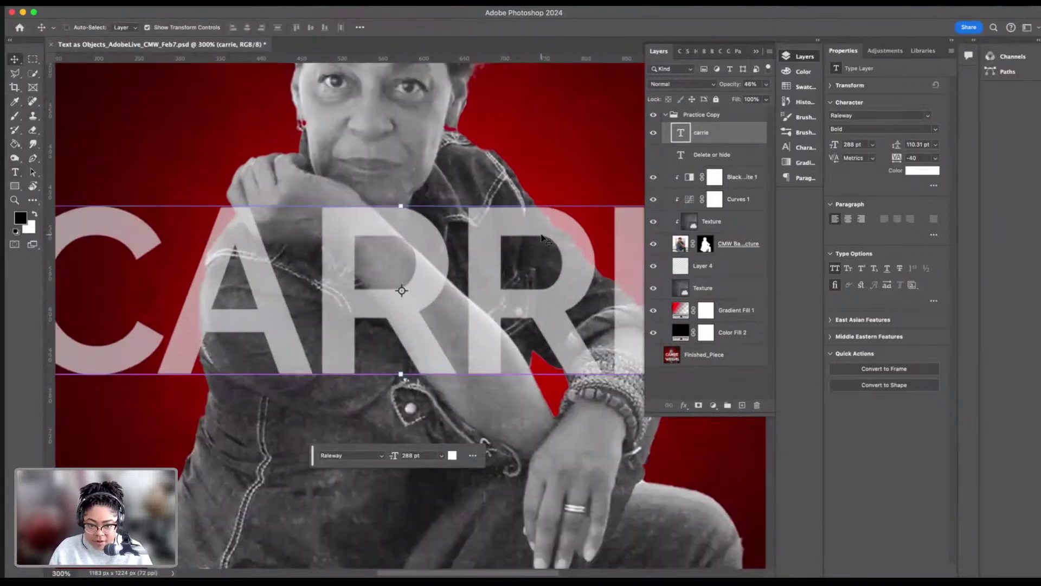
pyautogui.moveTo(140, 239); pyautogui.dragTo(129, 214)
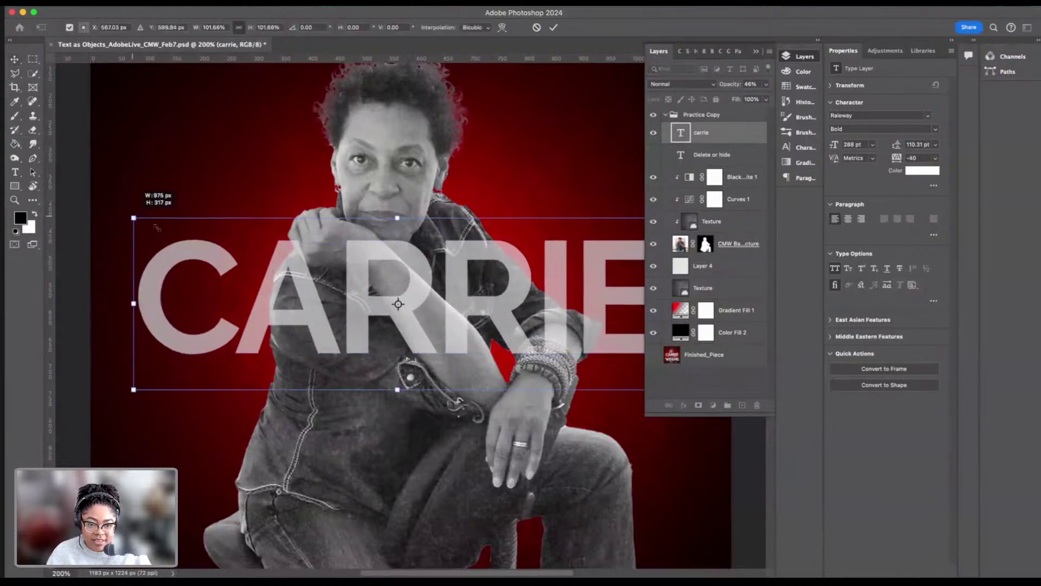
pyautogui.moveTo(415, 277); pyautogui.dragTo(422, 277)
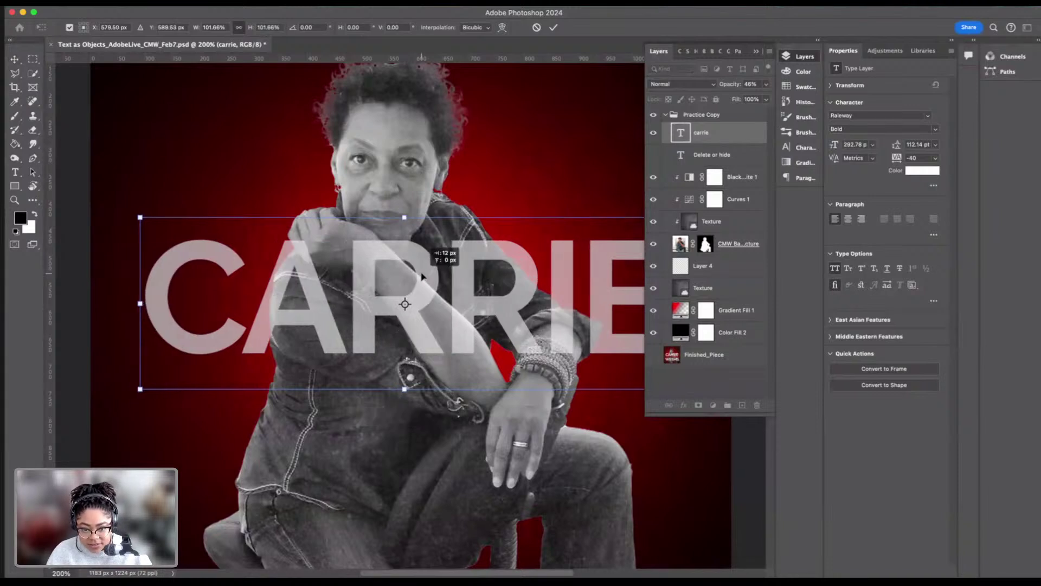
pyautogui.click(554, 32)
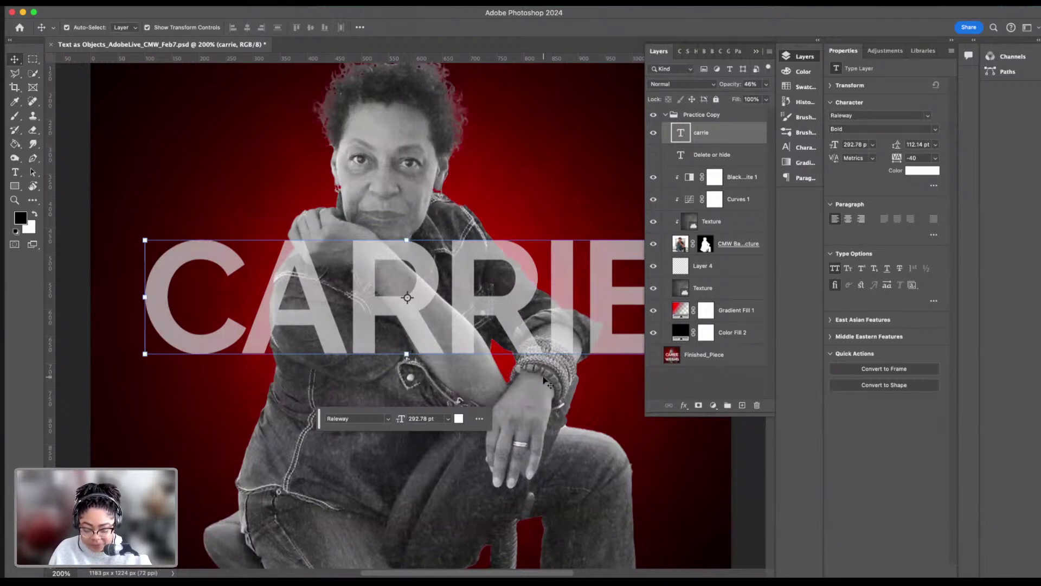
# Step: Examine where the semi-transparent CARRIE letters overlap the subject's arms, hand and shoulder
pyautogui.press('super+equal')
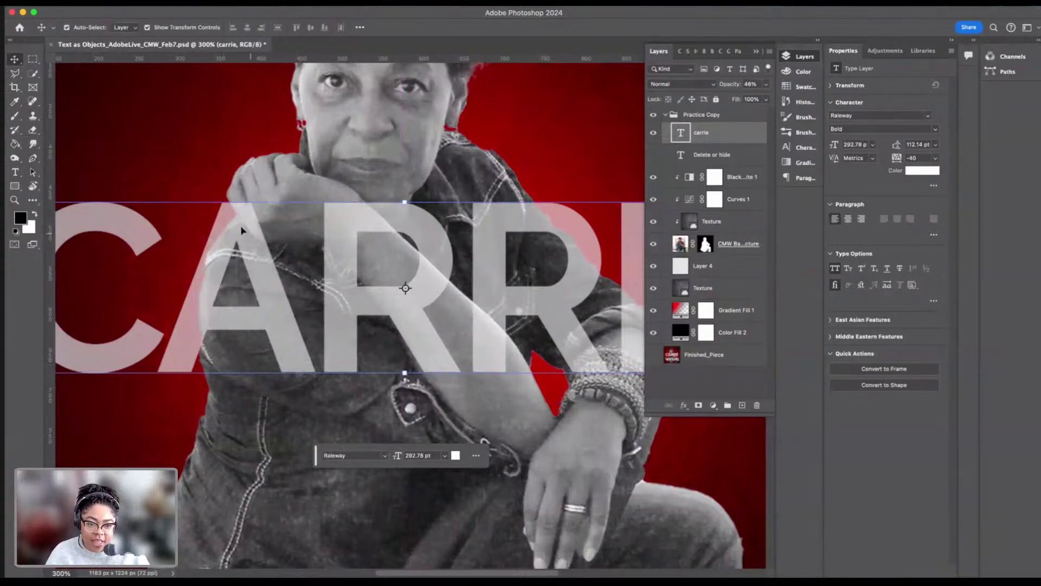
pyautogui.hscroll(5, 548, 258)
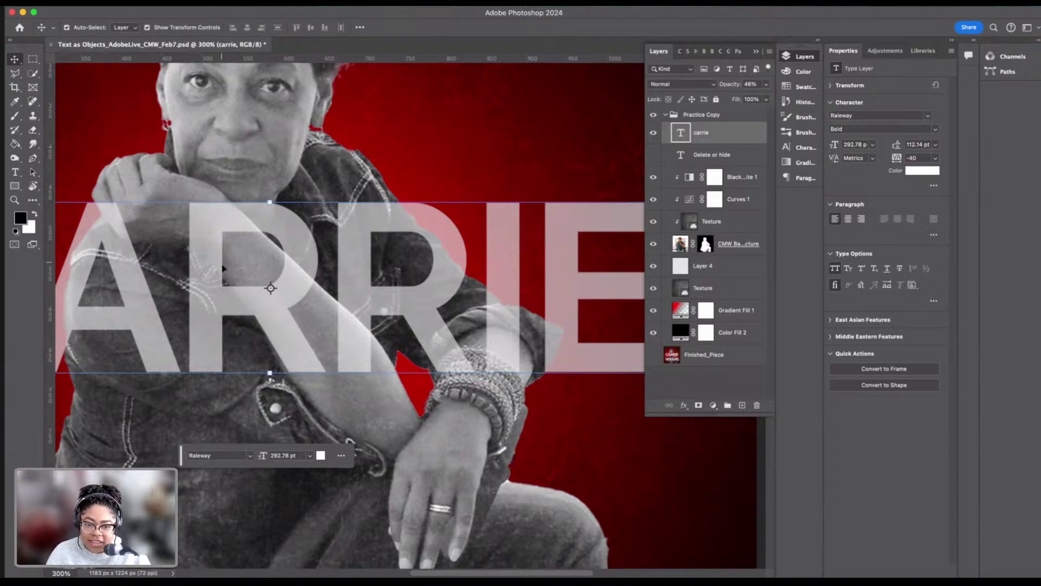
pyautogui.hscroll(-4, 272, 289)
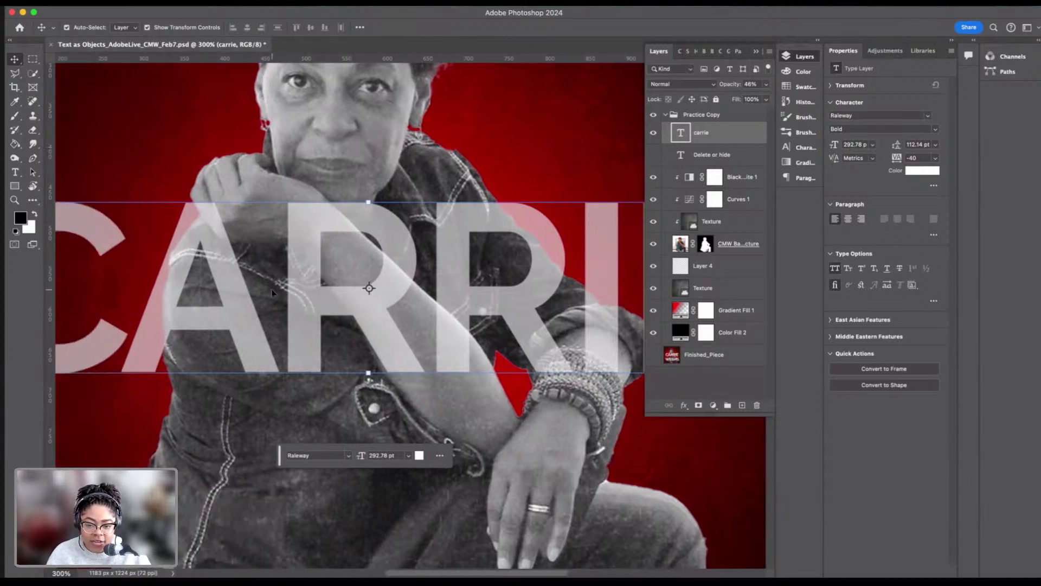
pyautogui.hscroll(-2, 271, 290)
pyautogui.hscroll(-2, 270, 291)
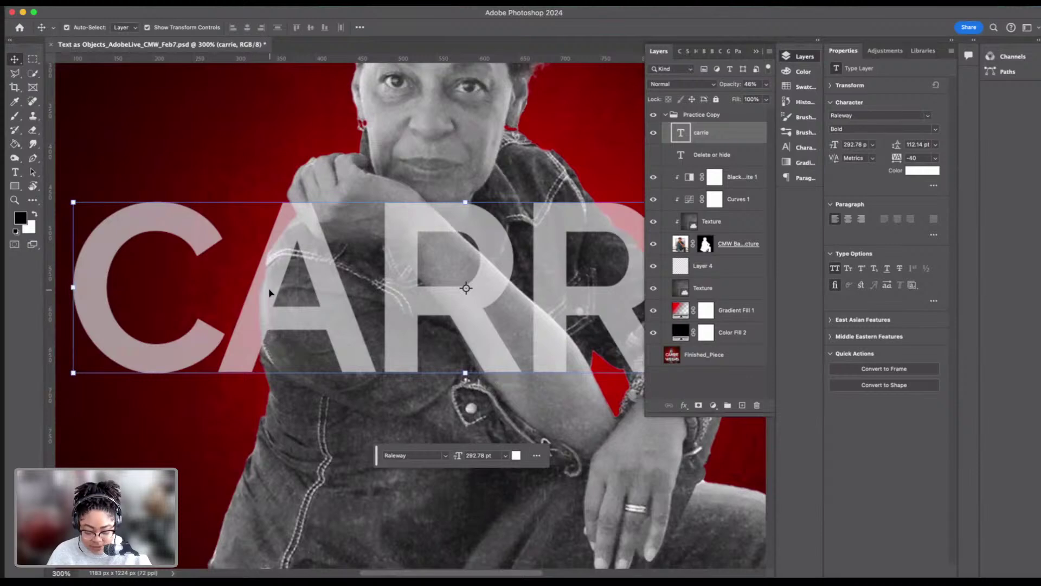
# Step: Duplicate the carrie text layer and place the copy across the subject's lap, directly below the original word
pyautogui.press('super+minus')
pyautogui.press('super+minus')
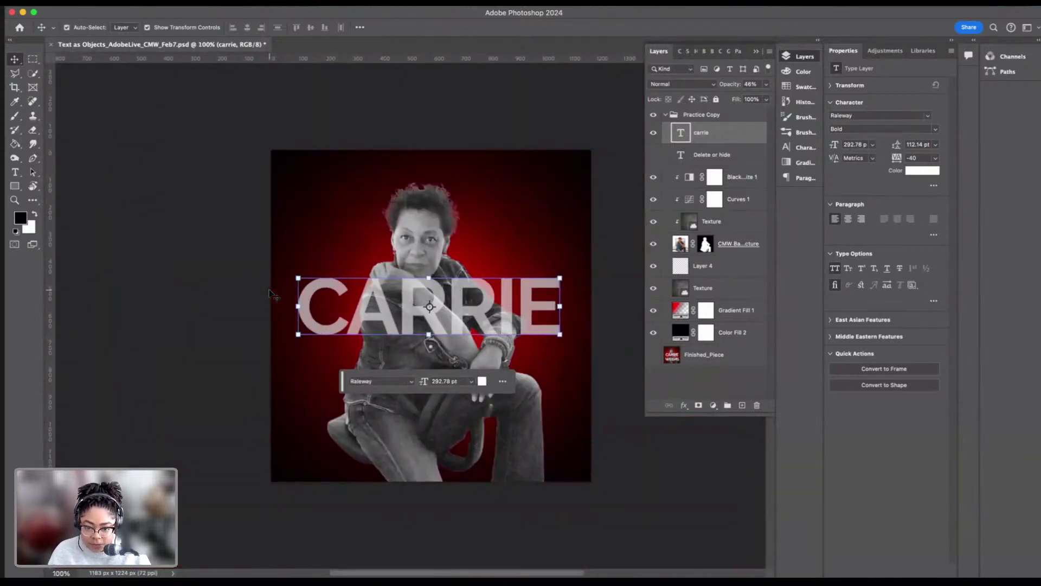
pyautogui.press('super+equal')
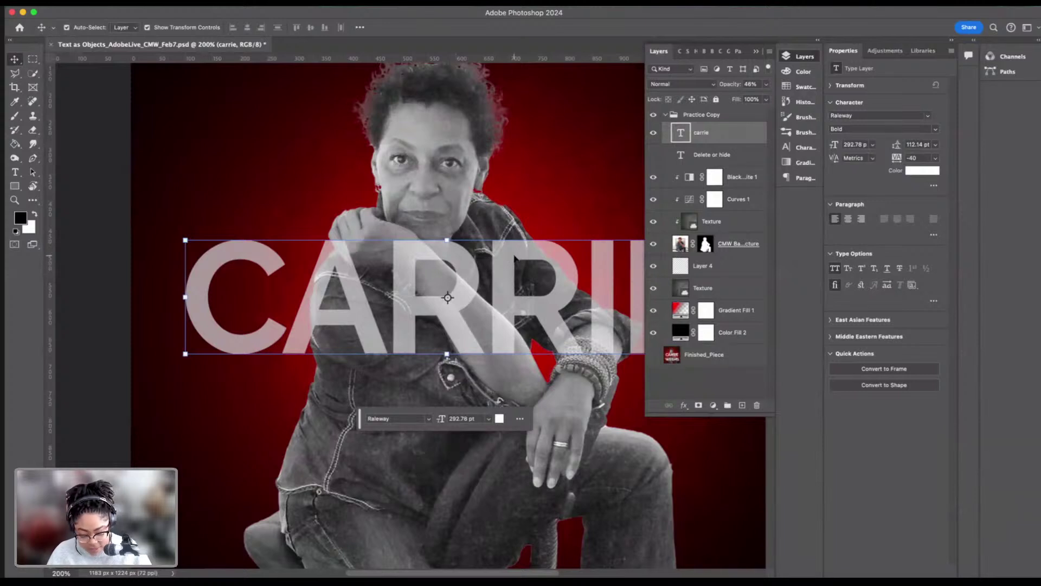
pyautogui.hotkey('ctrl', 'j')
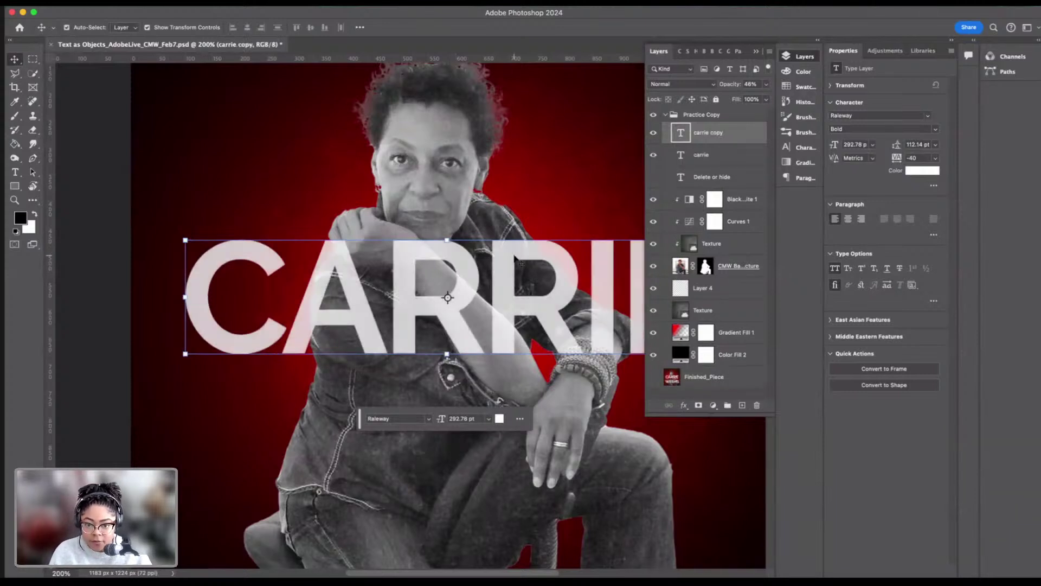
pyautogui.moveTo(515, 253); pyautogui.dragTo(518, 445)
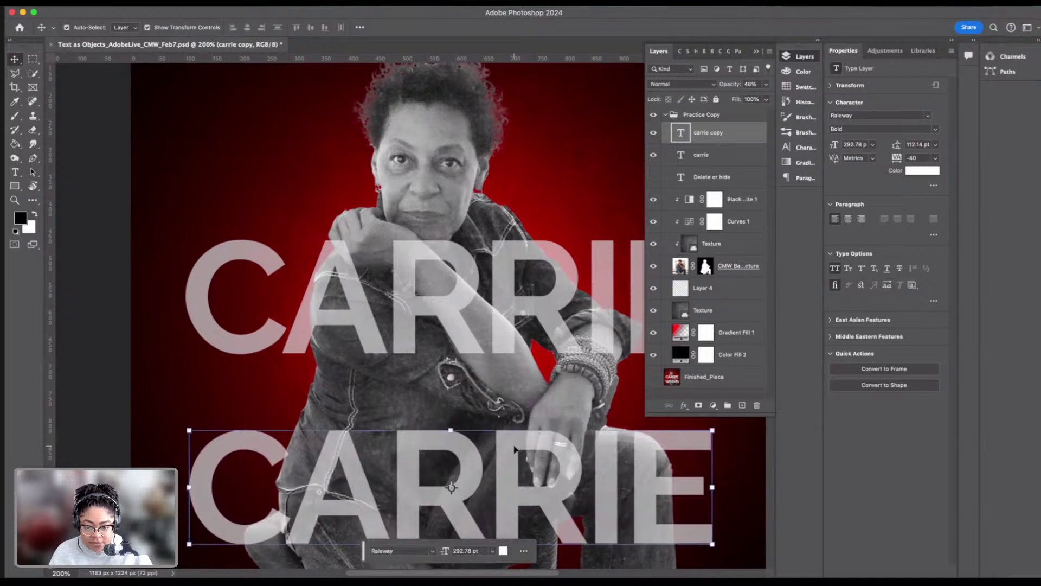
# Step: Replace the text of the duplicated carrie layer with WEEMS and commit the edit
pyautogui.doubleClick(683, 137)
pyautogui.write('WEEM')
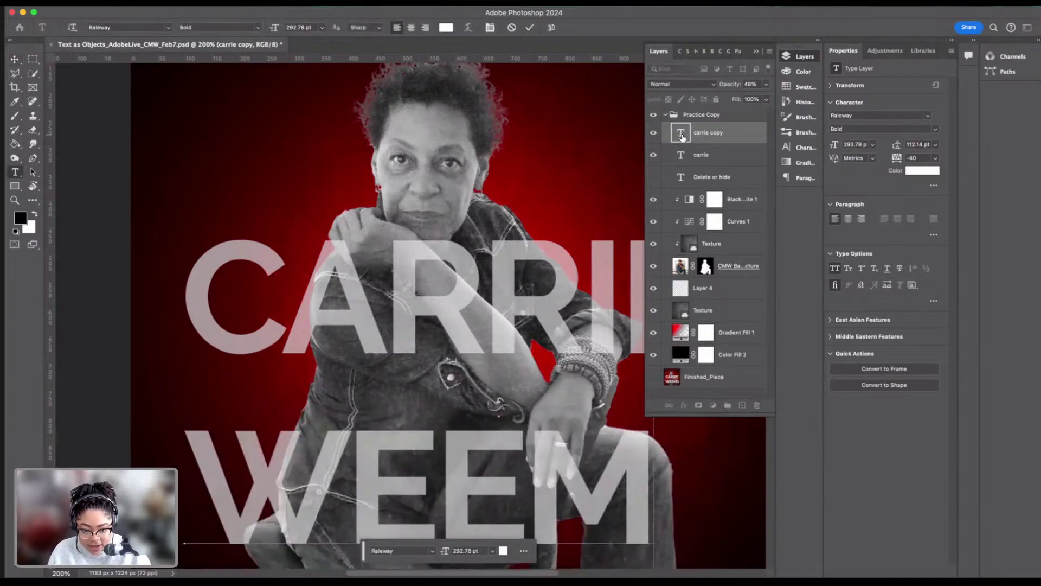
pyautogui.write('S')
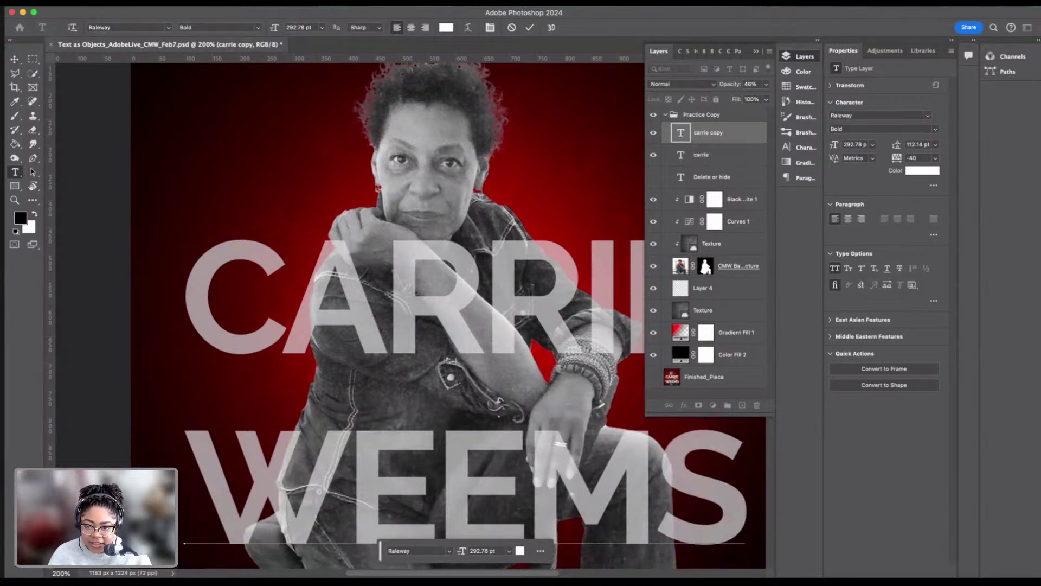
pyautogui.click(530, 27)
pyautogui.press('v')
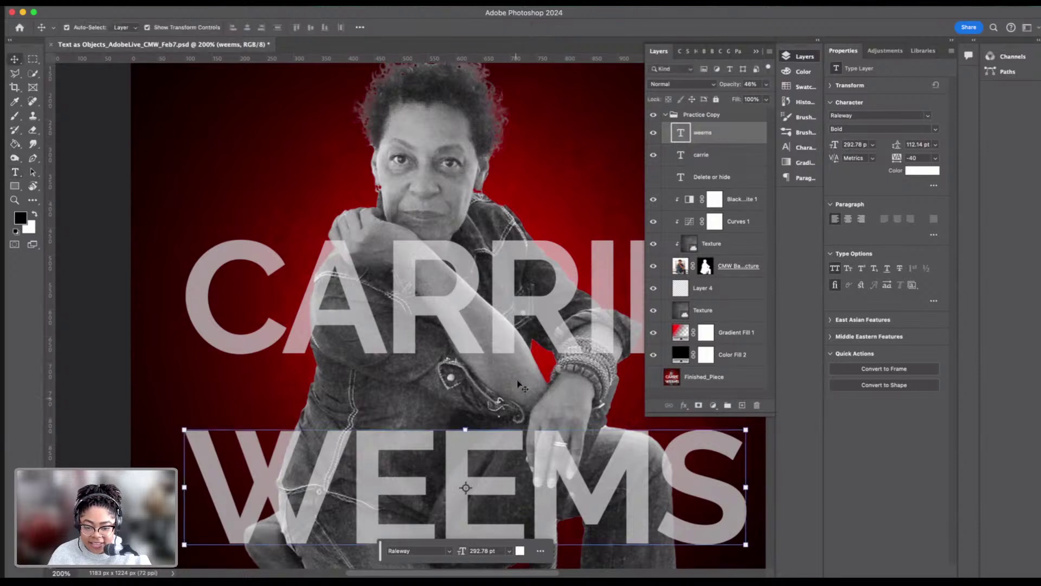
# Step: Move the WEEMS text slightly lower and towards the canvas's left edge, with the M's top crossing the fingertips of the resting hand
pyautogui.moveTo(483, 454); pyautogui.dragTo(484, 444)
pyautogui.scroll(-5, 524, 323)
pyautogui.hscroll(5, 523, 323)
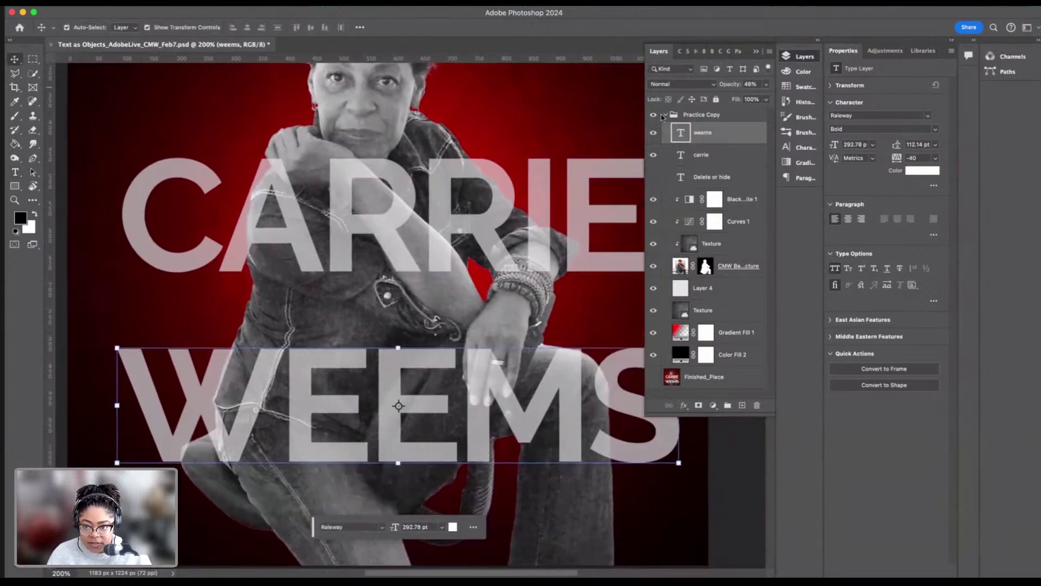
pyautogui.scroll(-1, 523, 323)
pyautogui.hscroll(-5, 523, 323)
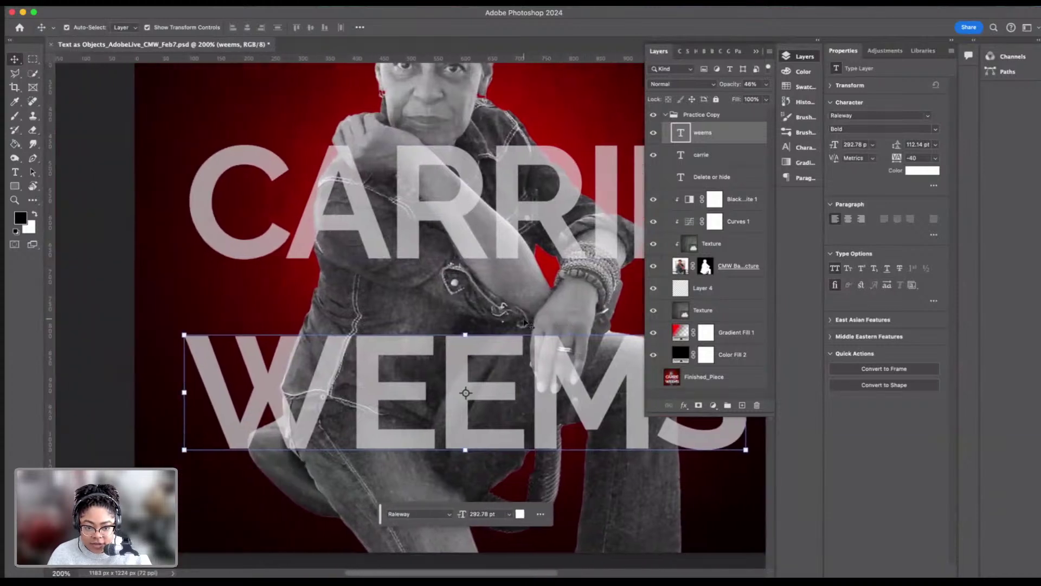
pyautogui.scroll(-3, 524, 323)
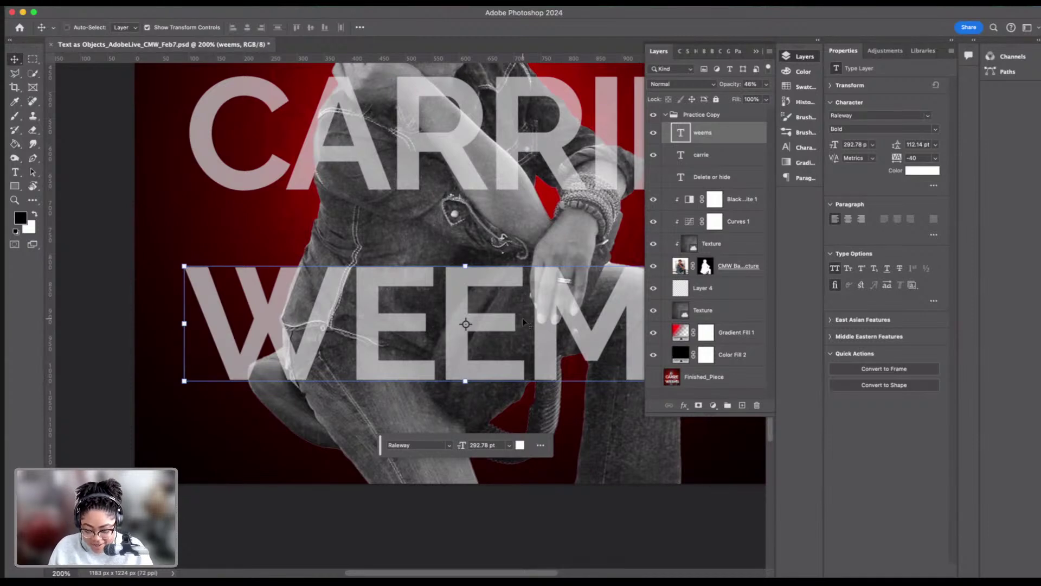
pyautogui.press('super+plus')
pyautogui.press('super+plus')
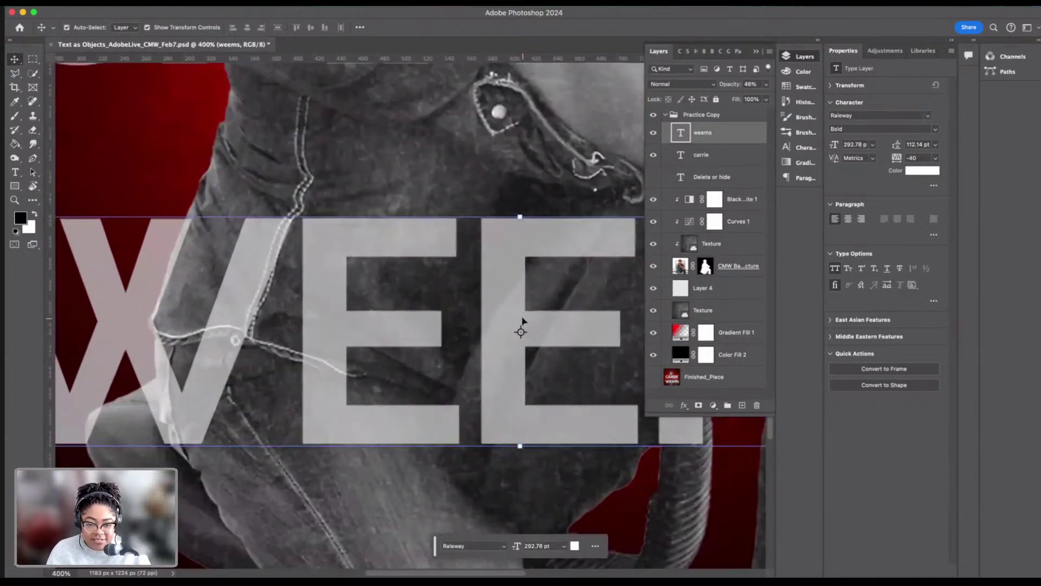
pyautogui.hscroll(-3, 520, 325)
pyautogui.hscroll(-3, 493, 324)
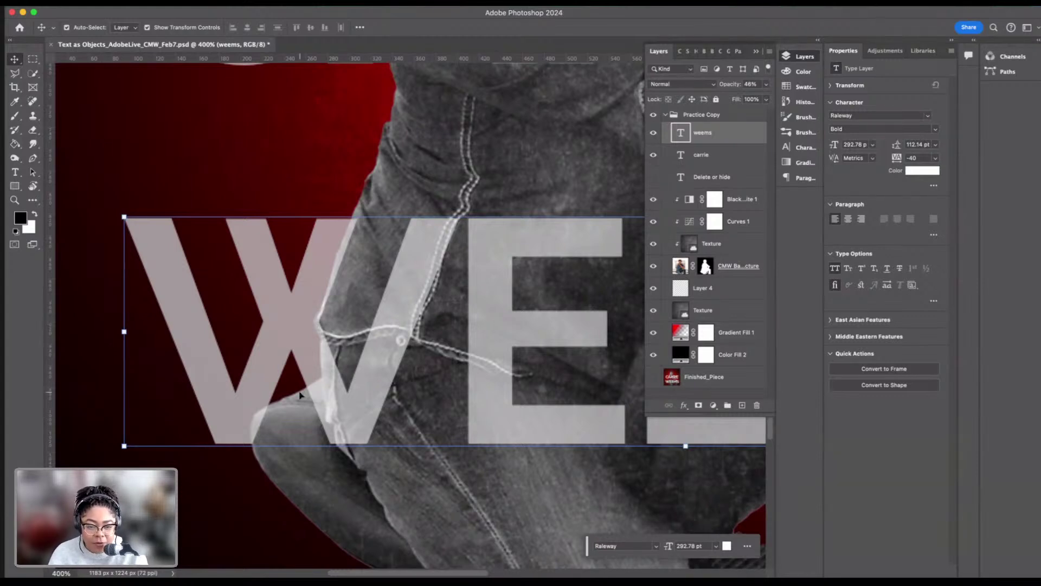
pyautogui.moveTo(320, 383); pyautogui.dragTo(279, 378)
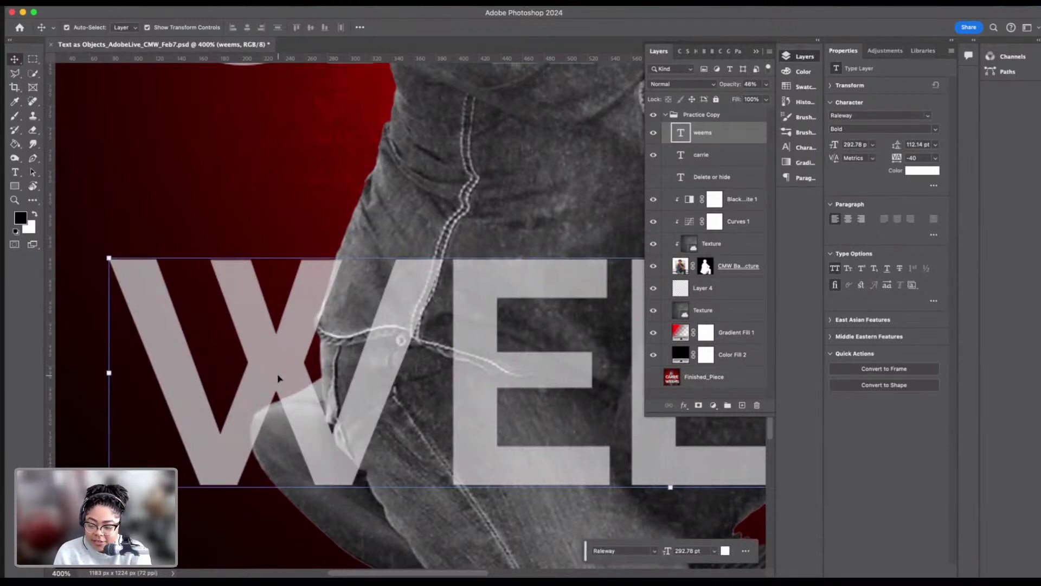
# Step: Examine where the WEEMS letters overlap the hand, stool and knee, and where the CARRIE letters cross the arms and bracelets
pyautogui.hscroll(6, 310, 377)
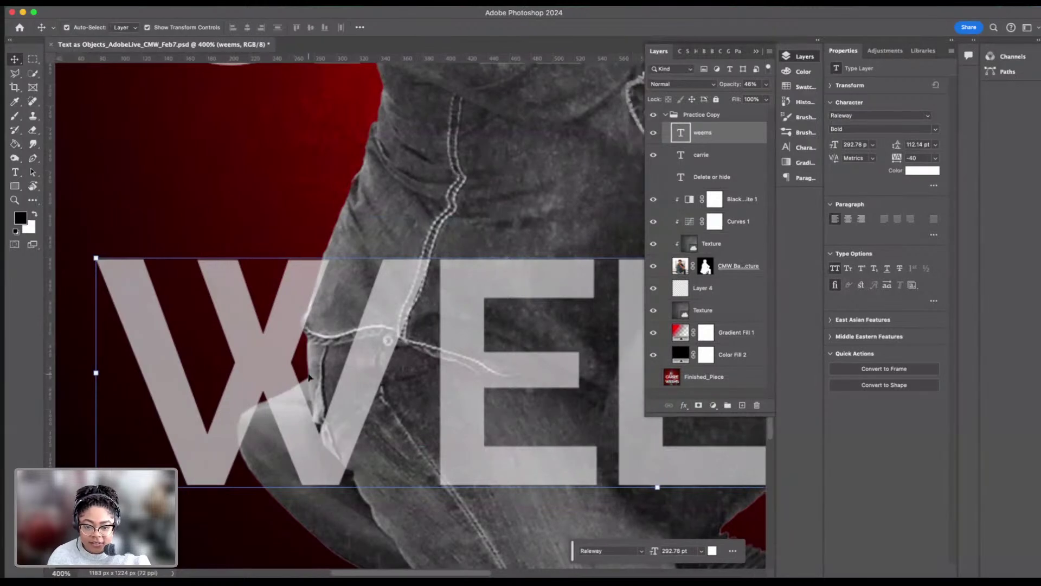
pyautogui.hscroll(10, 309, 377)
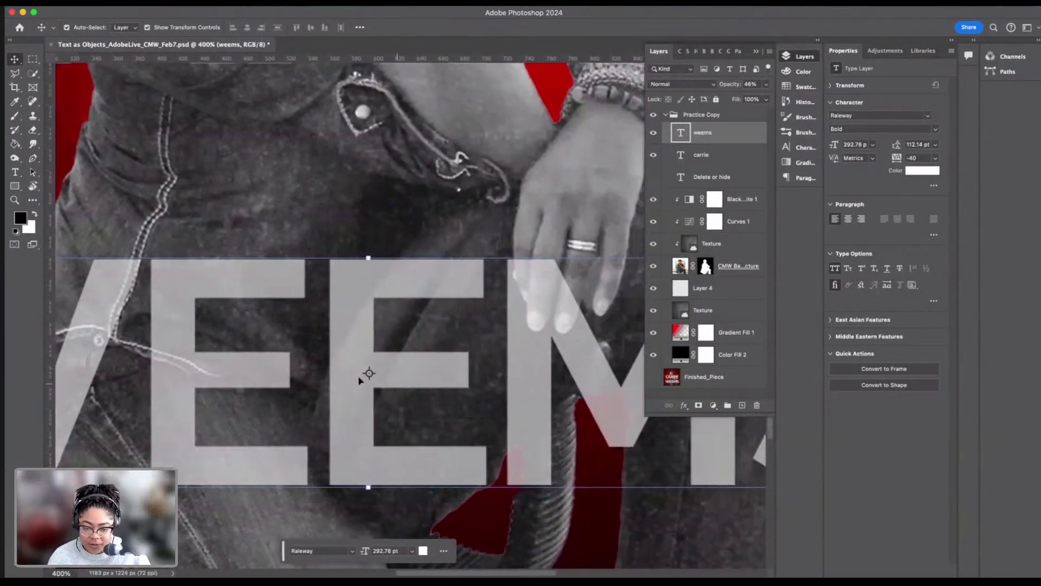
pyautogui.hscroll(1, 444, 391)
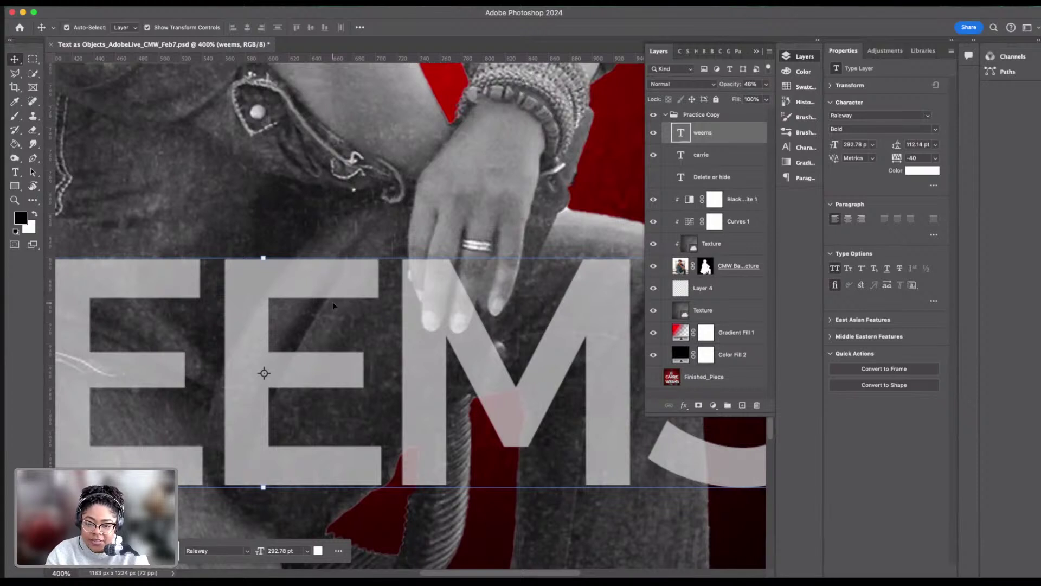
pyautogui.hscroll(5, 347, 298)
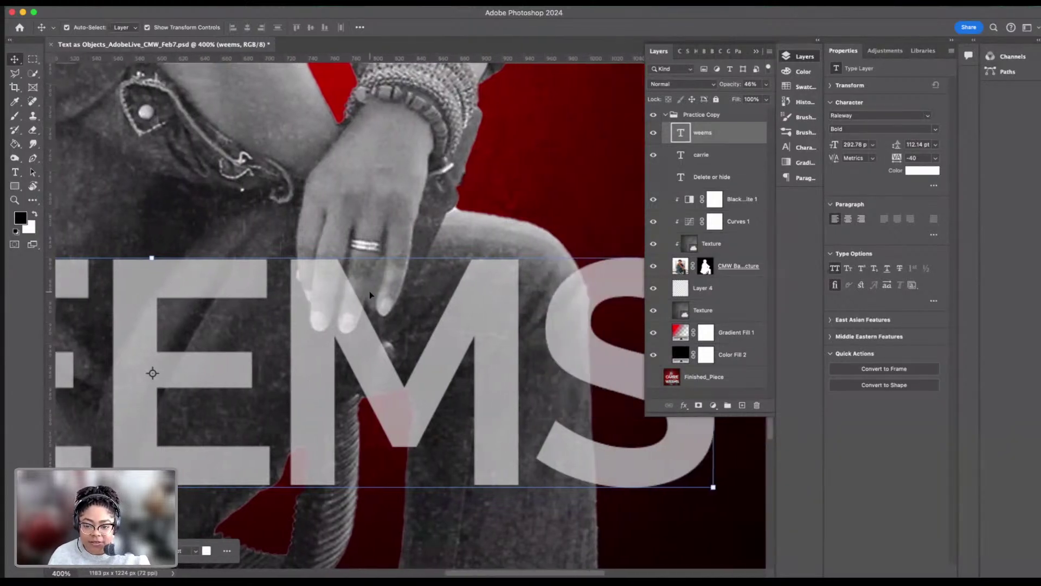
pyautogui.hscroll(2, 532, 383)
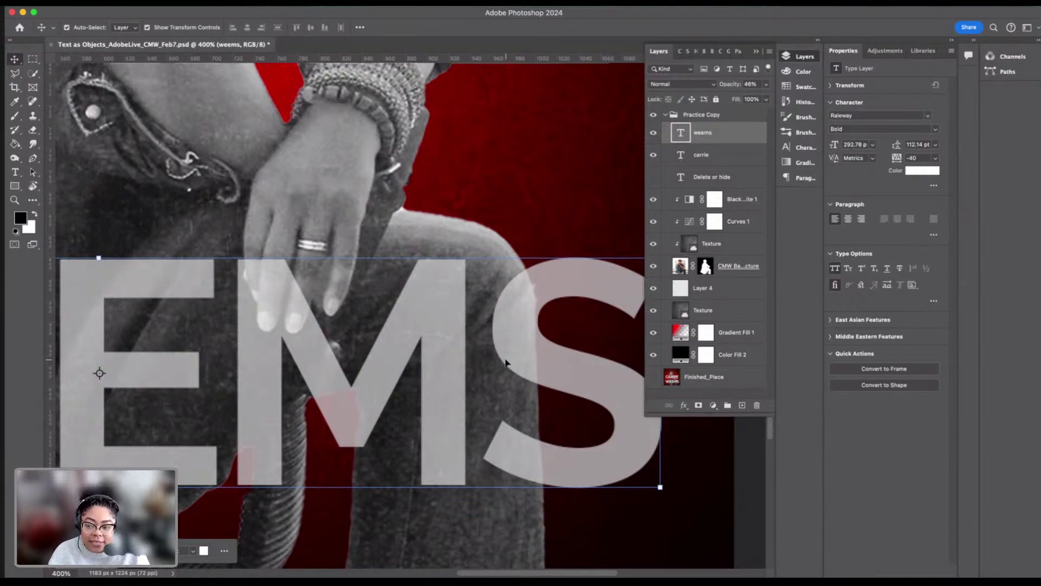
pyautogui.scroll(5, 413, 298)
pyautogui.hscroll(-2, 414, 297)
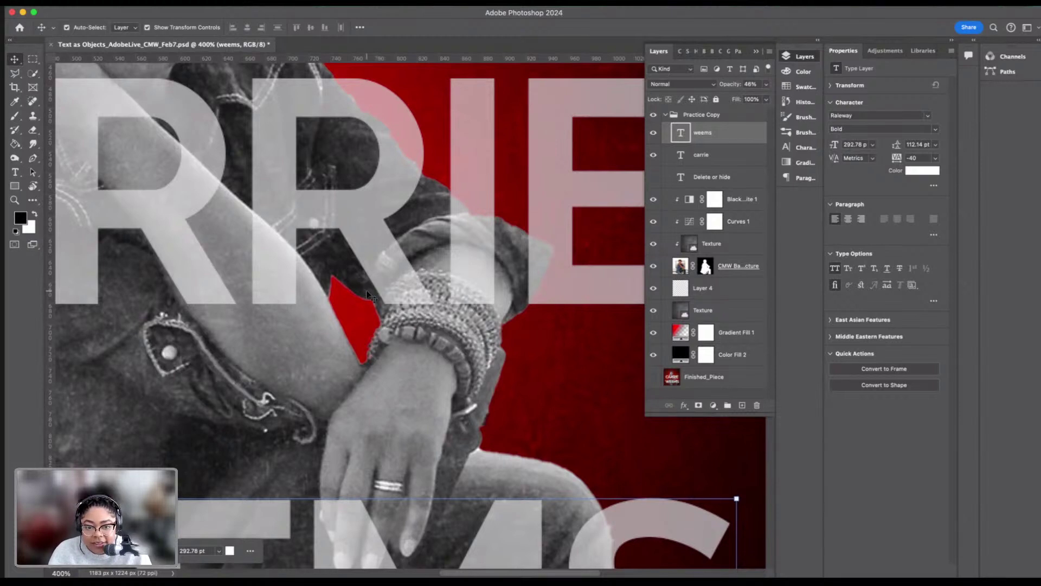
pyautogui.hscroll(-5, 368, 294)
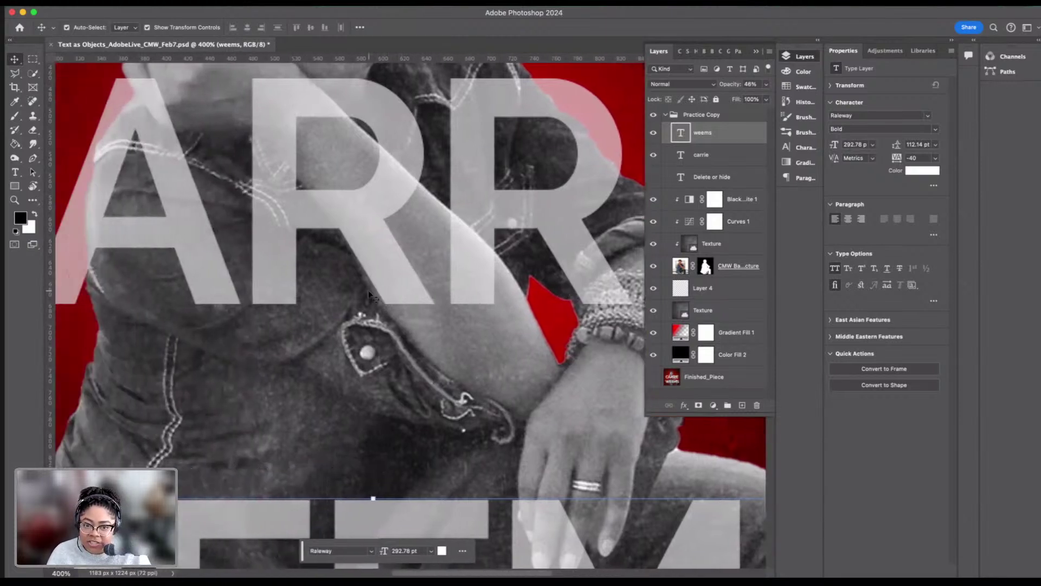
pyautogui.hscroll(-6, 369, 295)
pyautogui.scroll(4, 369, 295)
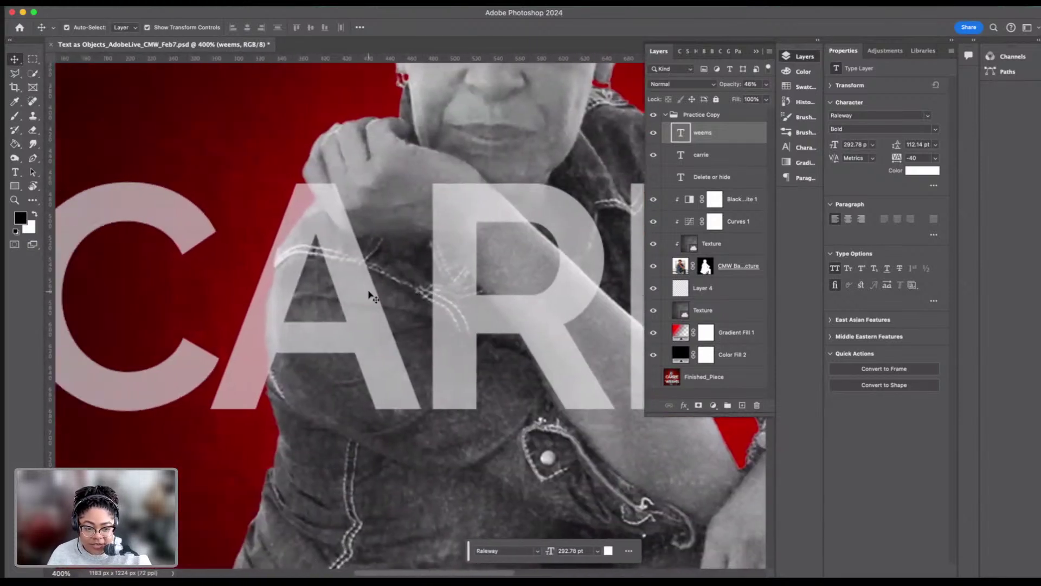
pyautogui.hscroll(-2, 369, 296)
pyautogui.scroll(-3, 368, 298)
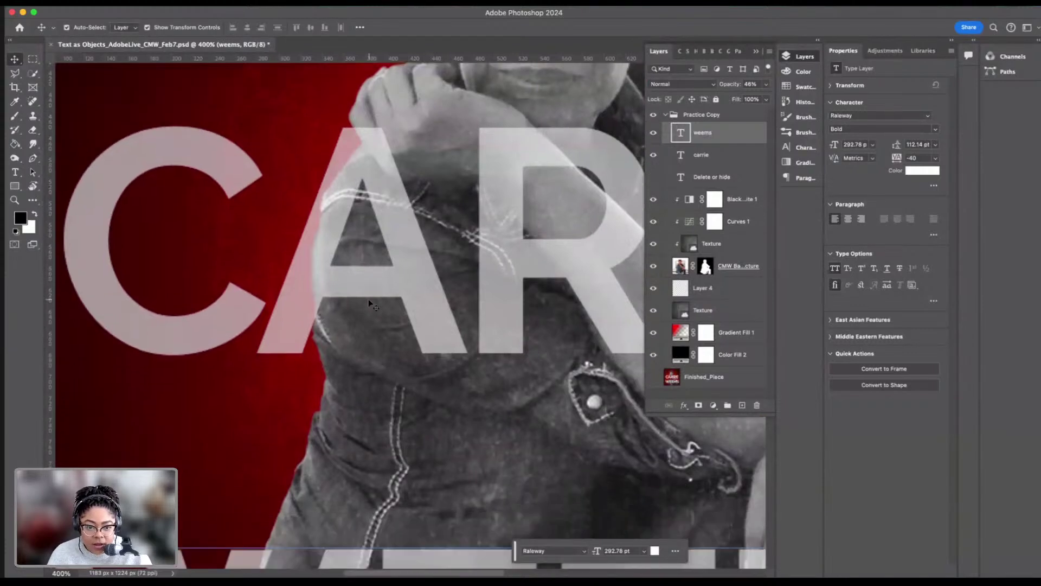
pyautogui.scroll(2, 368, 305)
pyautogui.scroll(-4, 369, 305)
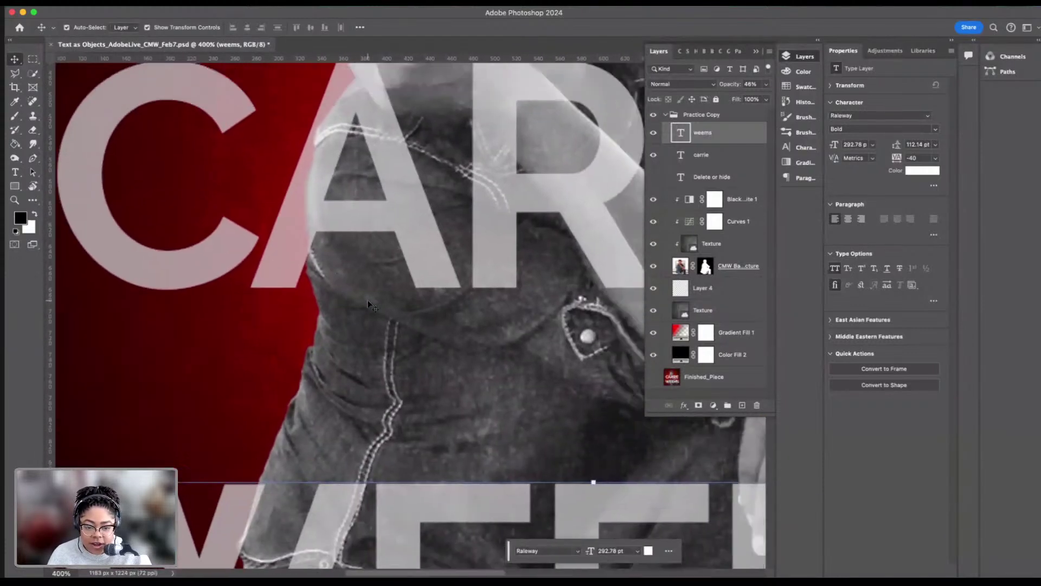
pyautogui.scroll(4, 367, 299)
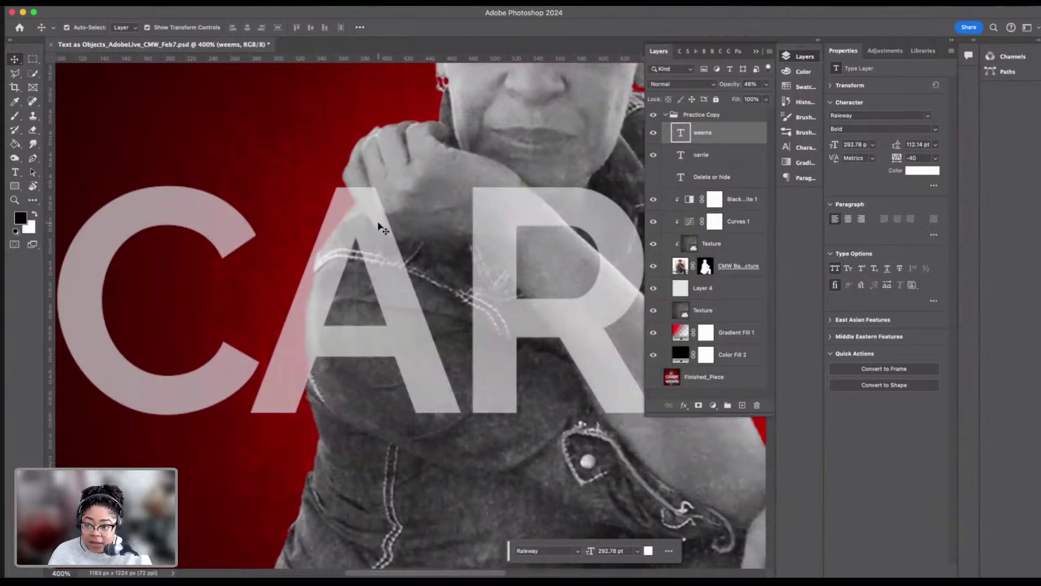
# Step: Add a layer mask to the carrie text layer and set the Brush tool to Hard Round at 23 px
pyautogui.click(716, 157)
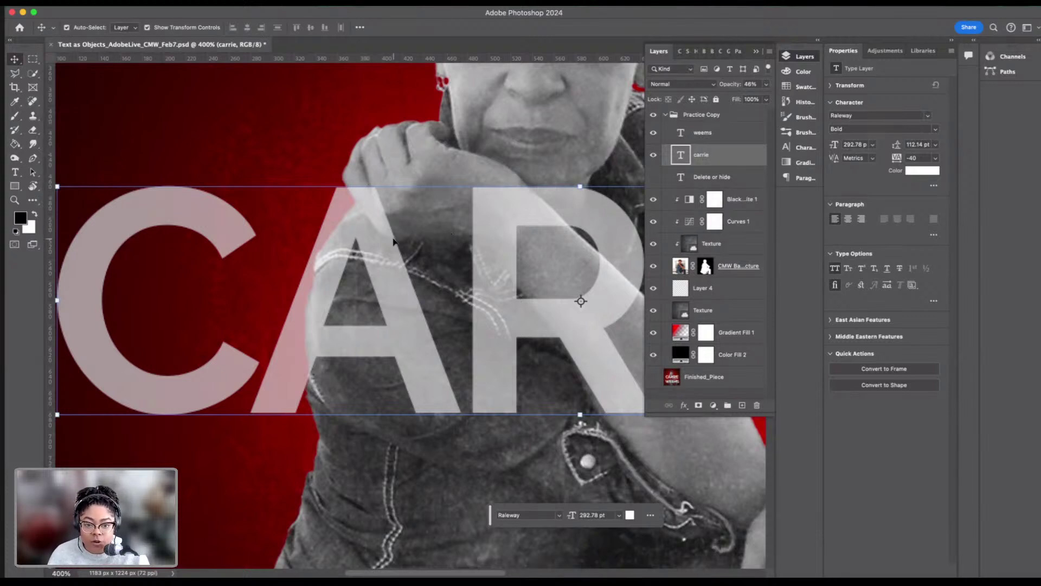
pyautogui.click(699, 407)
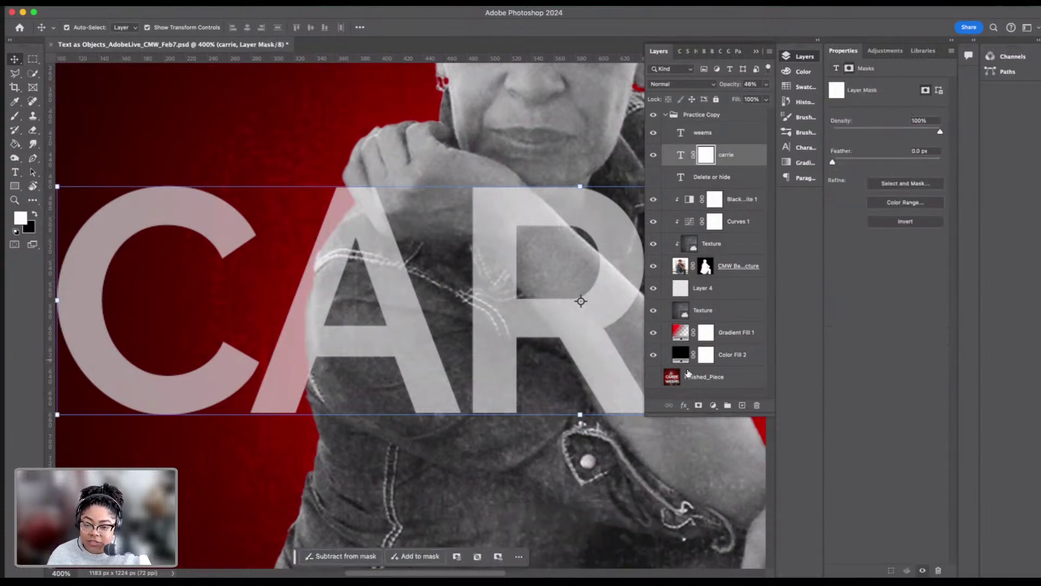
pyautogui.click(15, 116)
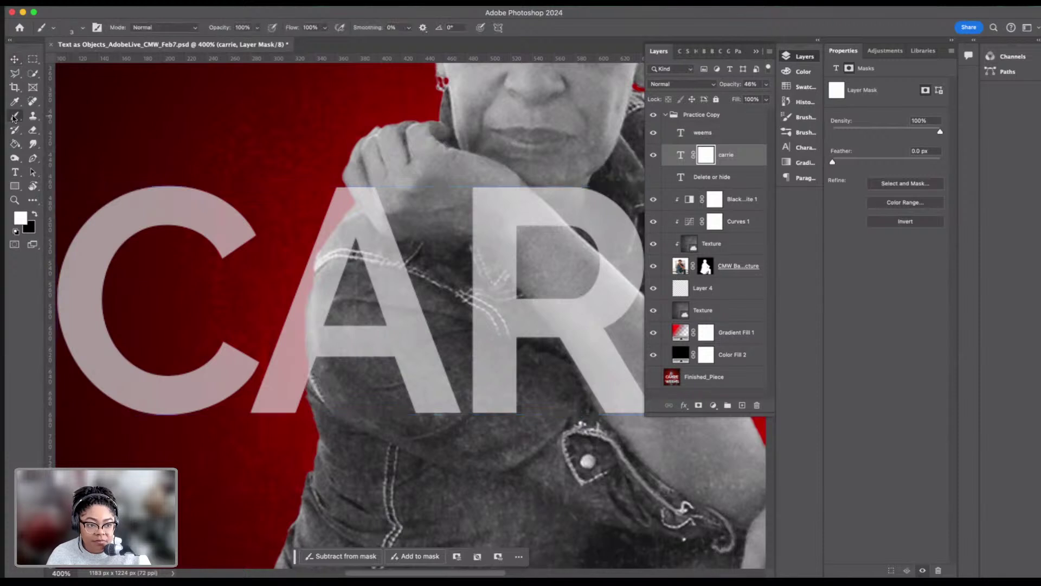
pyautogui.click(82, 28)
pyautogui.click(84, 60)
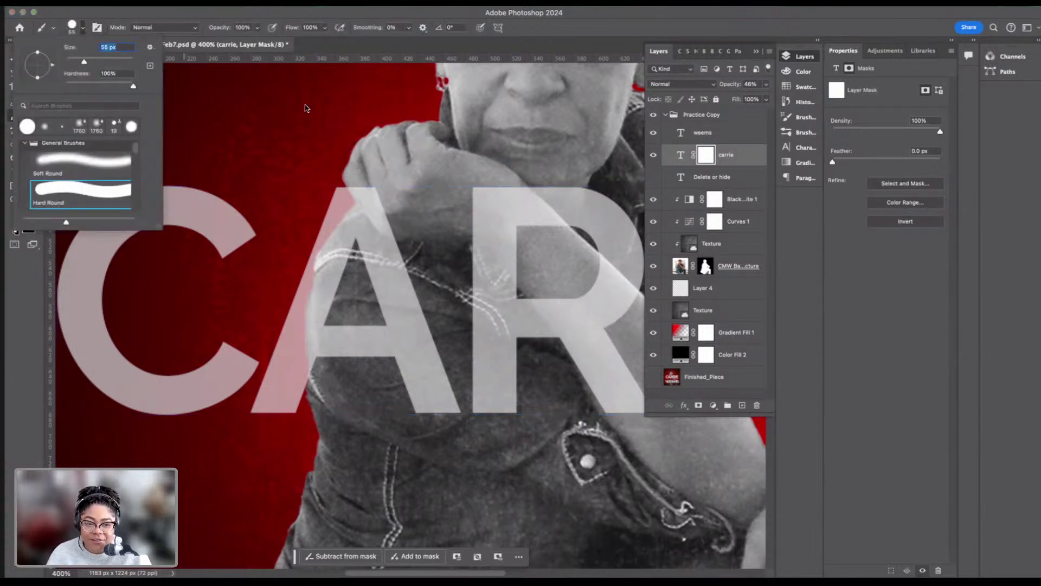
pyautogui.moveTo(82, 61); pyautogui.dragTo(73, 61)
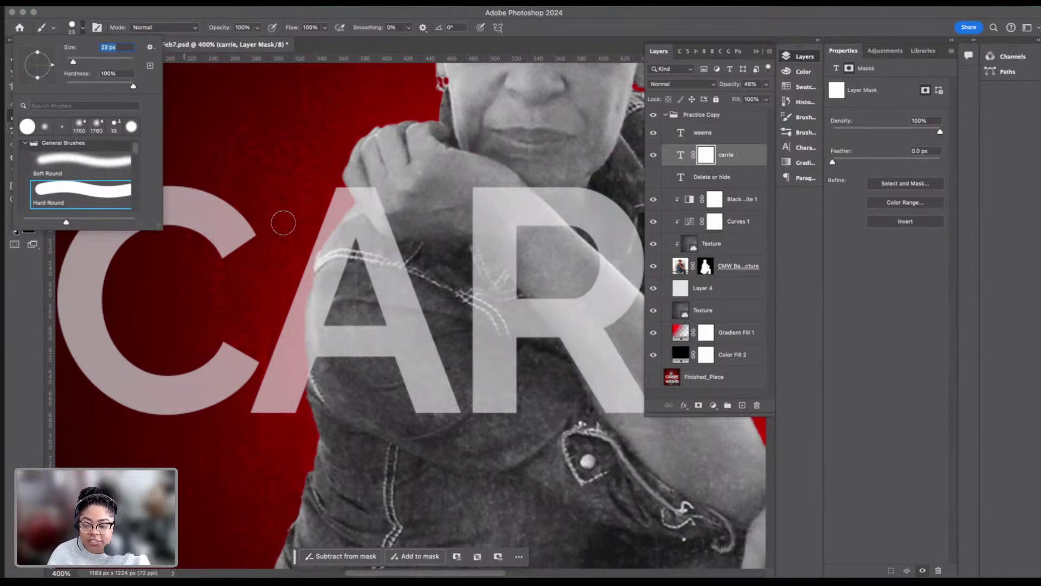
pyautogui.click(378, 184)
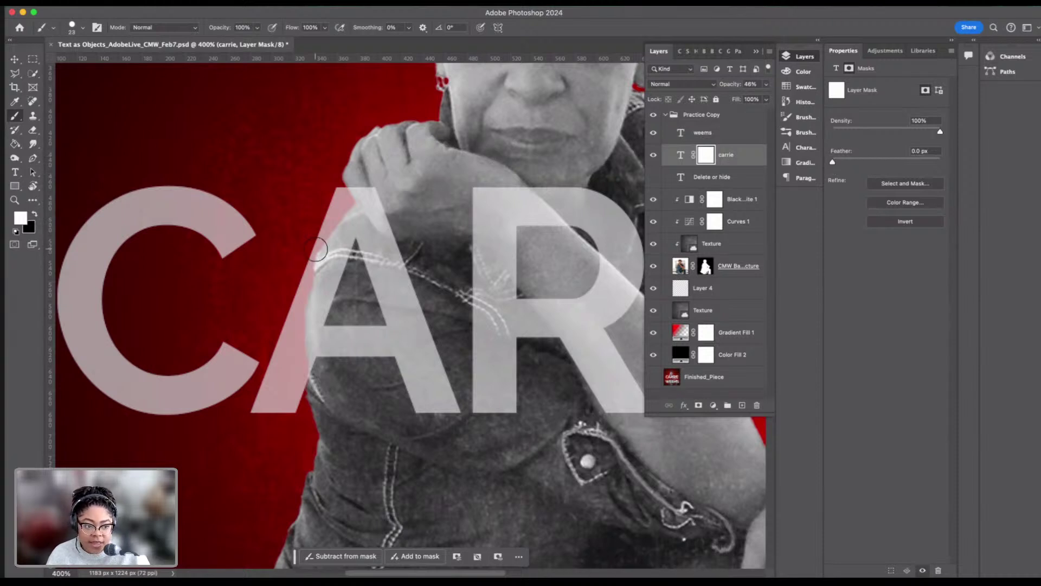
# Step: Paint black on the carrie layer mask to hide the A over the raised hand, restoring spill outside the hand with white
pyautogui.click(34, 215)
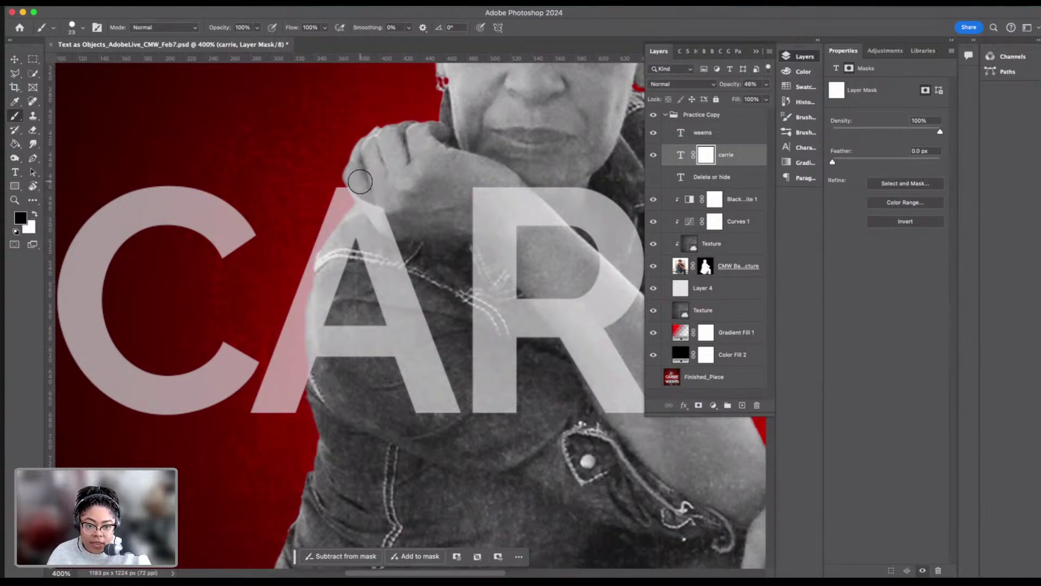
pyautogui.moveTo(358, 182)
pyautogui.mouseDown()
pyautogui.moveTo(395, 227)
pyautogui.moveTo(358, 180)
pyautogui.moveTo(400, 230)
pyautogui.moveTo(417, 196)
pyautogui.mouseUp()
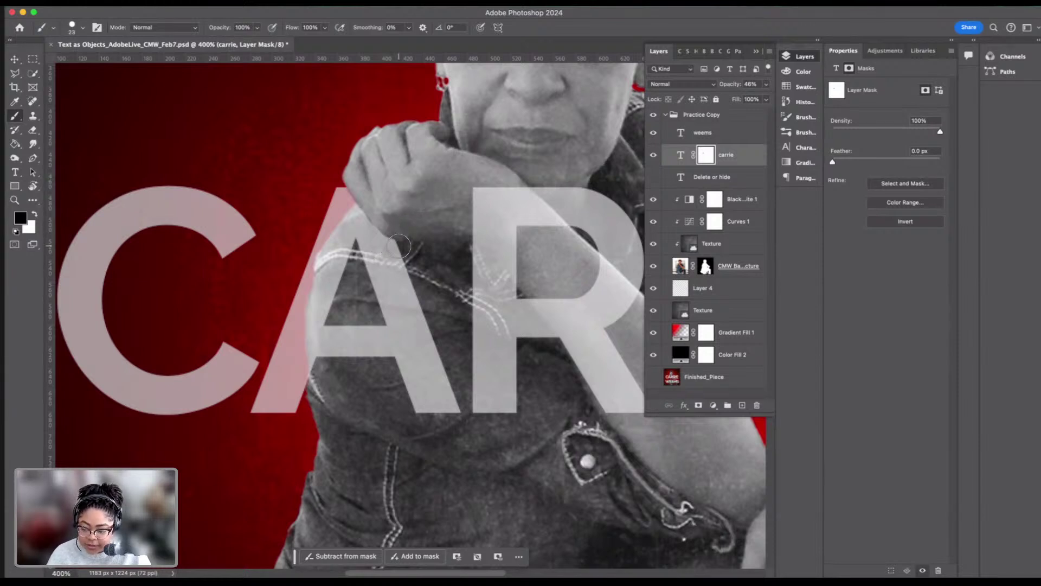
pyautogui.press('x')
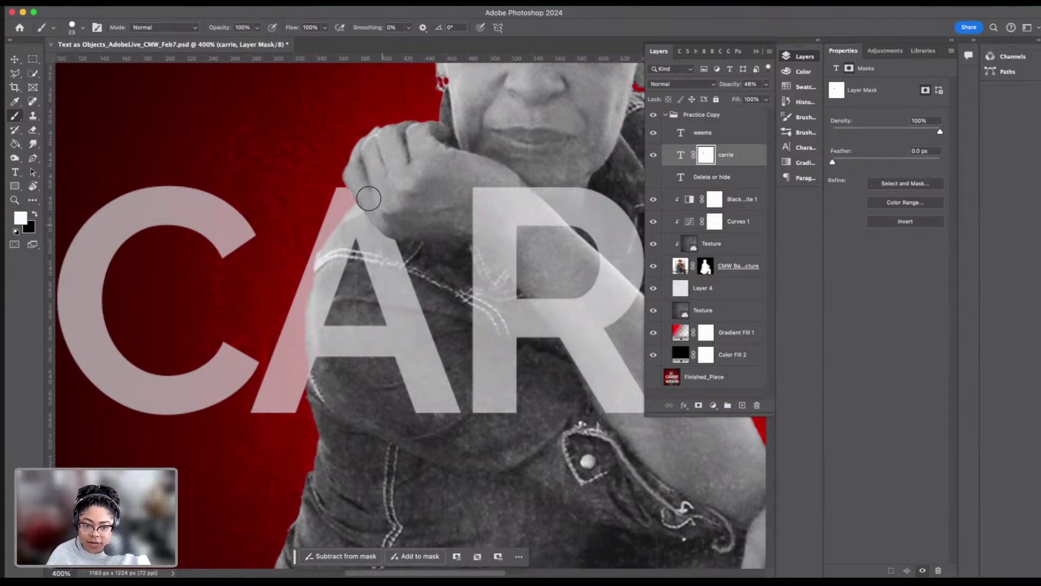
pyautogui.press('x')
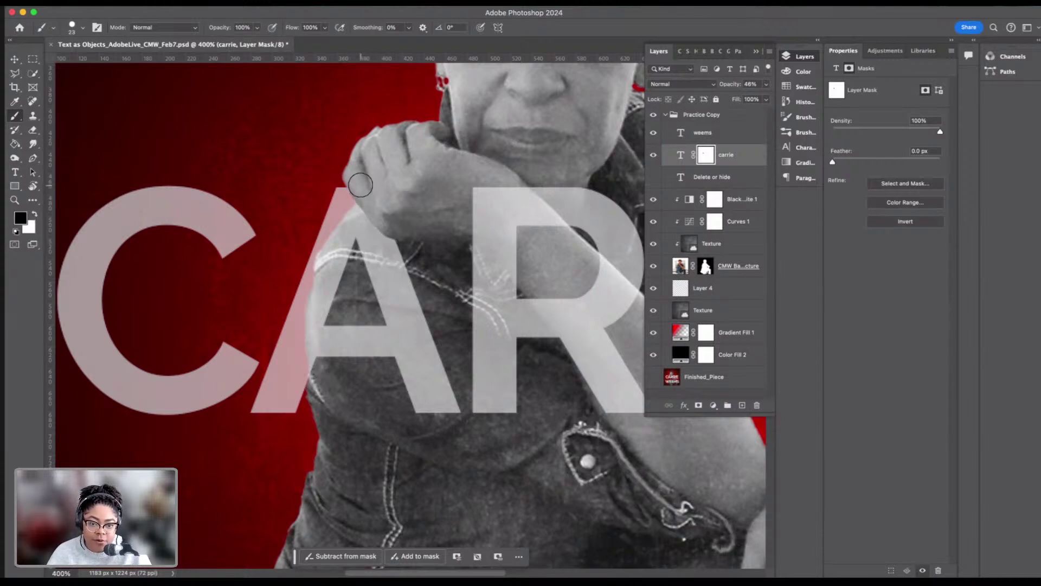
pyautogui.press('x')
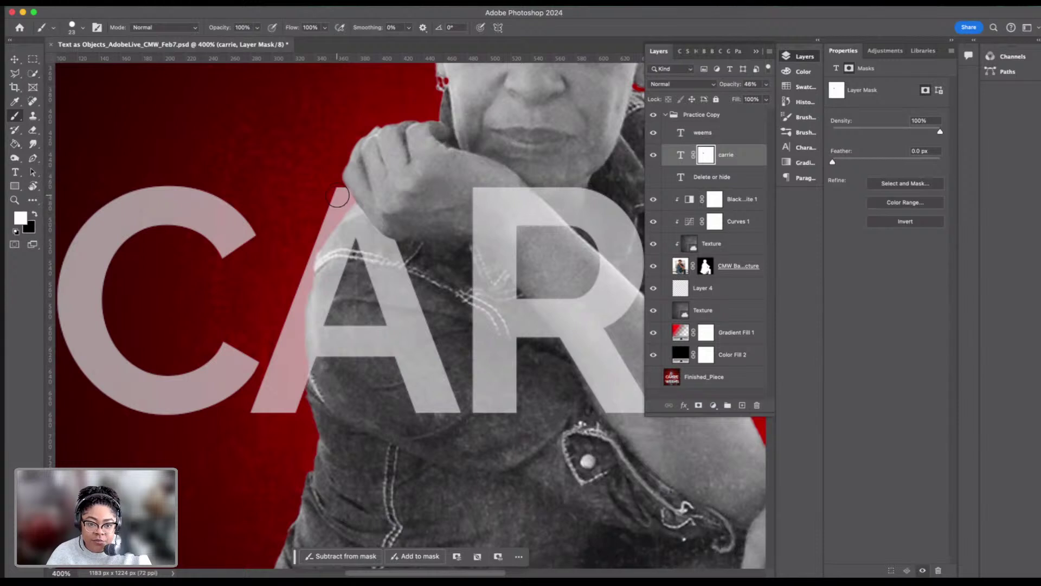
pyautogui.moveTo(337, 195); pyautogui.dragTo(351, 218)
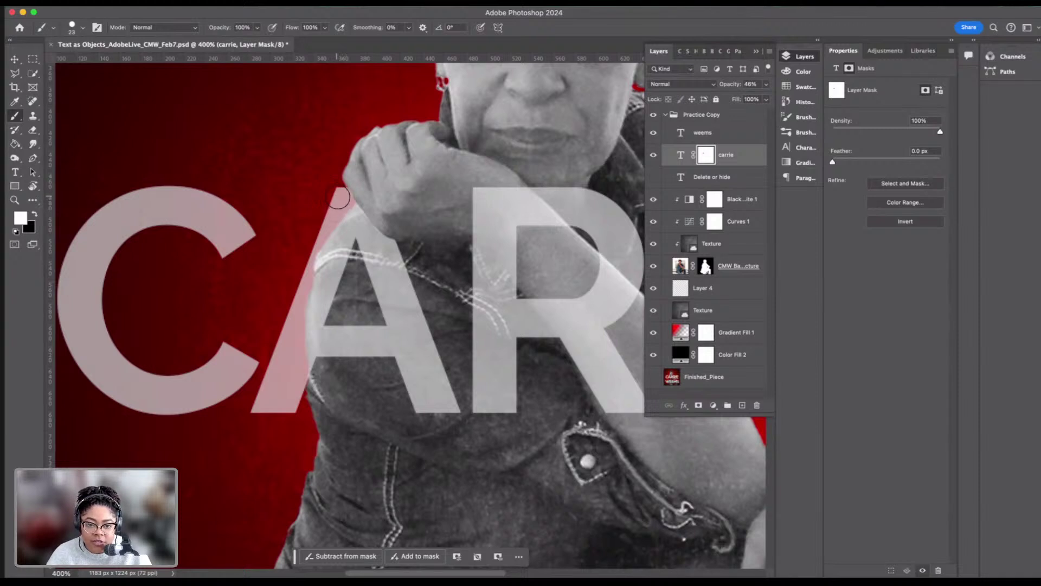
pyautogui.press('x')
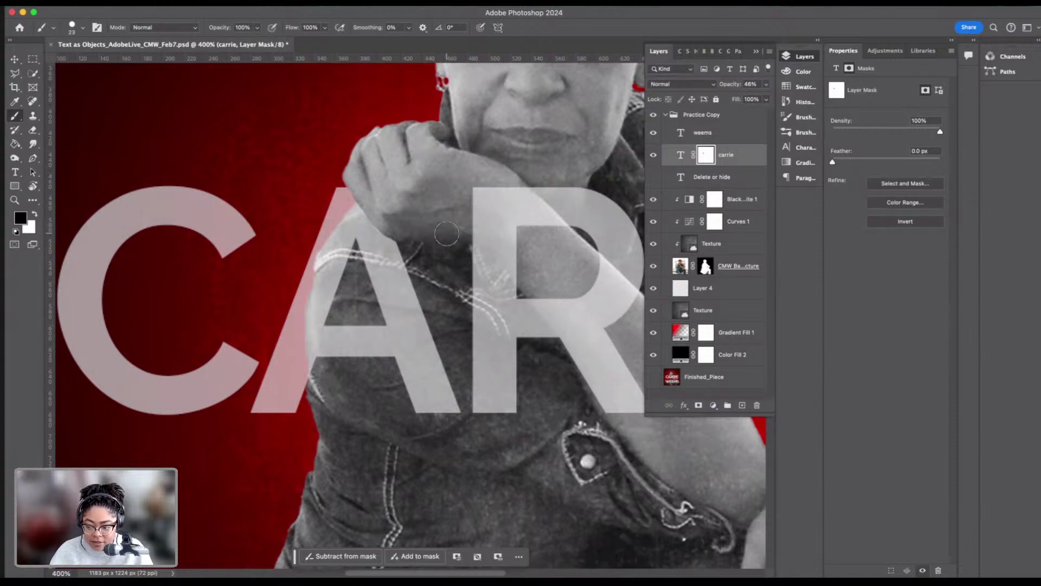
# Step: Mask out the first R's upper stem and bowl where they cross the wrist and upper forearm
pyautogui.hscroll(6, 448, 235)
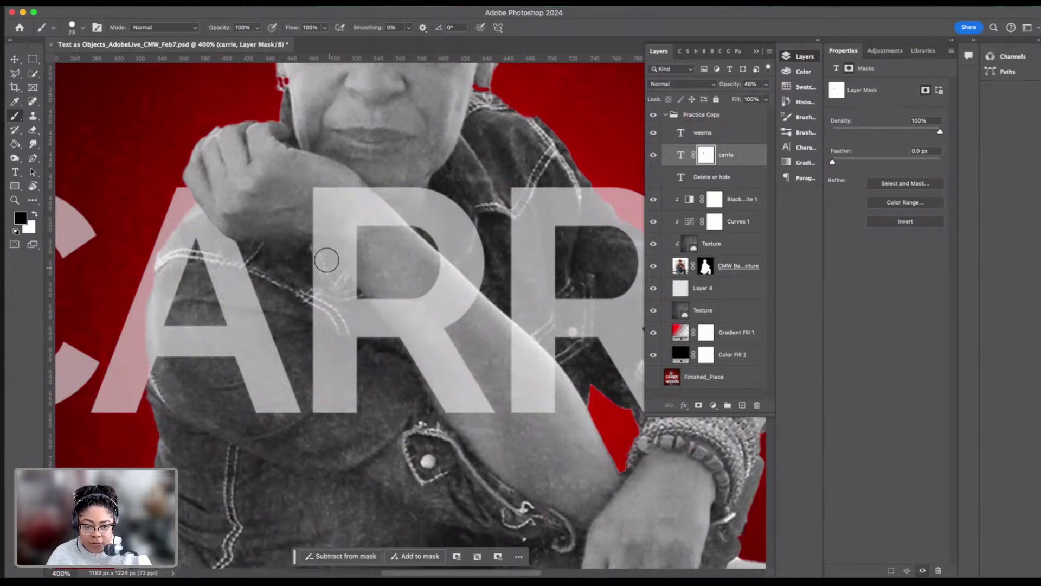
pyautogui.click(388, 226)
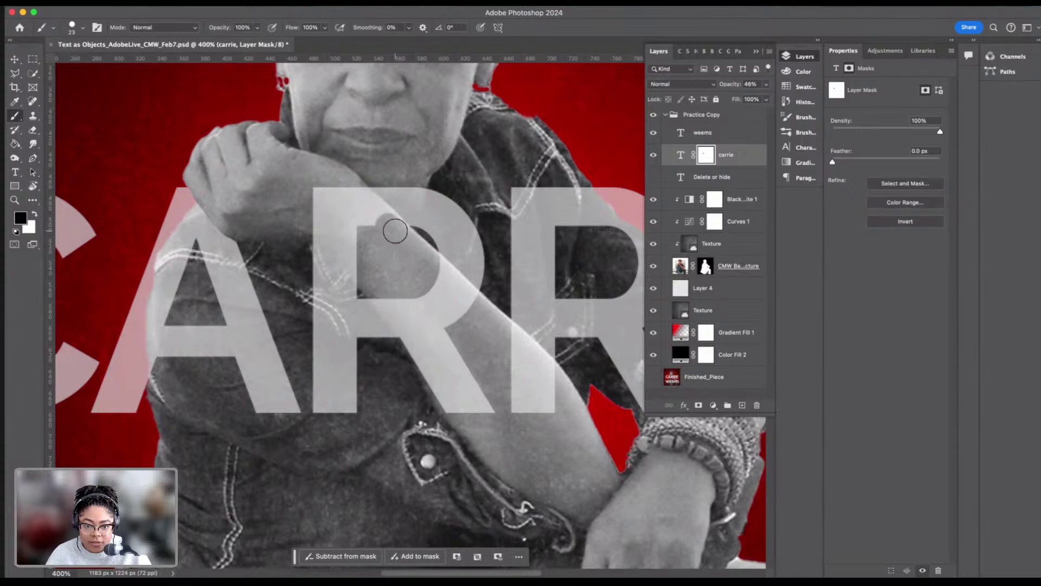
pyautogui.moveTo(399, 234); pyautogui.dragTo(360, 197)
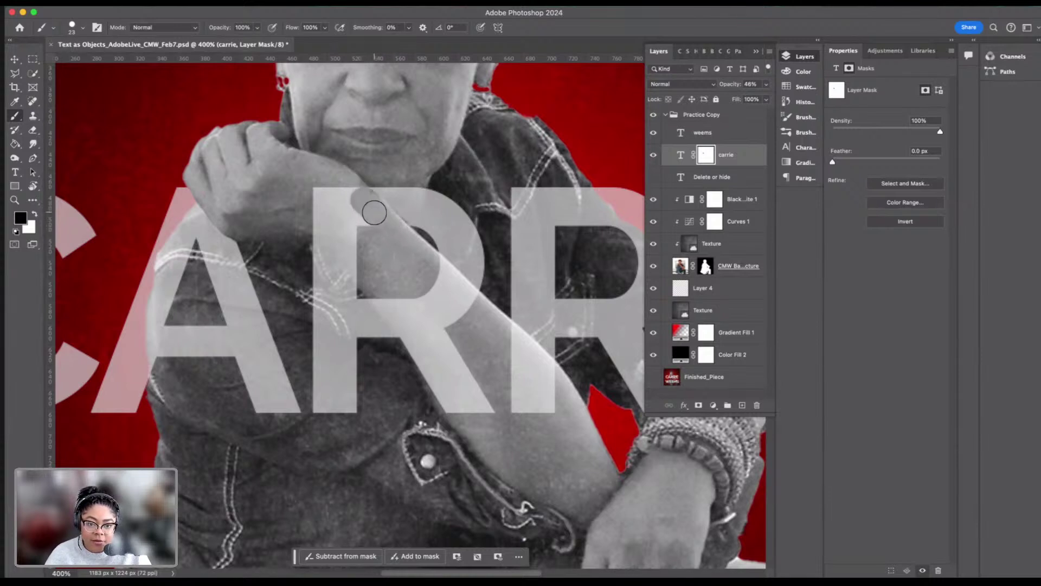
pyautogui.press('x')
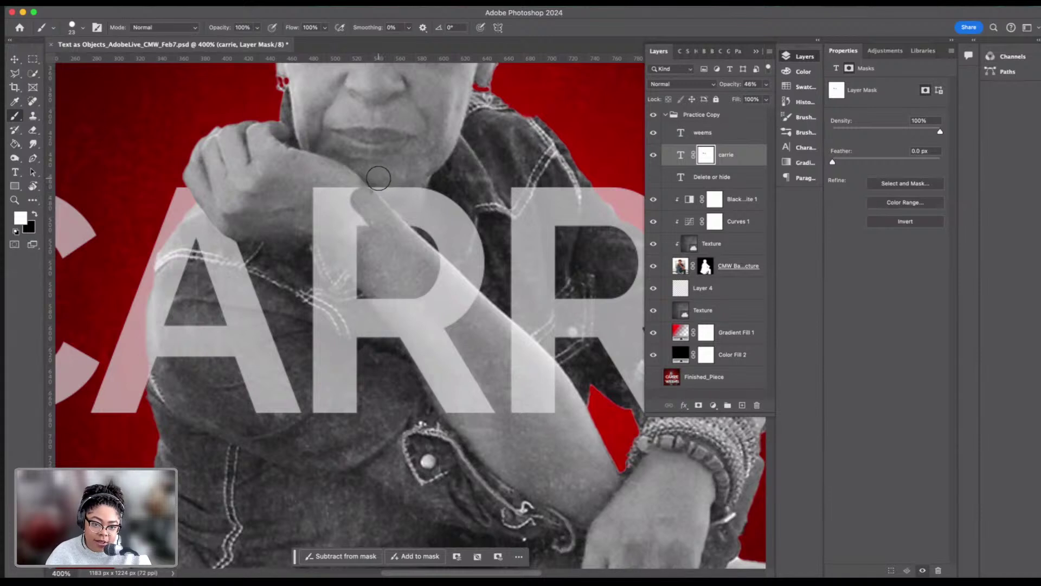
pyautogui.press('x')
pyautogui.moveTo(360, 196)
pyautogui.mouseDown()
pyautogui.moveTo(372, 279)
pyautogui.moveTo(332, 232)
pyautogui.moveTo(344, 242)
pyautogui.moveTo(332, 192)
pyautogui.moveTo(343, 221)
pyautogui.moveTo(320, 191)
pyautogui.moveTo(332, 226)
pyautogui.moveTo(314, 209)
pyautogui.moveTo(327, 230)
pyautogui.moveTo(310, 226)
pyautogui.moveTo(355, 253)
pyautogui.moveTo(368, 278)
pyautogui.moveTo(326, 232)
pyautogui.moveTo(323, 263)
pyautogui.moveTo(345, 291)
pyautogui.moveTo(324, 260)
pyautogui.mouseUp()
# Step: Refine the first R's mask along the underside of the wrist, restoring the stem over the jacket and hiding it over skin
pyautogui.press('x')
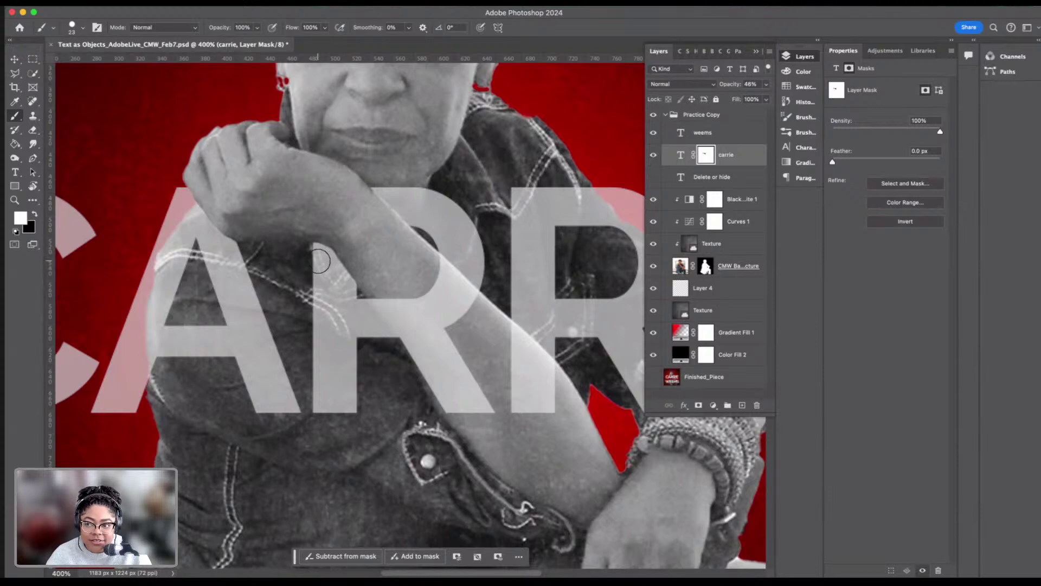
pyautogui.press('x')
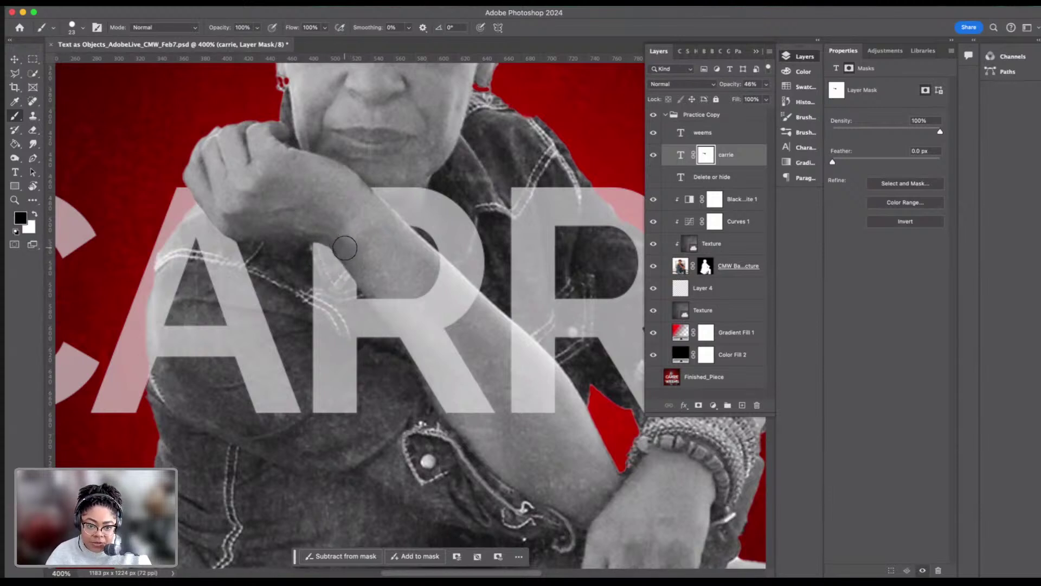
pyautogui.press('x')
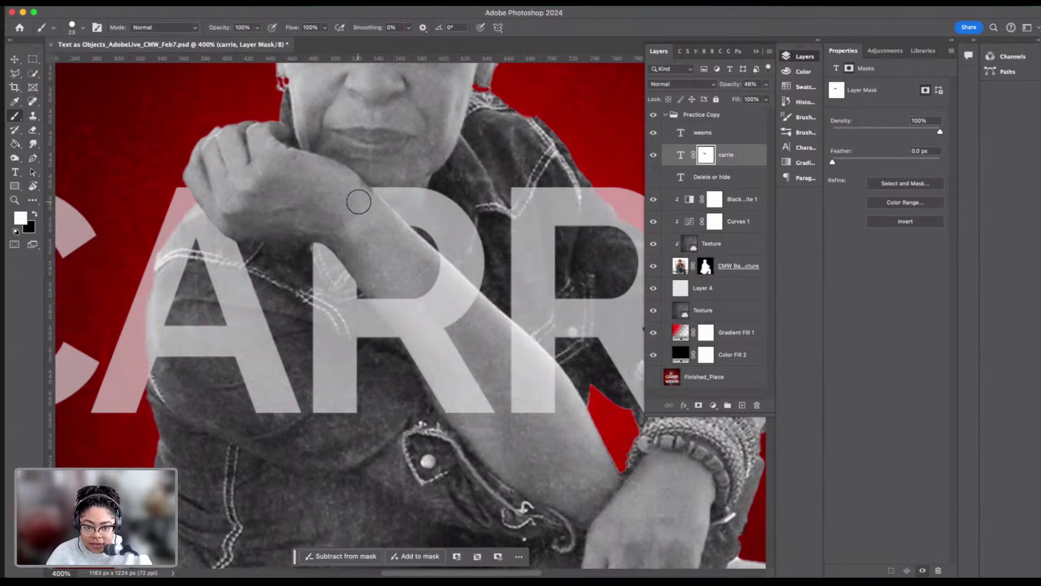
pyautogui.press('x')
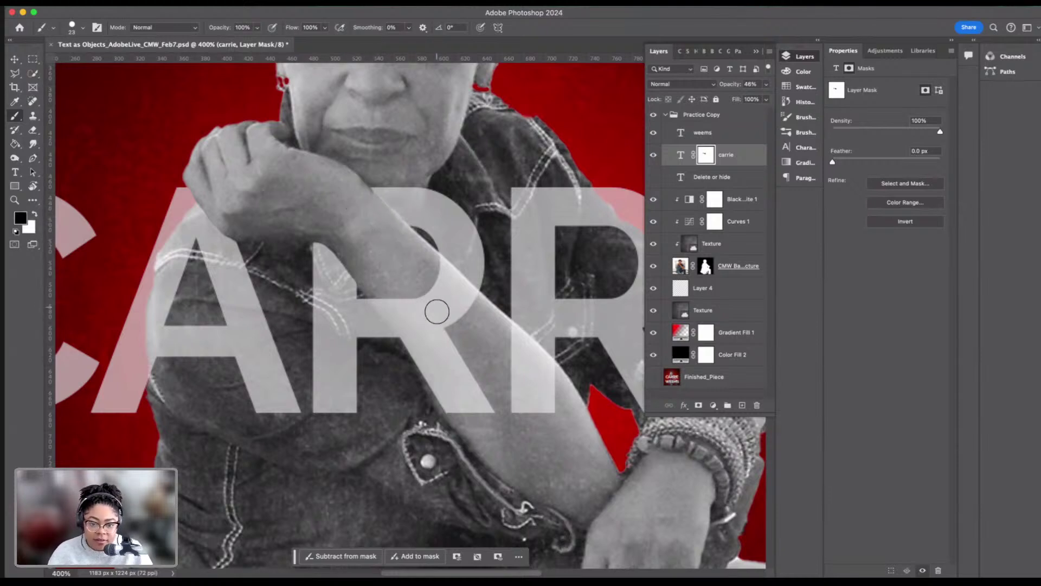
pyautogui.press('x')
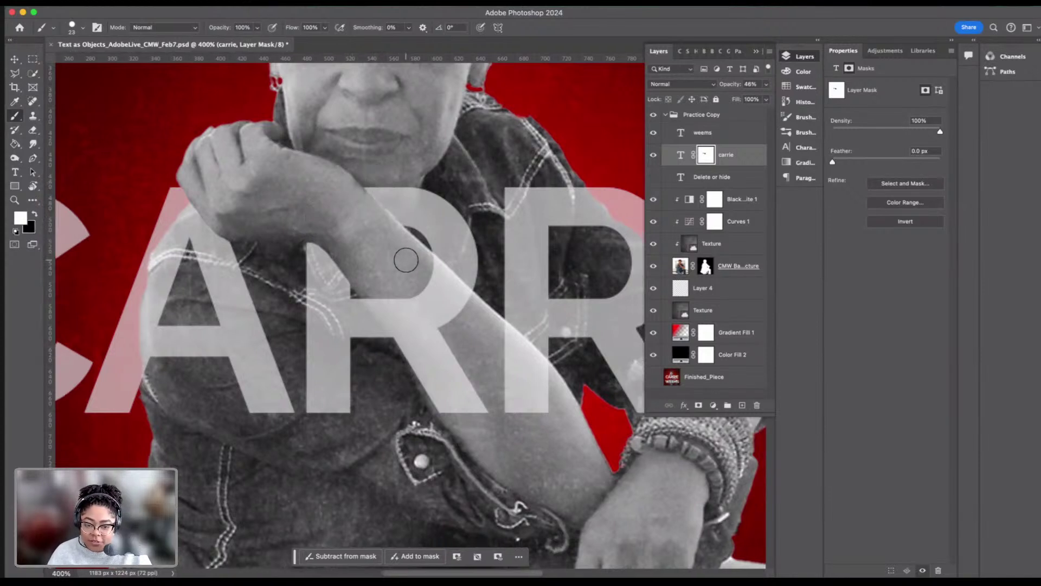
# Step: Mask out the lower part of the second R's stem so that the forearm passes in front of it
pyautogui.hscroll(5, 406, 259)
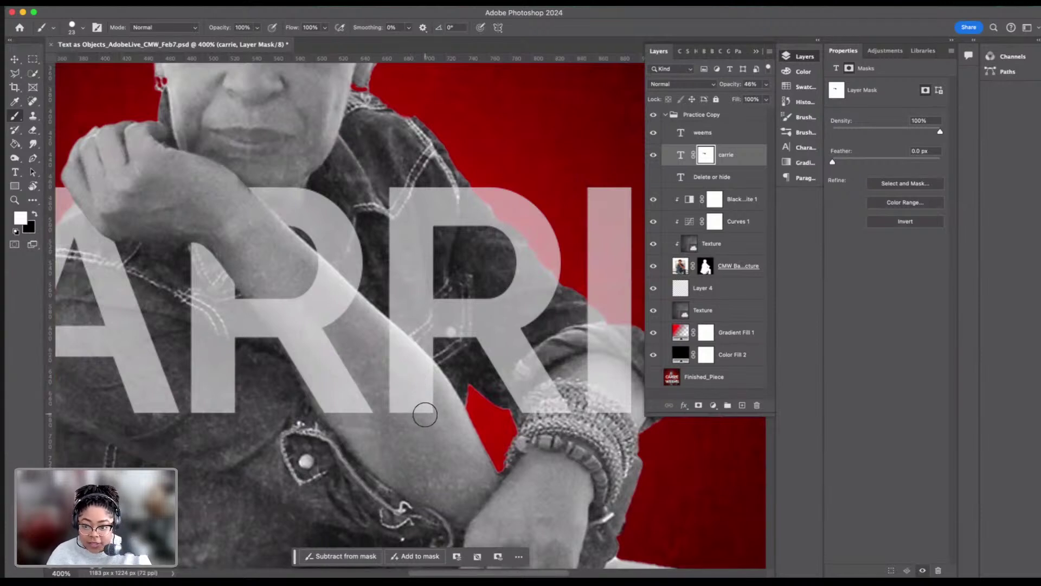
pyautogui.press('x')
pyautogui.moveTo(408, 414)
pyautogui.mouseDown()
pyautogui.moveTo(385, 334)
pyautogui.moveTo(424, 405)
pyautogui.moveTo(391, 342)
pyautogui.mouseUp()
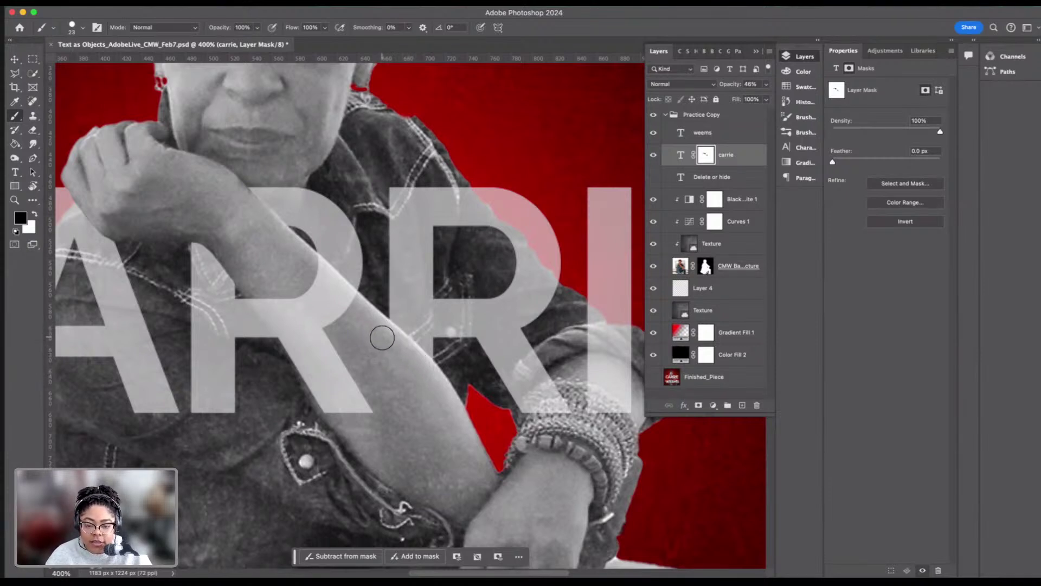
# Step: Mask out the lower part of the I over the rolled sleeve cuff and bracelet arm, following the cuff's upper edge
pyautogui.hscroll(5, 495, 426)
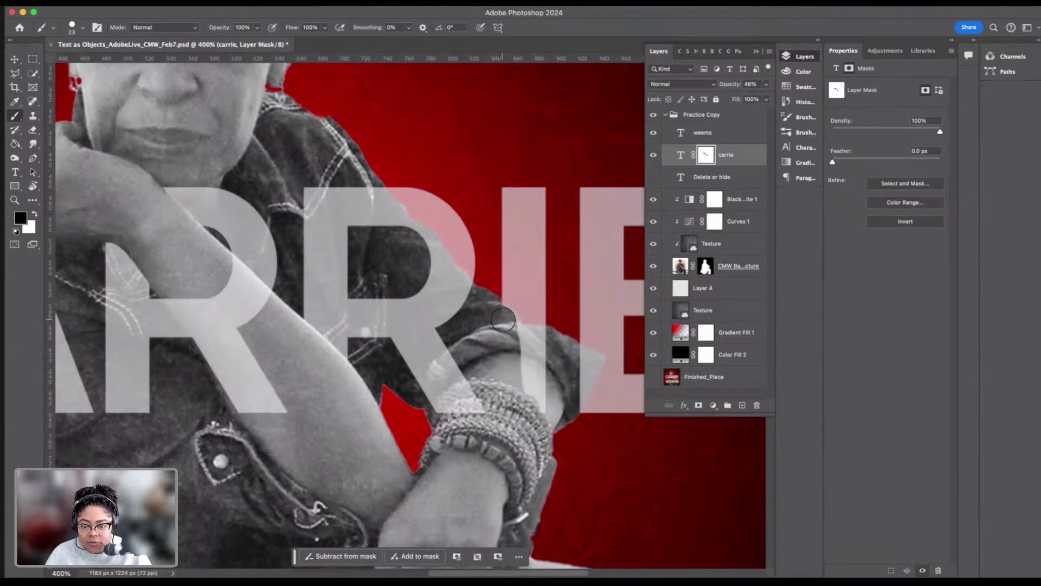
pyautogui.moveTo(521, 339)
pyautogui.mouseDown()
pyautogui.moveTo(540, 334)
pyautogui.moveTo(548, 347)
pyautogui.moveTo(528, 362)
pyautogui.moveTo(542, 410)
pyautogui.moveTo(545, 361)
pyautogui.mouseUp()
pyautogui.press('x')
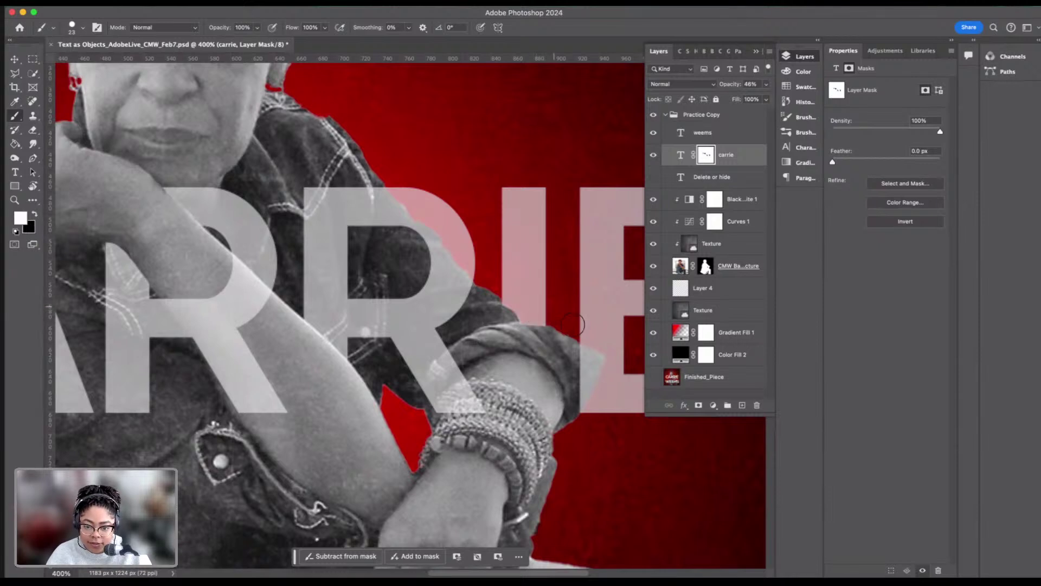
pyautogui.press('x')
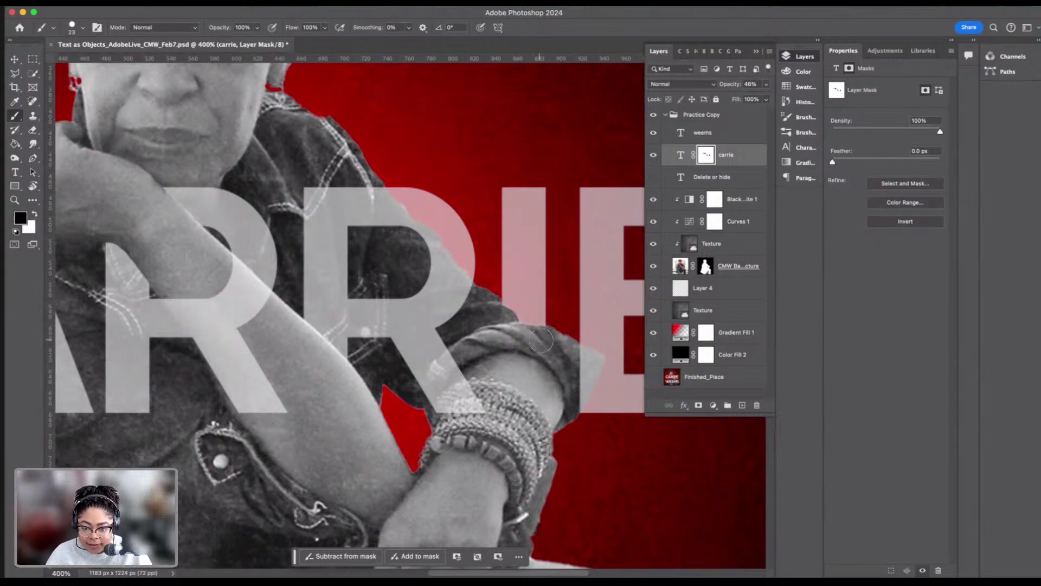
# Step: Mask out the E where it crosses the rolled sleeve cuff, reducing the Hard Round brush to 17 px for the cuff's edge
pyautogui.hscroll(6, 543, 341)
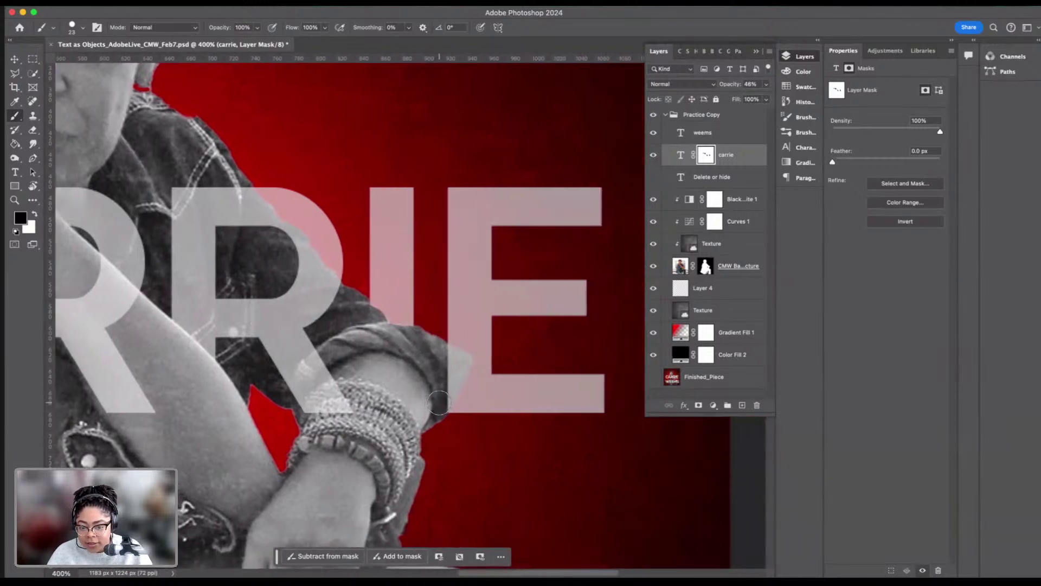
pyautogui.moveTo(438, 402)
pyautogui.mouseDown()
pyautogui.moveTo(449, 360)
pyautogui.moveTo(442, 399)
pyautogui.moveTo(453, 374)
pyautogui.mouseUp()
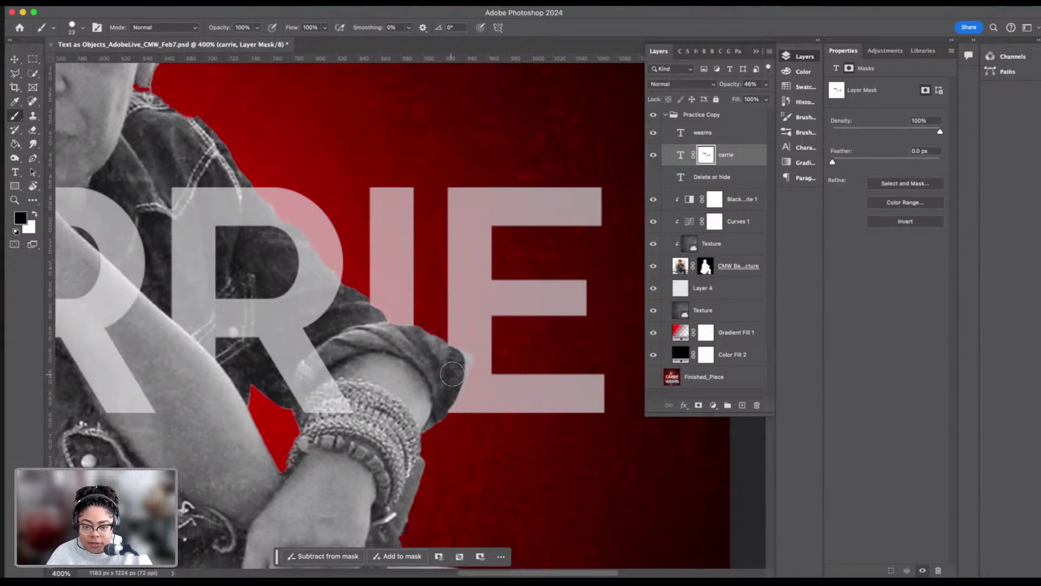
pyautogui.click(81, 32)
pyautogui.moveTo(73, 62); pyautogui.dragTo(71, 64)
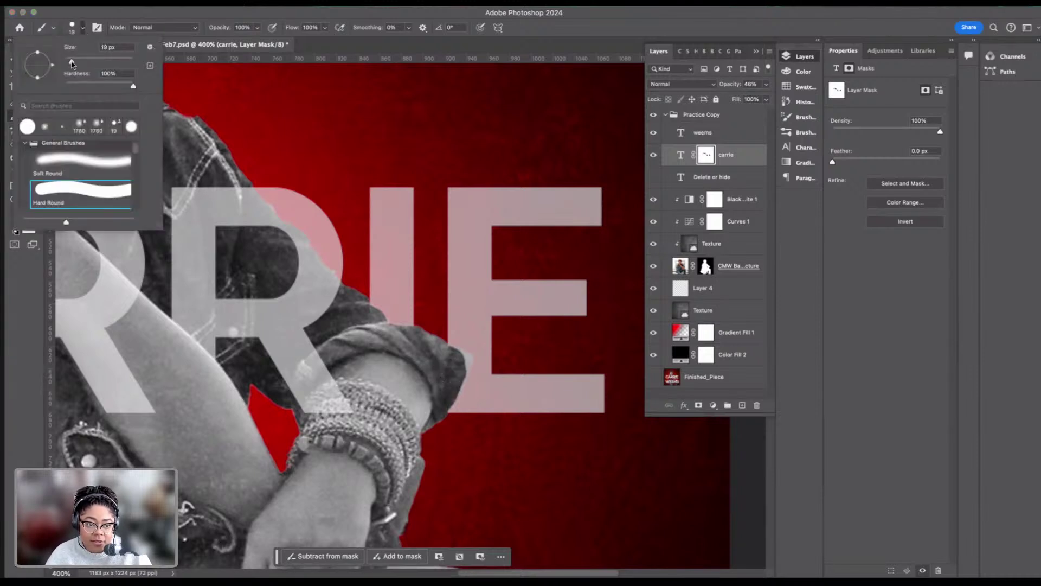
pyautogui.press('Return')
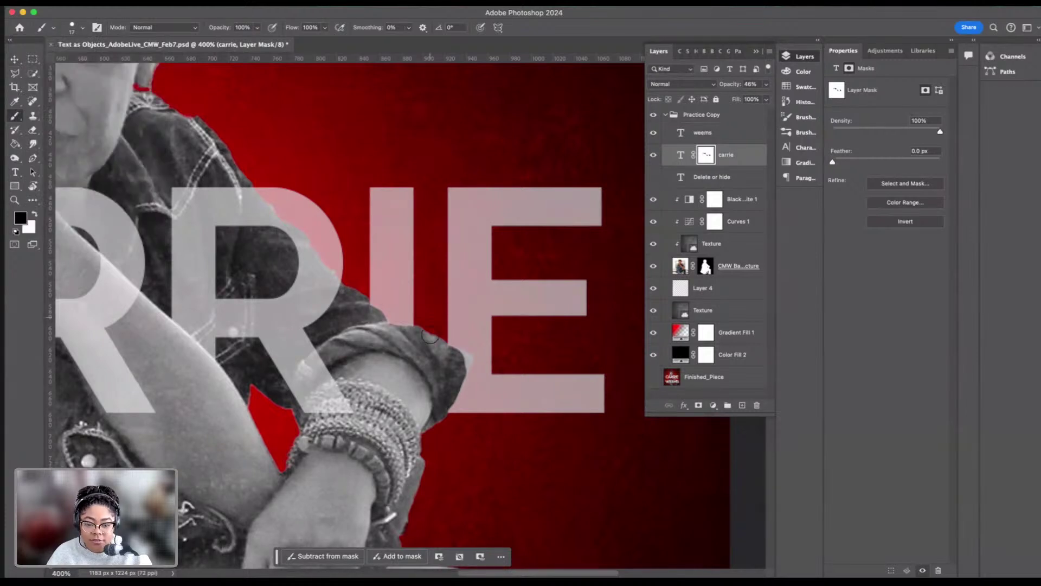
pyautogui.moveTo(461, 362); pyautogui.dragTo(463, 360)
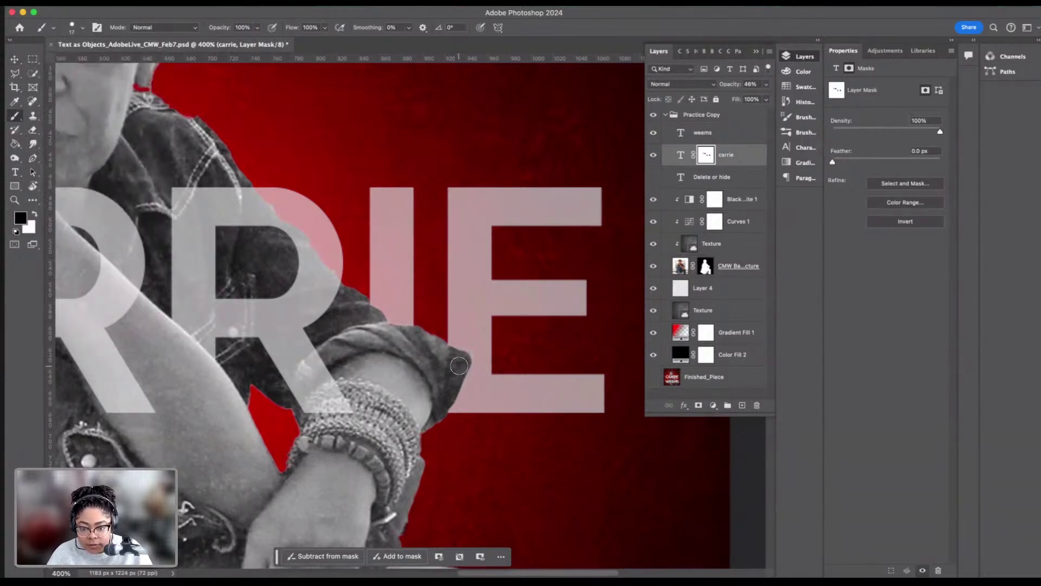
# Step: Reduce the brush to 14 px and refine the E's mask around the pointed tip of the cuff
pyautogui.click(82, 27)
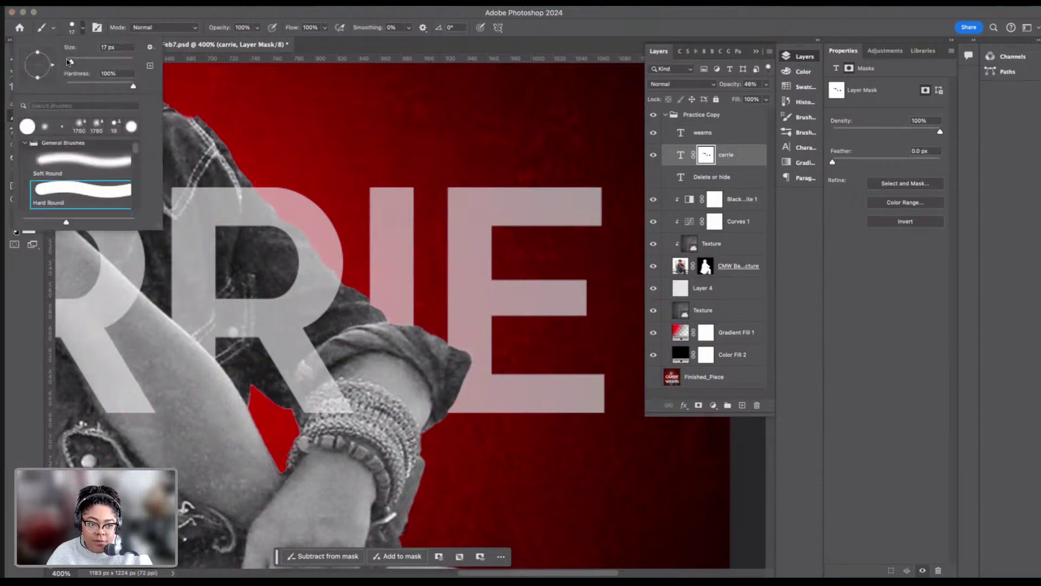
pyautogui.moveTo(70, 64); pyautogui.dragTo(73, 64)
pyautogui.click(83, 28)
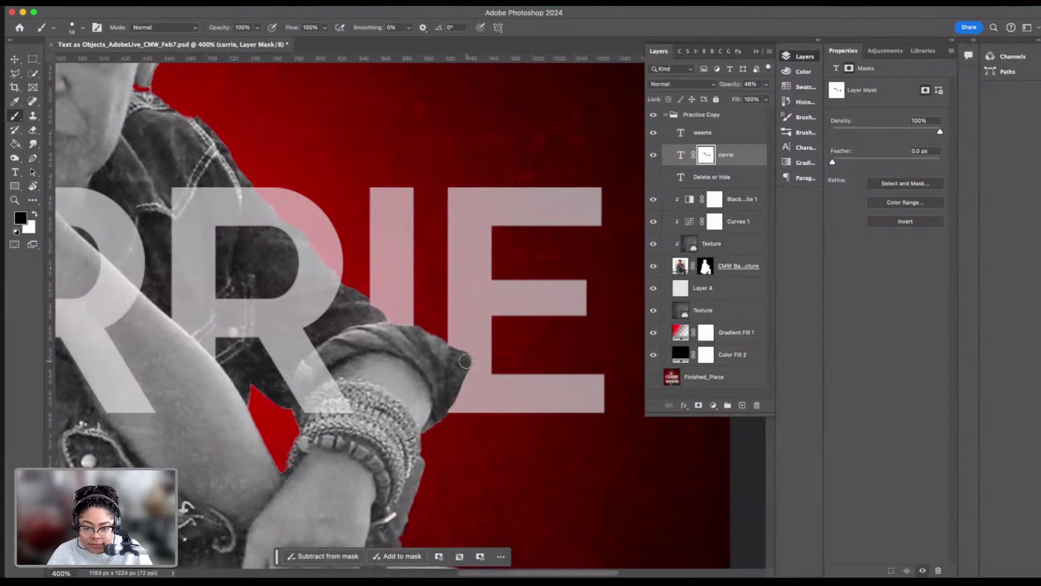
pyautogui.press('x')
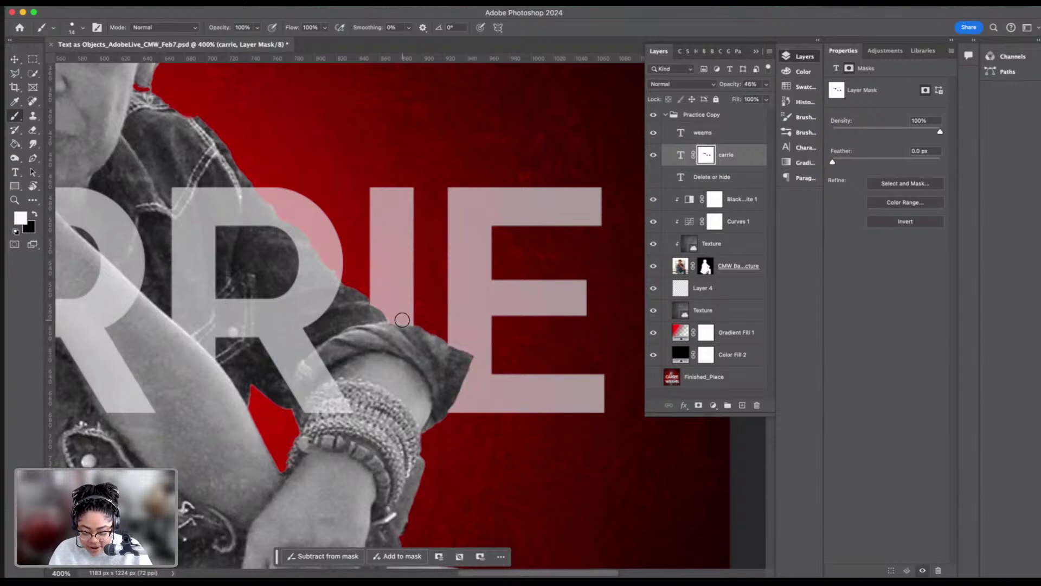
# Step: Examine the masked CARRIE letters as a whole and where the WEEMS letters cross the hand, jeans and stool
pyautogui.scroll(-1, 402, 320)
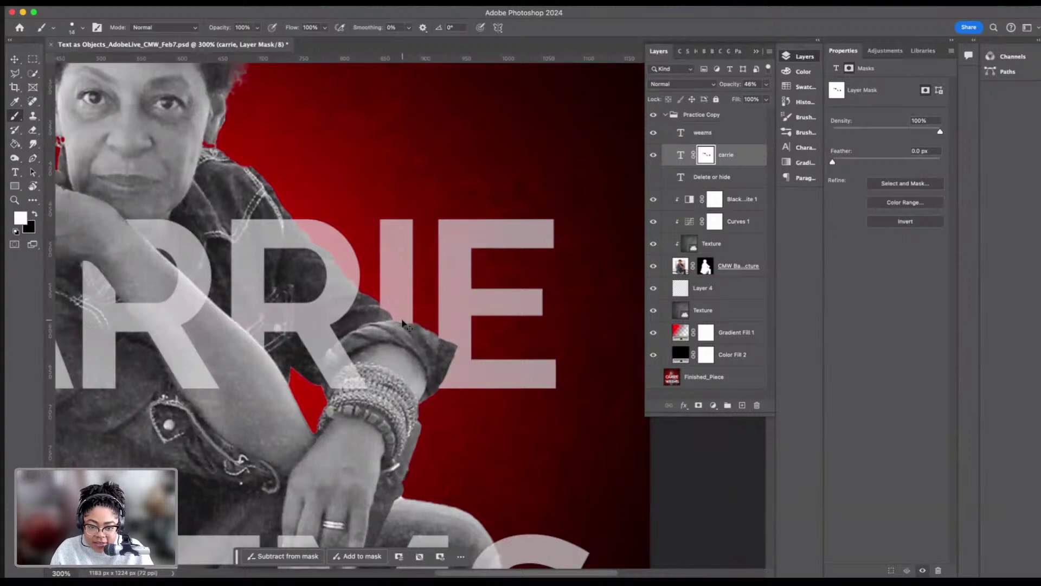
pyautogui.scroll(-1, 404, 326)
pyautogui.hscroll(-5, 397, 322)
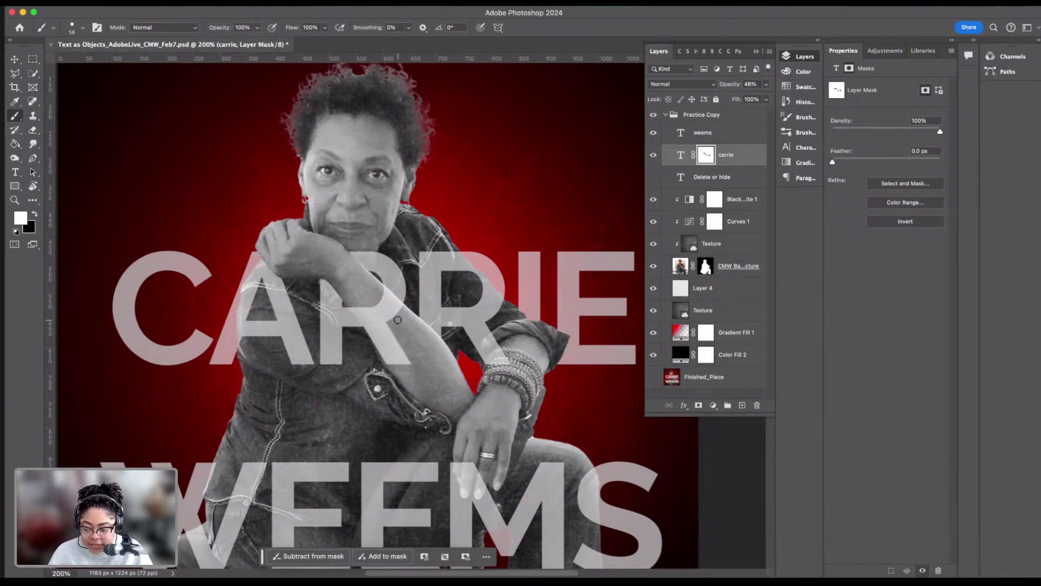
pyautogui.scroll(-5, 397, 305)
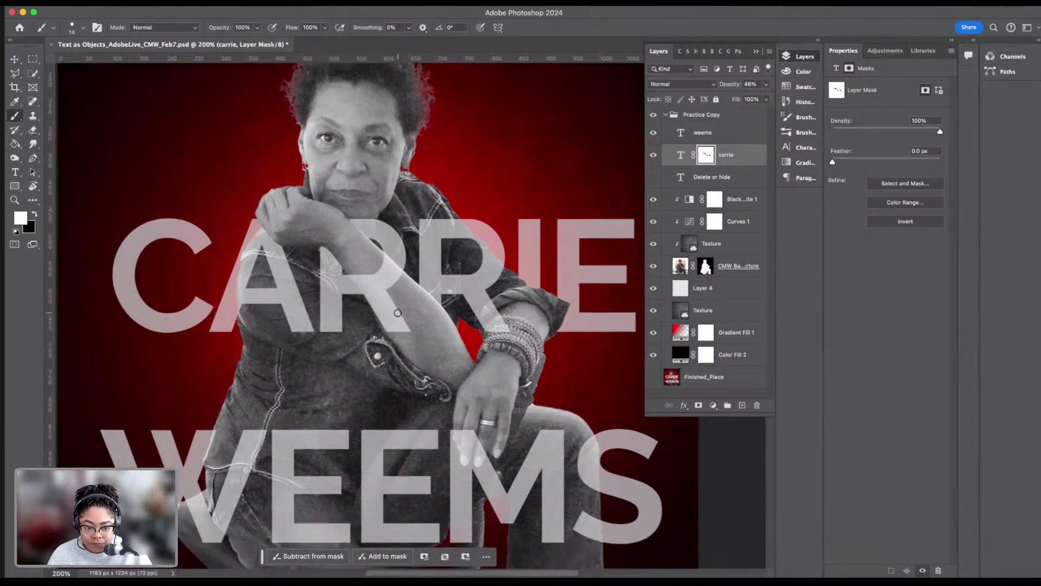
pyautogui.scroll(-2, 399, 313)
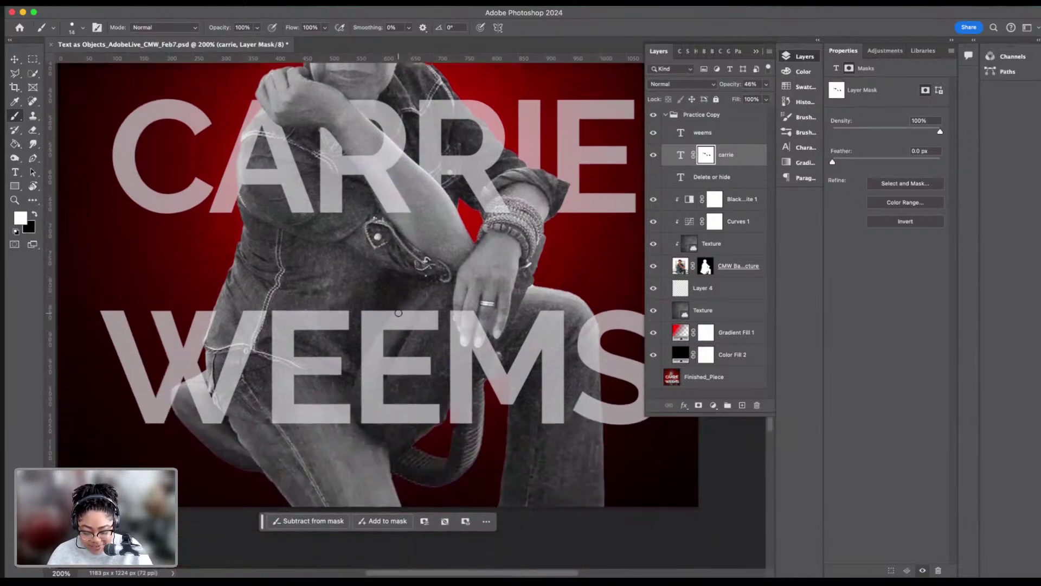
pyautogui.scroll(3, 400, 311)
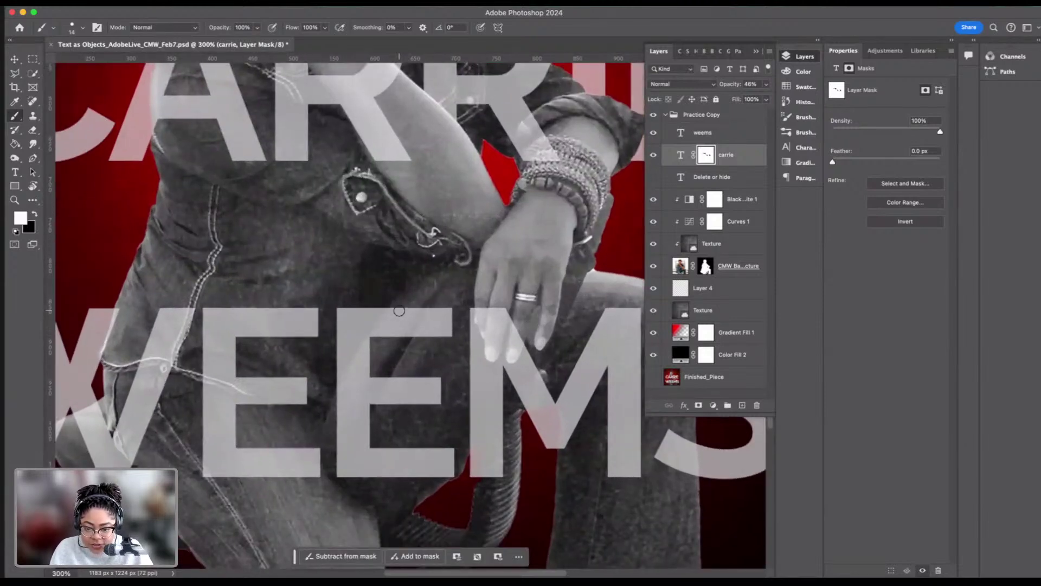
pyautogui.hscroll(-10, 399, 311)
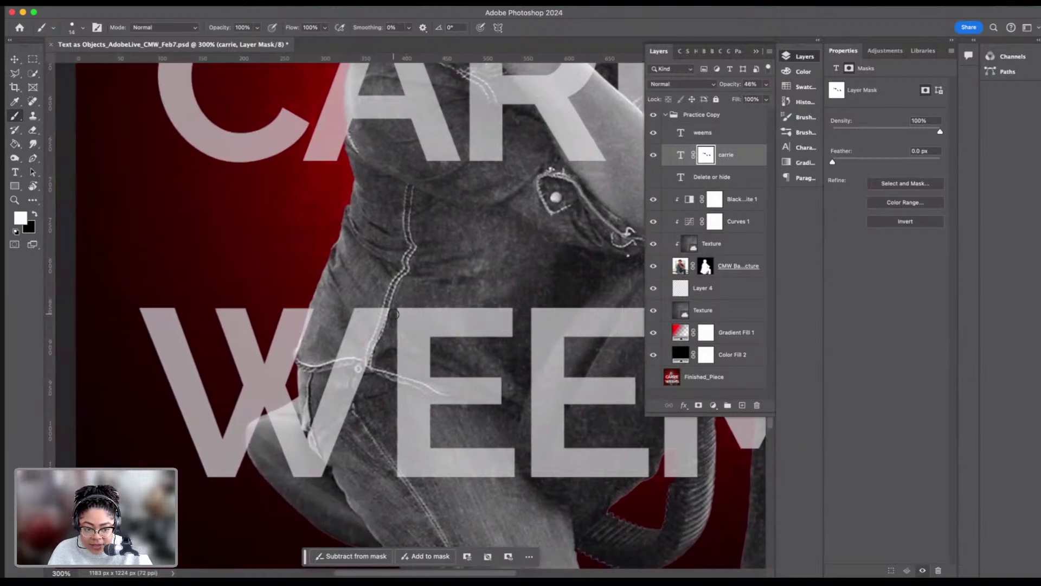
# Step: Enlarge the brush to 20 px, make black the foreground color and add a layer mask to the weems text layer
pyautogui.hscroll(-1, 394, 313)
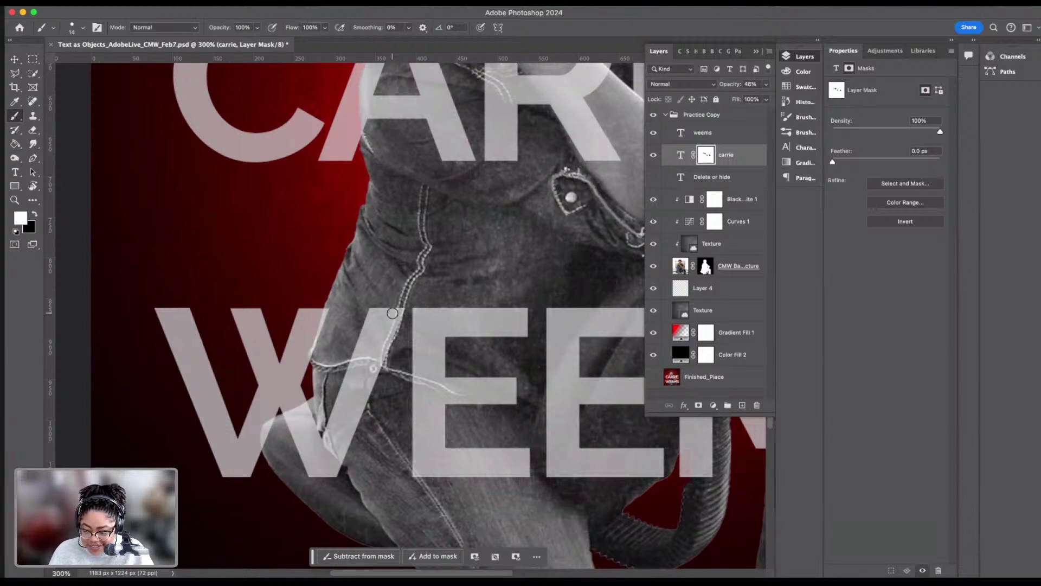
pyautogui.scroll(1, 392, 313)
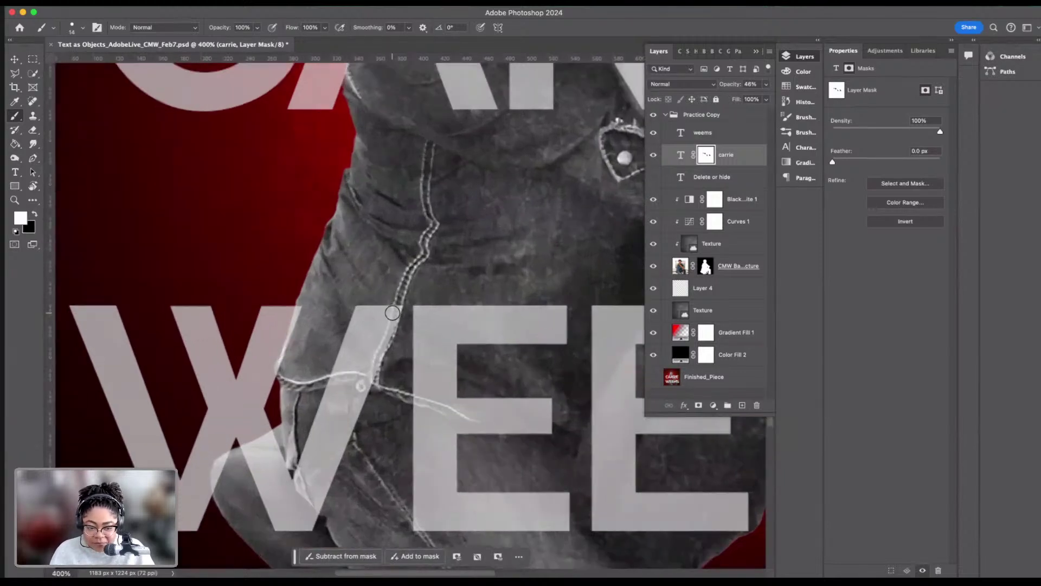
pyautogui.scroll(-3, 347, 351)
pyautogui.hscroll(-5, 348, 352)
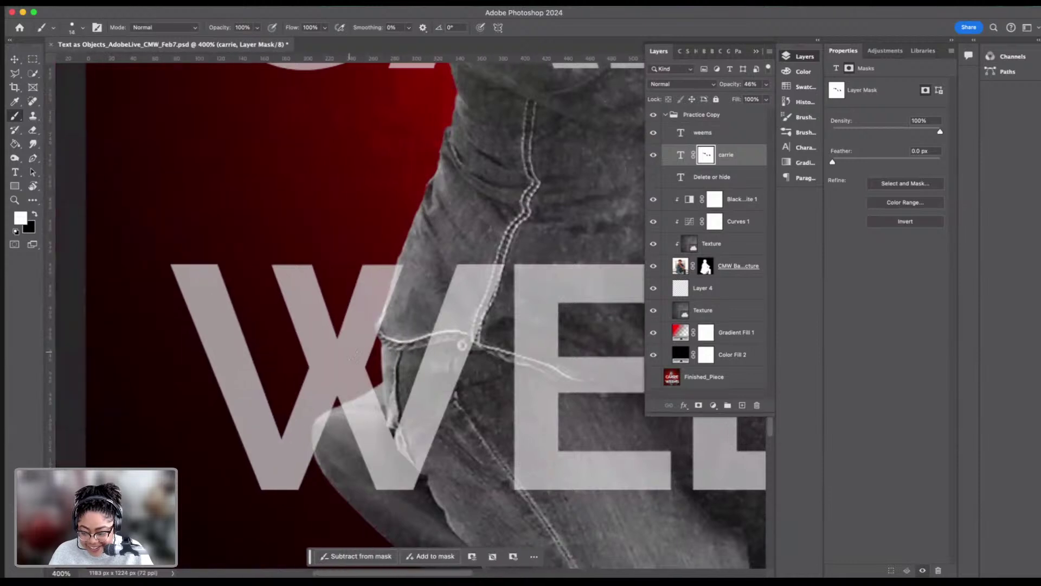
pyautogui.hscroll(-2, 352, 354)
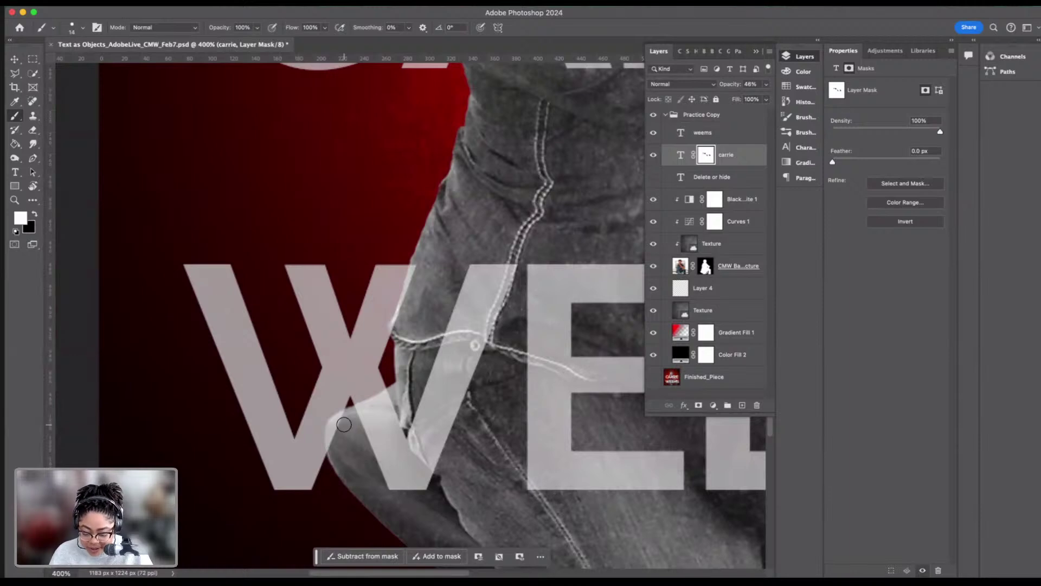
pyautogui.press(']')
pyautogui.press(']')
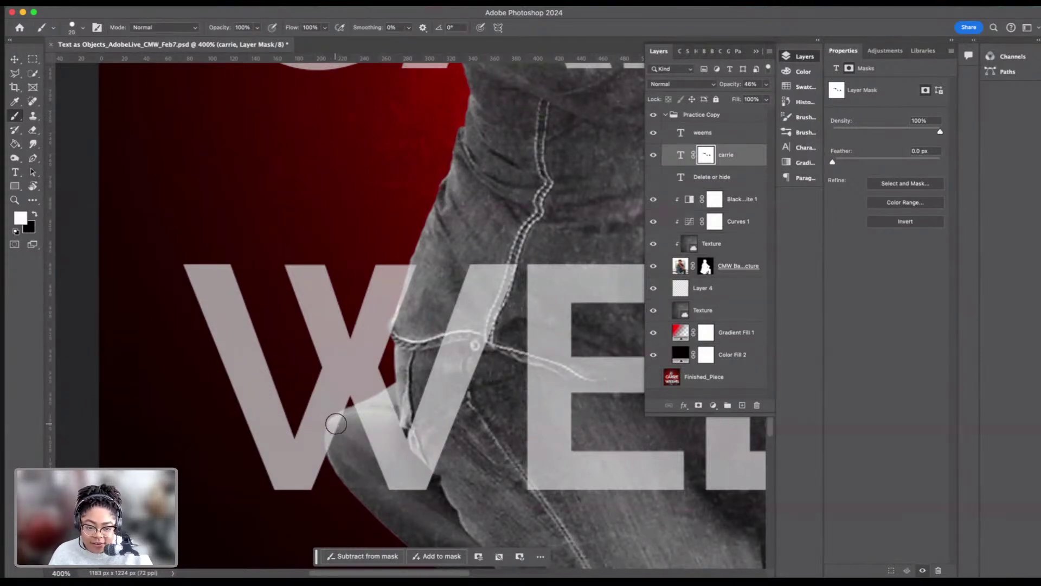
pyautogui.press('x')
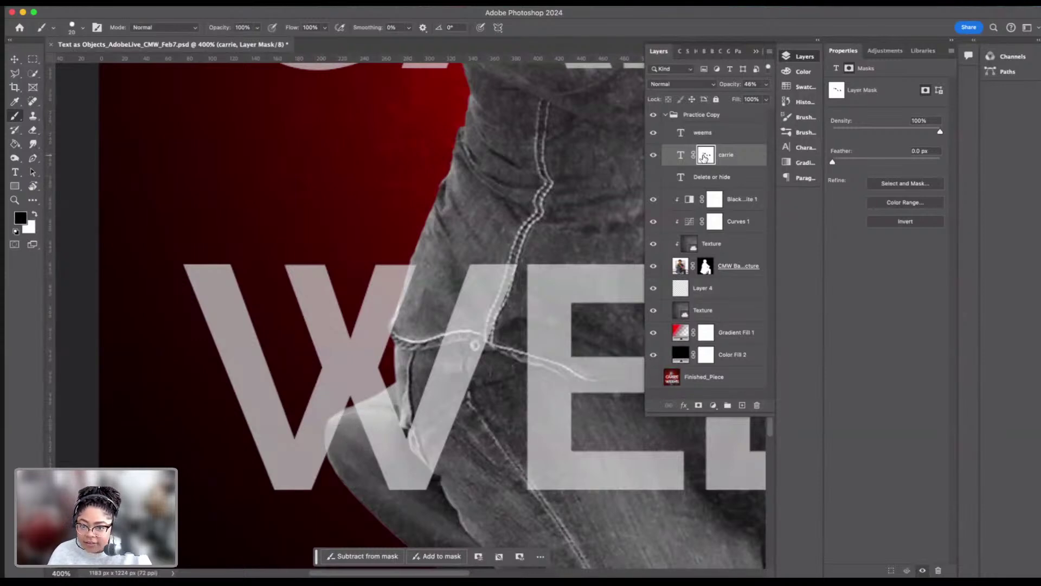
pyautogui.click(734, 134)
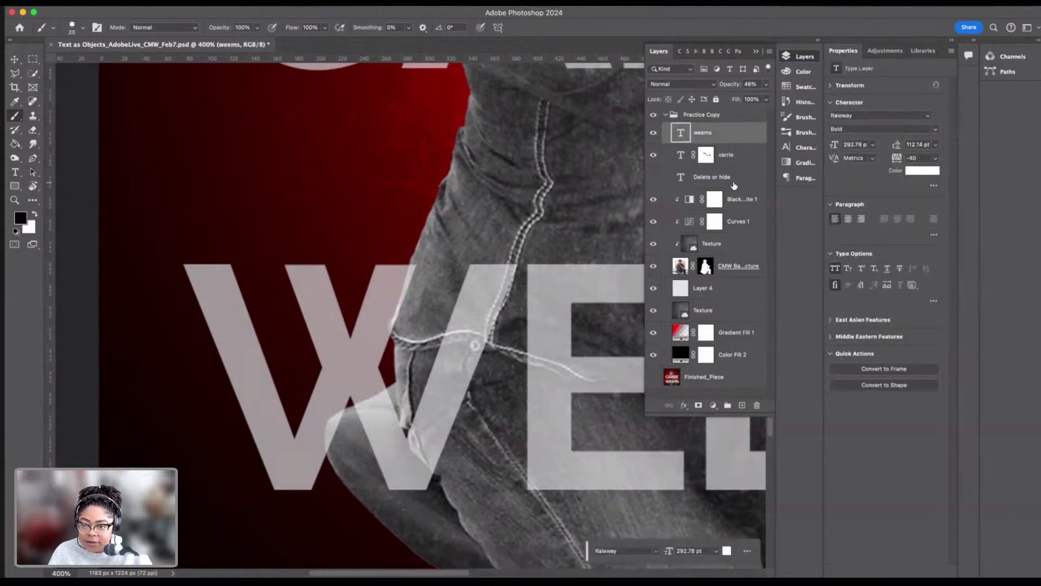
pyautogui.click(699, 406)
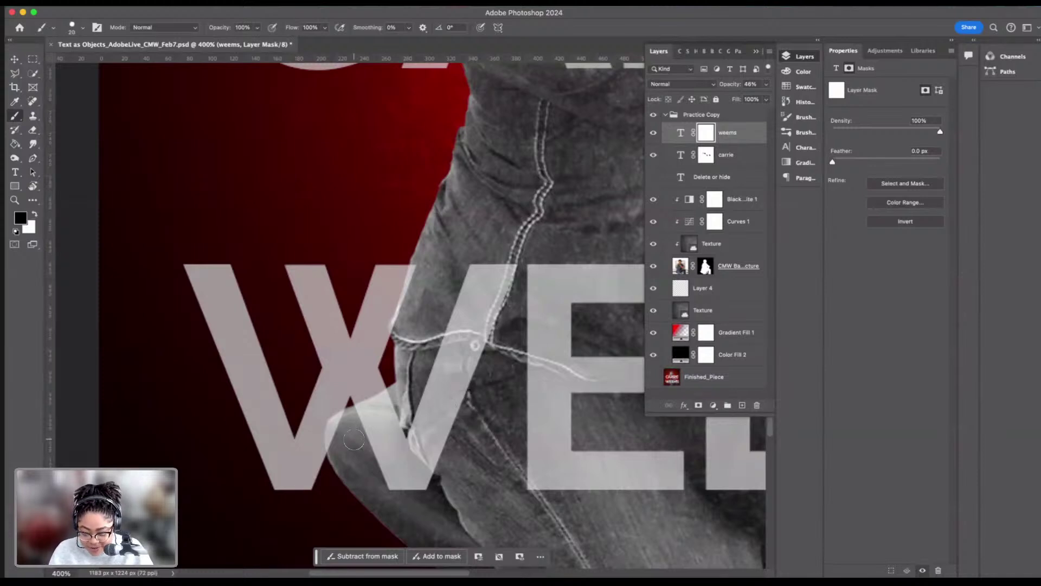
# Step: Mask out the W's second stroke where it overlaps the rounded edge of the stool
pyautogui.scroll(3, 353, 438)
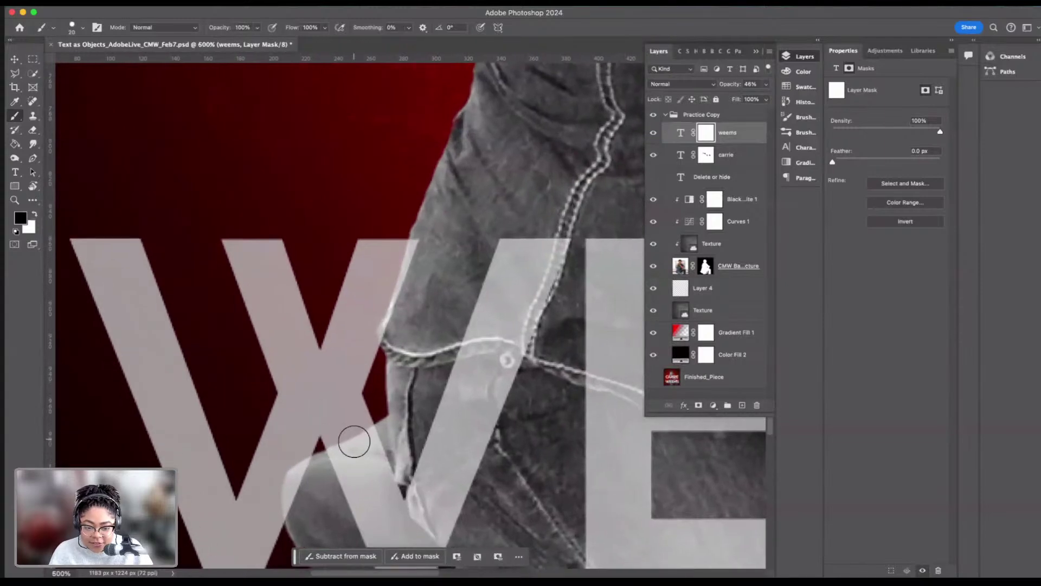
pyautogui.scroll(-2, 346, 441)
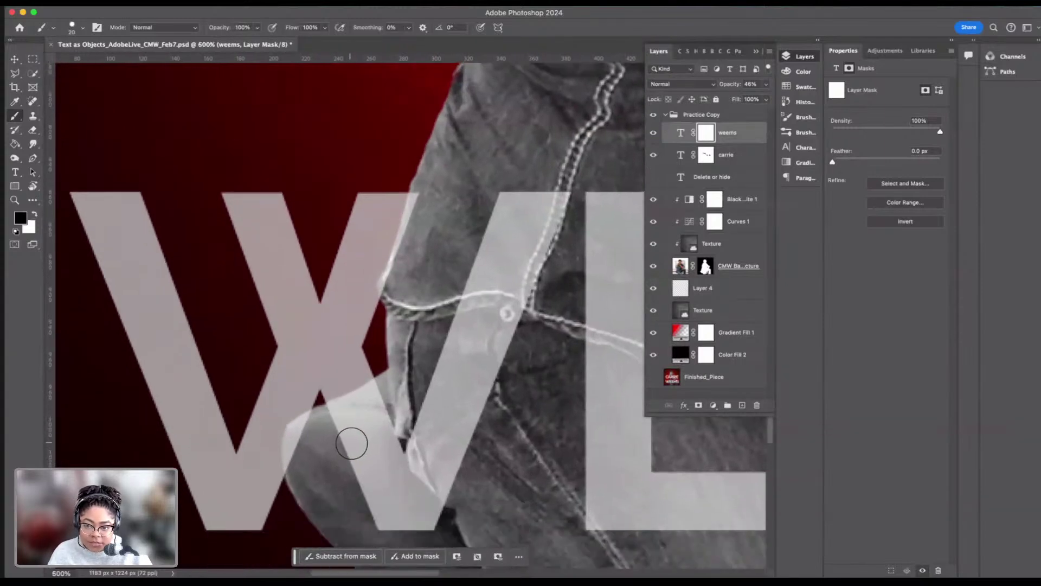
pyautogui.scroll(-1, 355, 441)
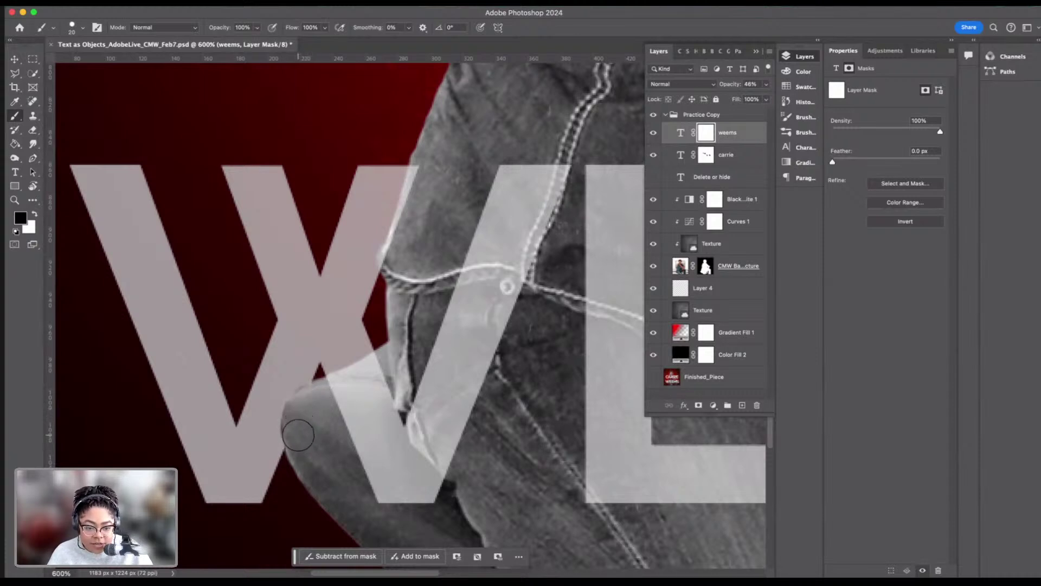
pyautogui.press('x')
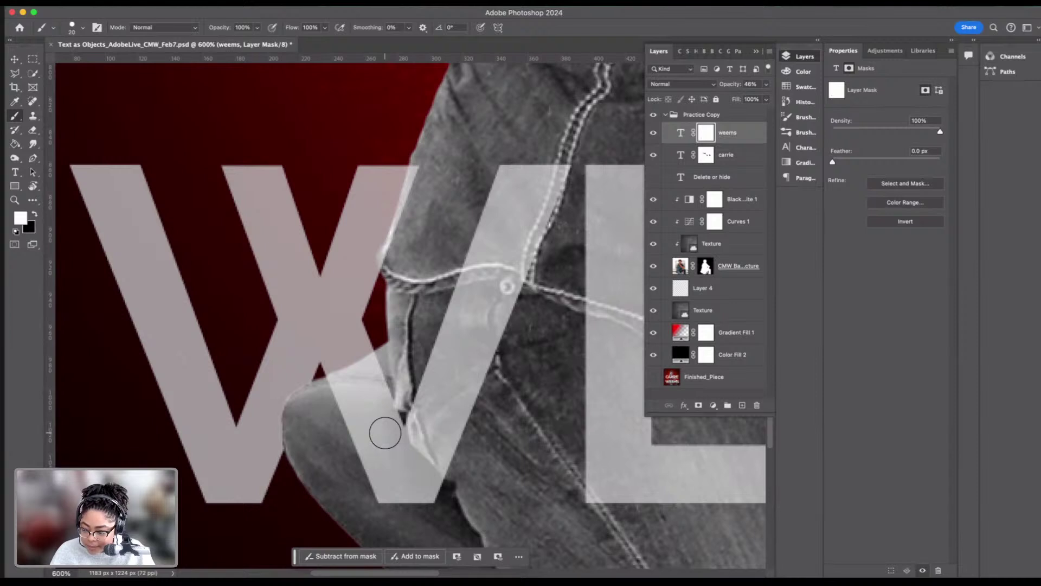
# Step: Mask out the thin part of the W that overlaps the outer edge of the jeans above the pocket seam
pyautogui.hscroll(5, 423, 426)
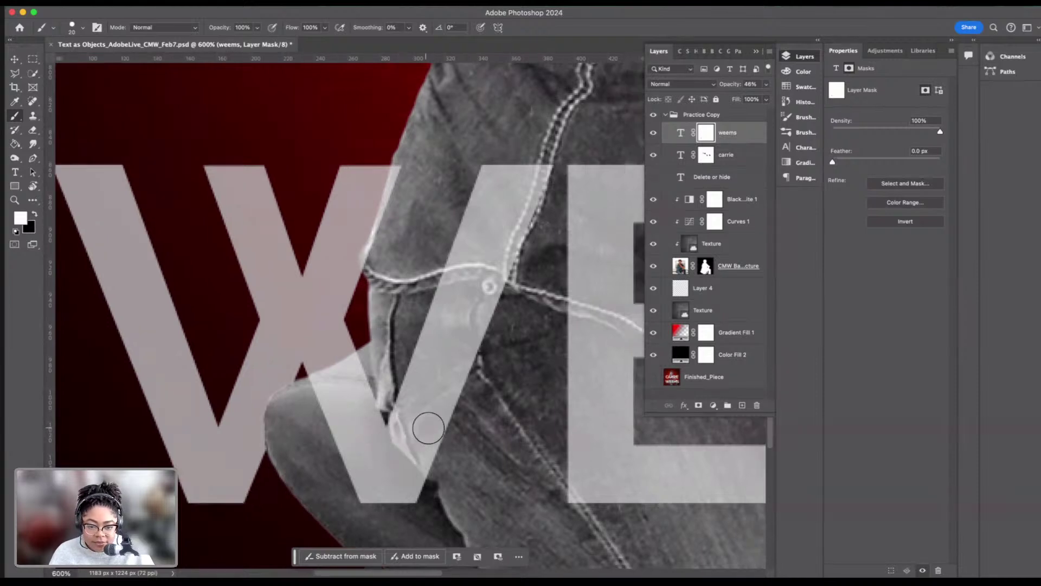
pyautogui.hscroll(2, 331, 409)
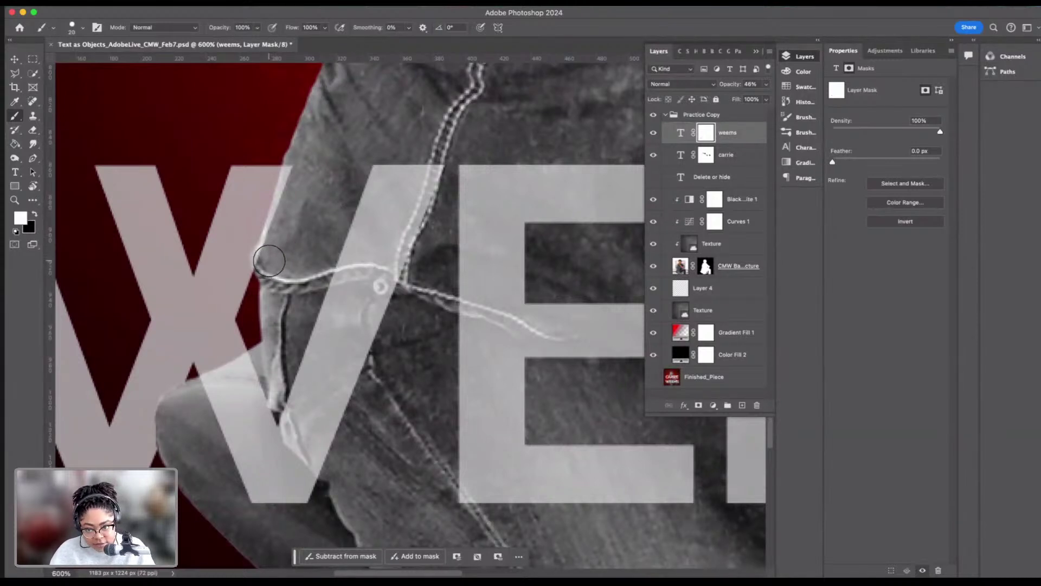
pyautogui.press('x')
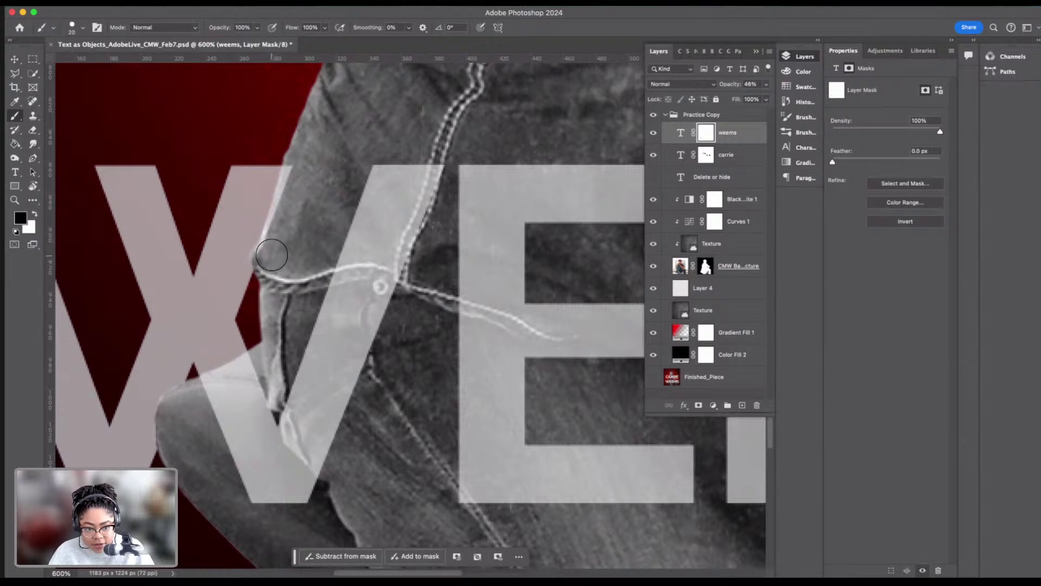
pyautogui.moveTo(275, 244); pyautogui.dragTo(301, 176)
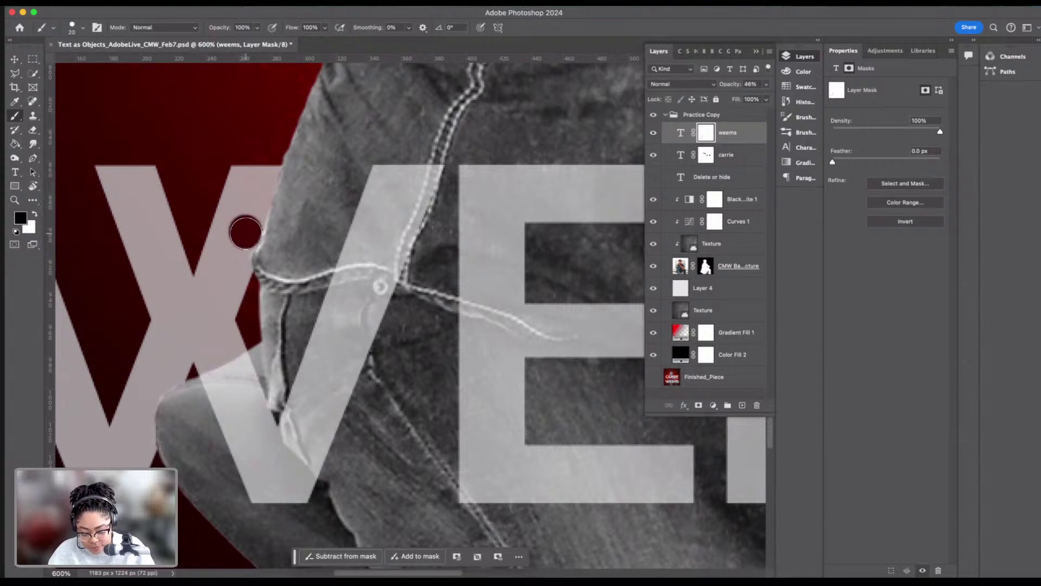
pyautogui.press('x')
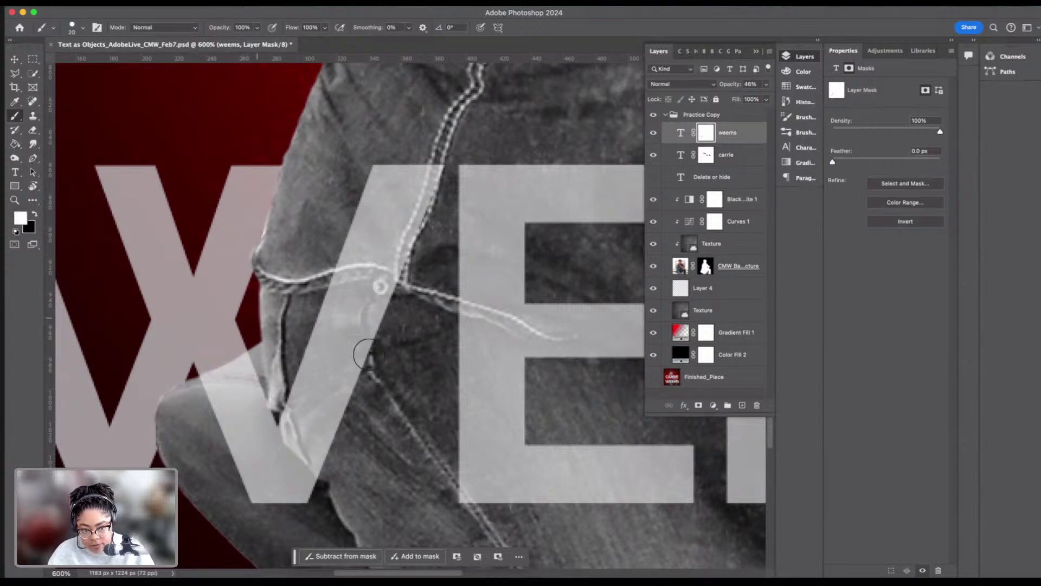
# Step: Select the hand over the M on the CMW Backup Picture layer with the Quick Selection tool
pyautogui.hscroll(2, 379, 351)
pyautogui.hscroll(15, 379, 351)
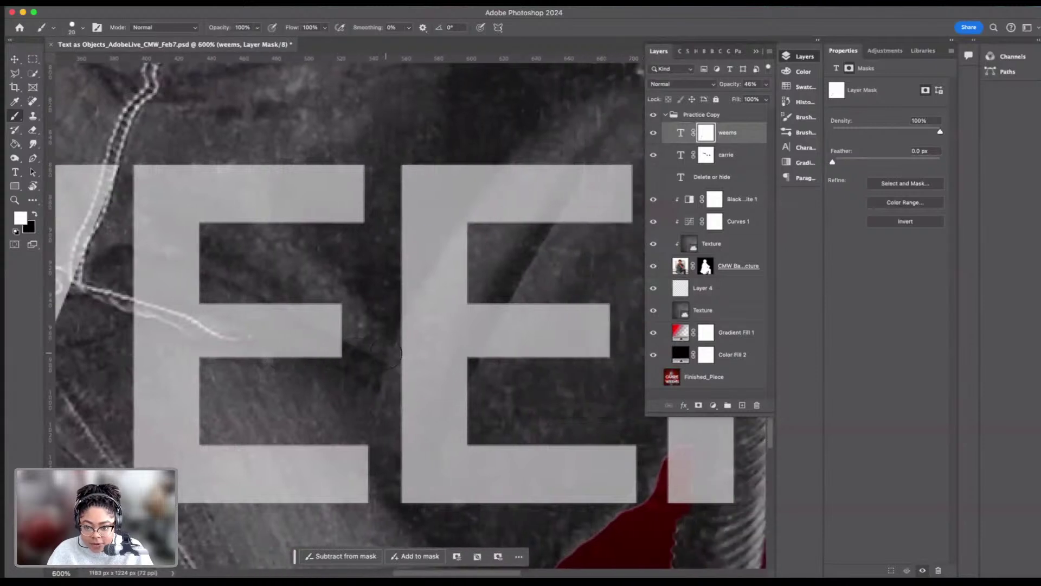
pyautogui.hscroll(3, 387, 353)
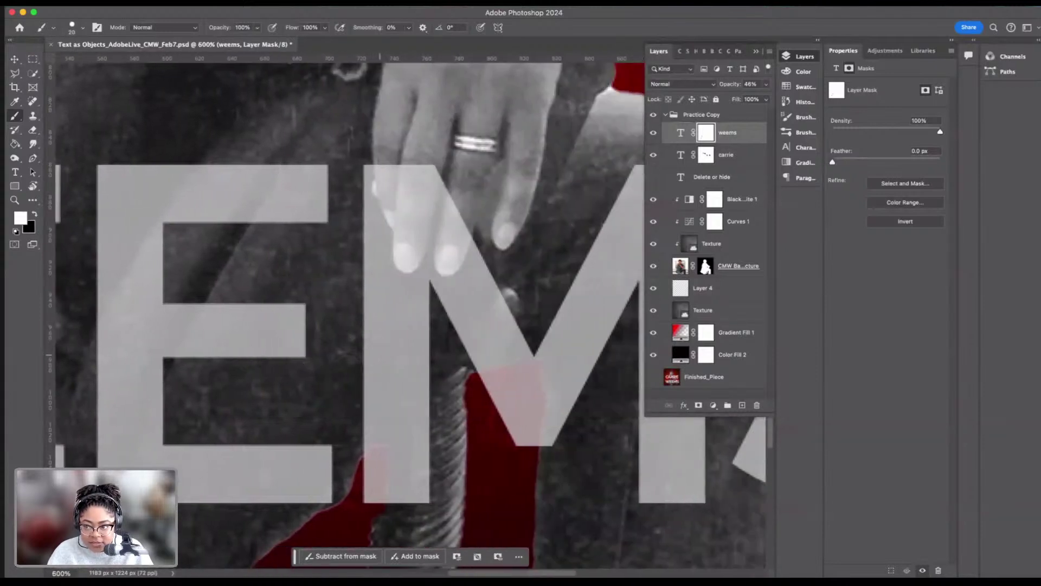
pyautogui.hscroll(3, 347, 377)
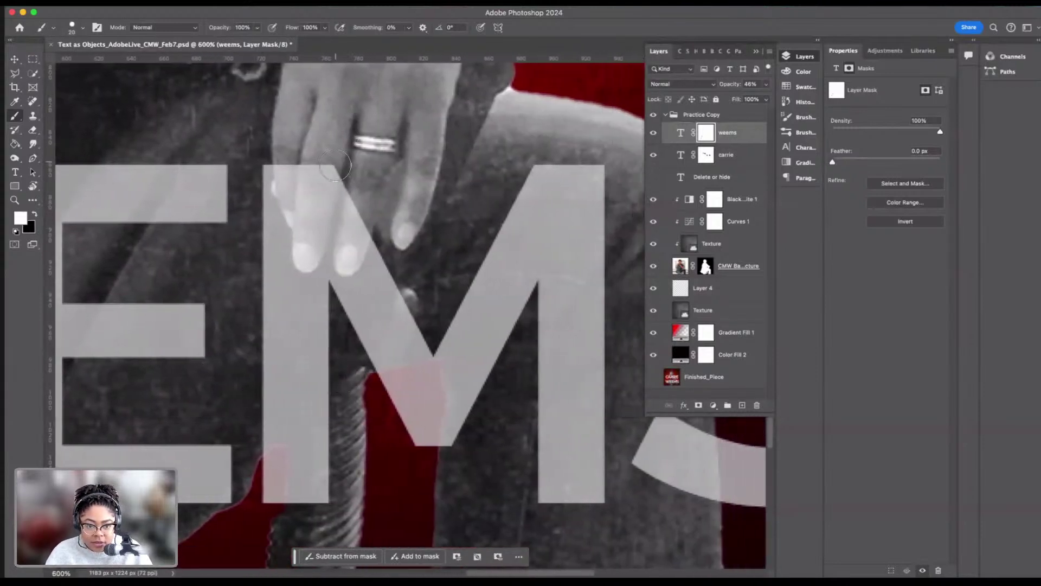
pyautogui.click(680, 269)
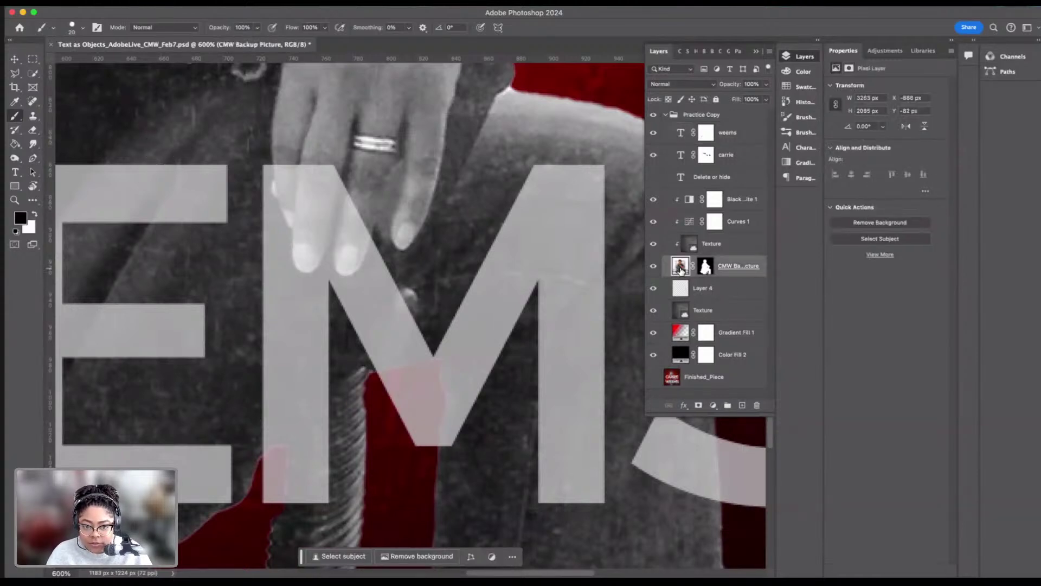
pyautogui.click(35, 74)
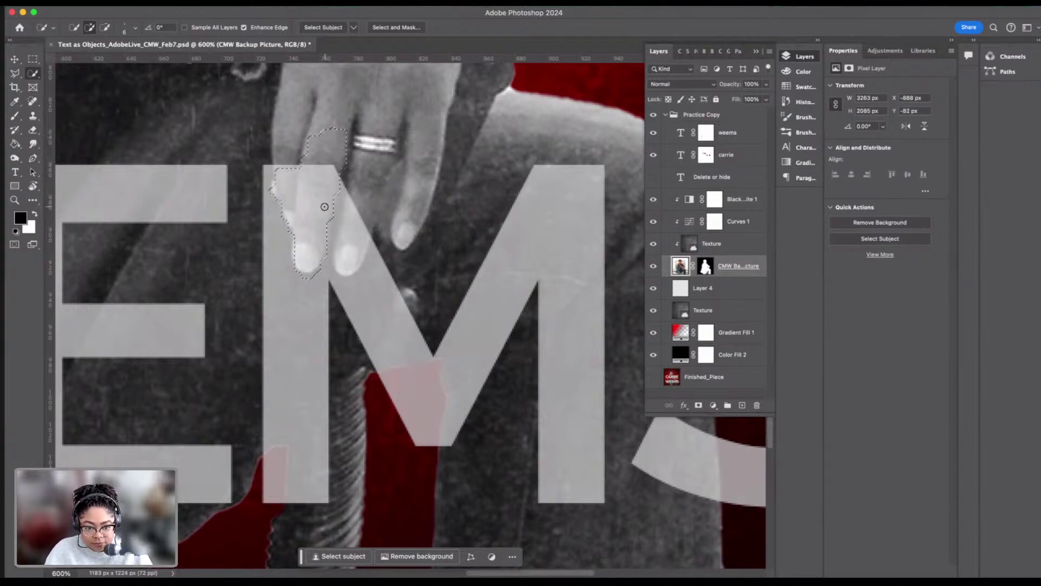
pyautogui.moveTo(325, 204); pyautogui.dragTo(364, 207)
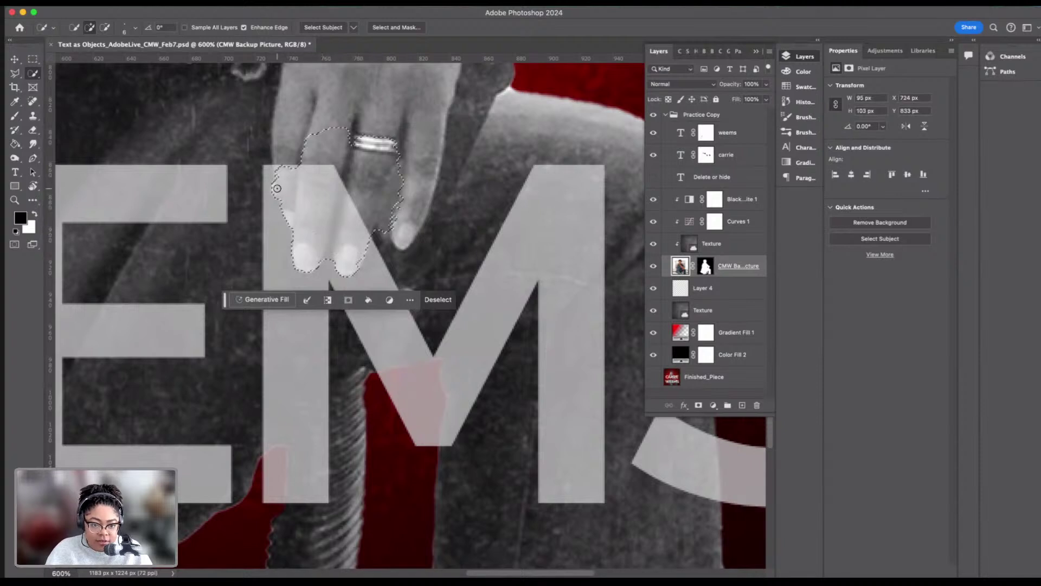
pyautogui.moveTo(280, 177); pyautogui.dragTo(279, 157)
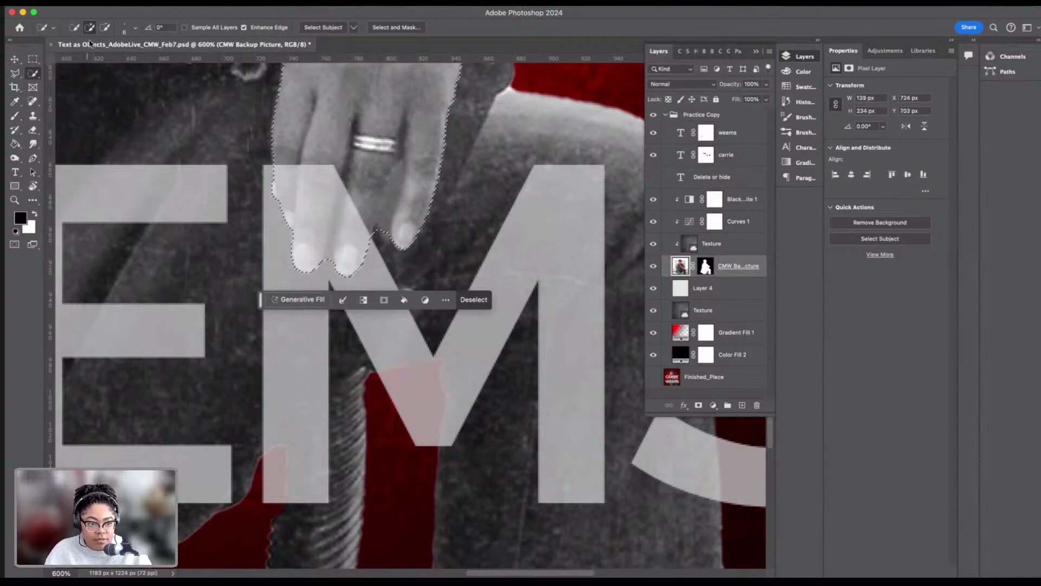
# Step: Reduce the Quick Selection brush to 4 px and subtract the gap between the two longest fingers from the hand selection
pyautogui.click(130, 28)
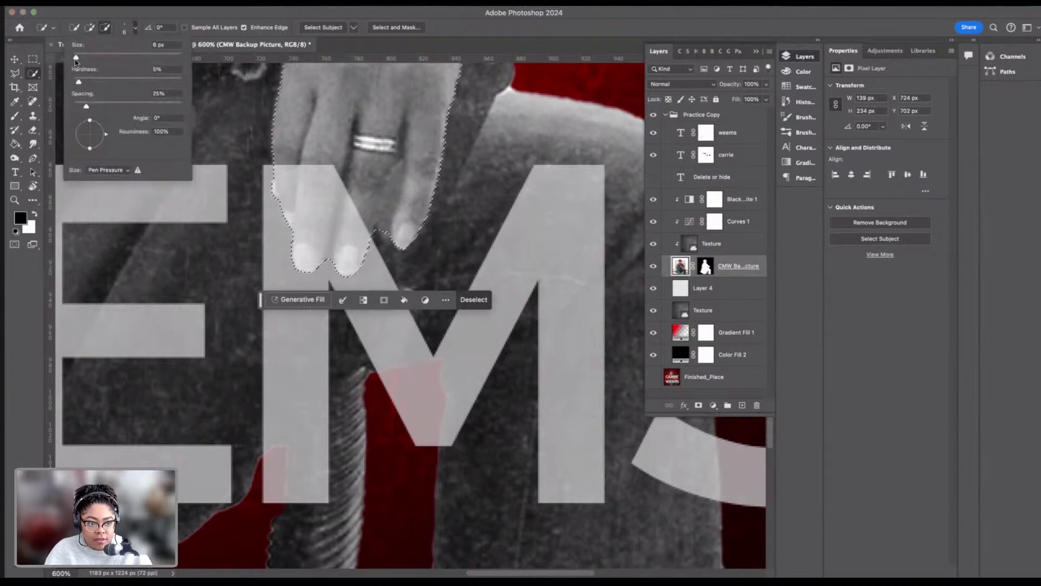
pyautogui.moveTo(75, 58); pyautogui.dragTo(75, 57)
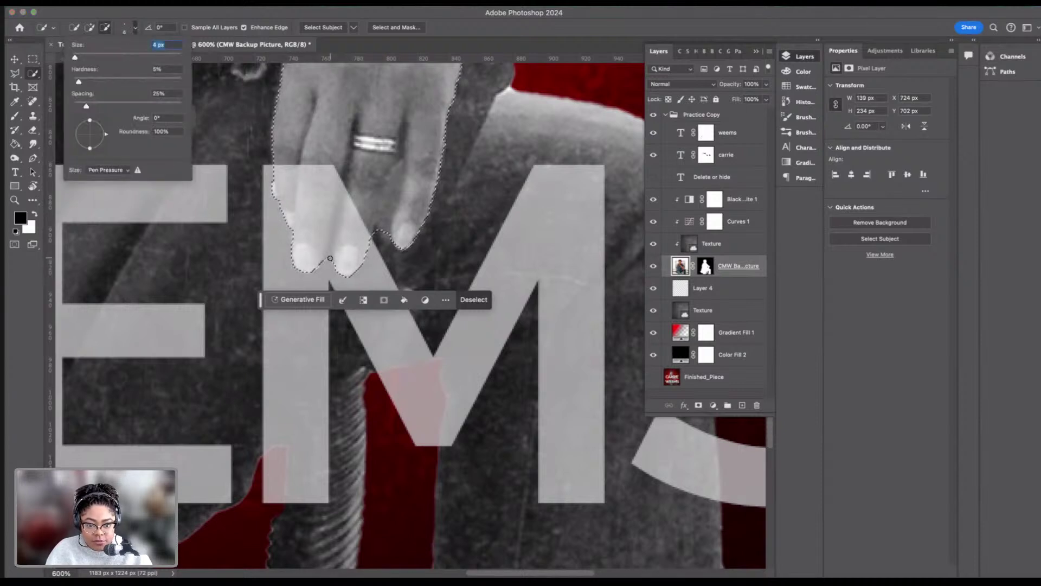
pyautogui.moveTo(335, 263); pyautogui.dragTo(342, 178)
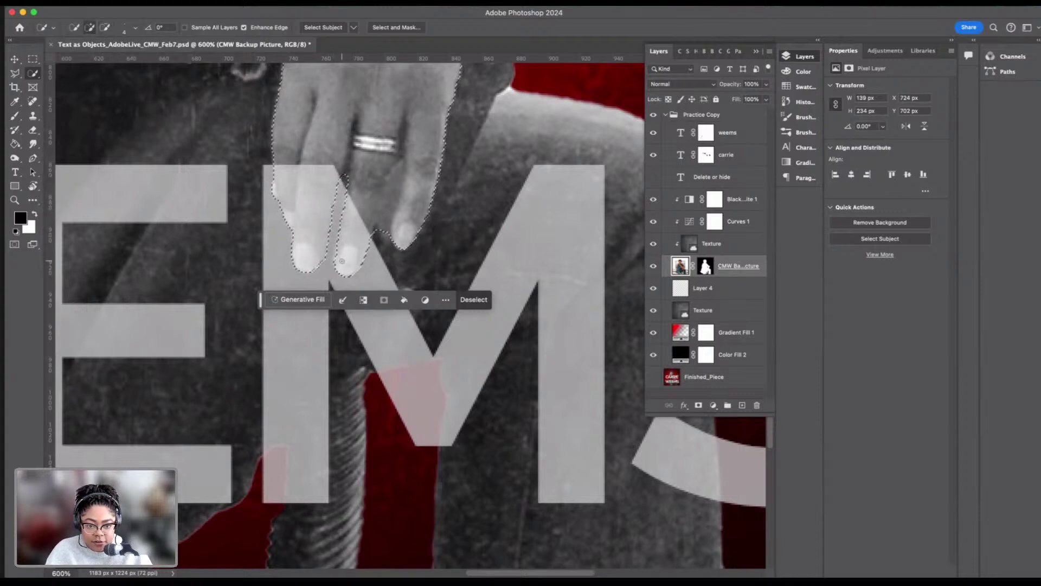
pyautogui.moveTo(341, 245); pyautogui.dragTo(347, 214)
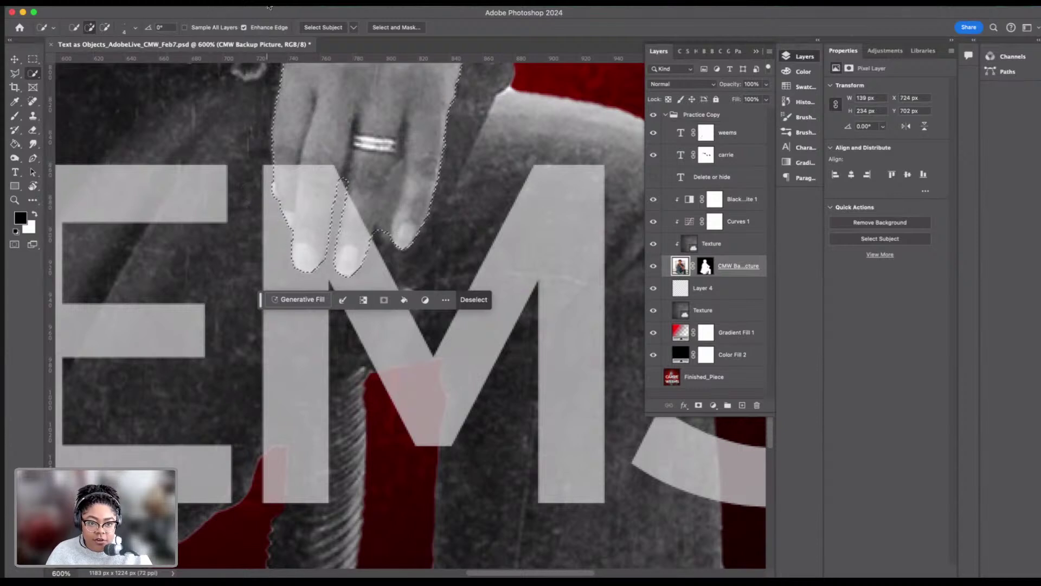
# Step: Invert the hand selection on the photo layer
pyautogui.click(288, 4)
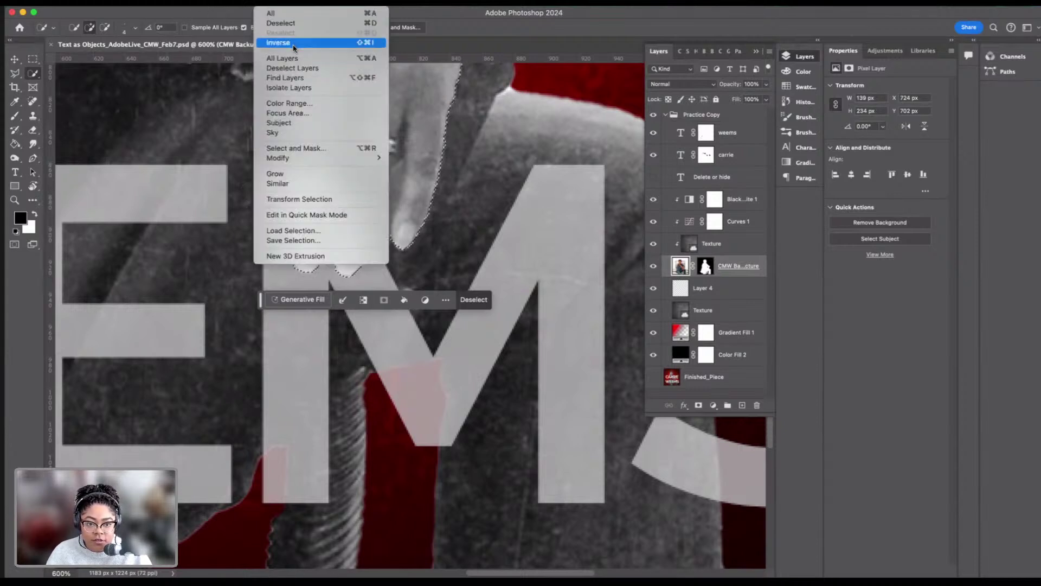
pyautogui.click(515, 35)
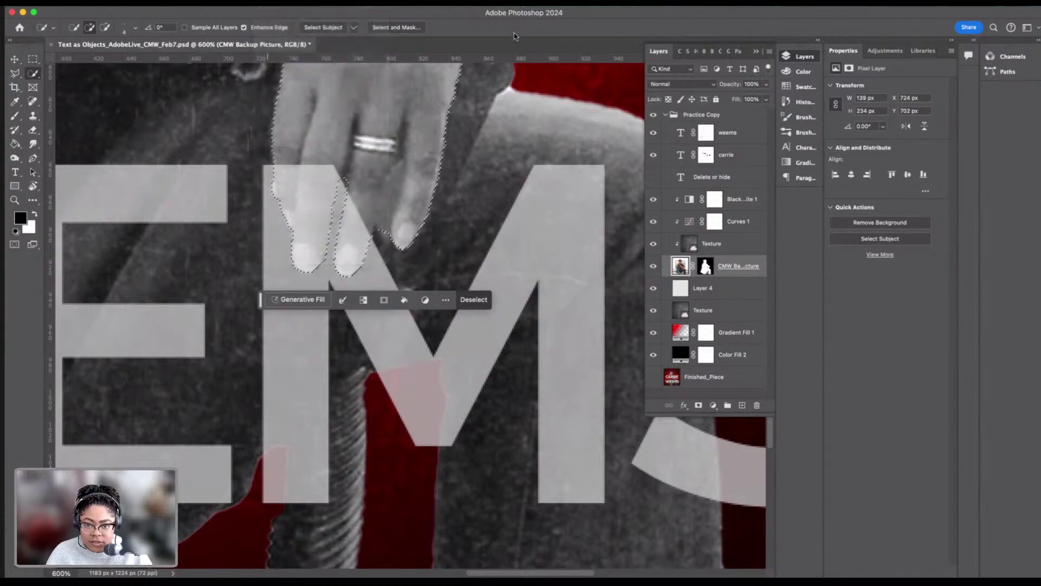
pyautogui.click(274, 6)
pyautogui.click(287, 41)
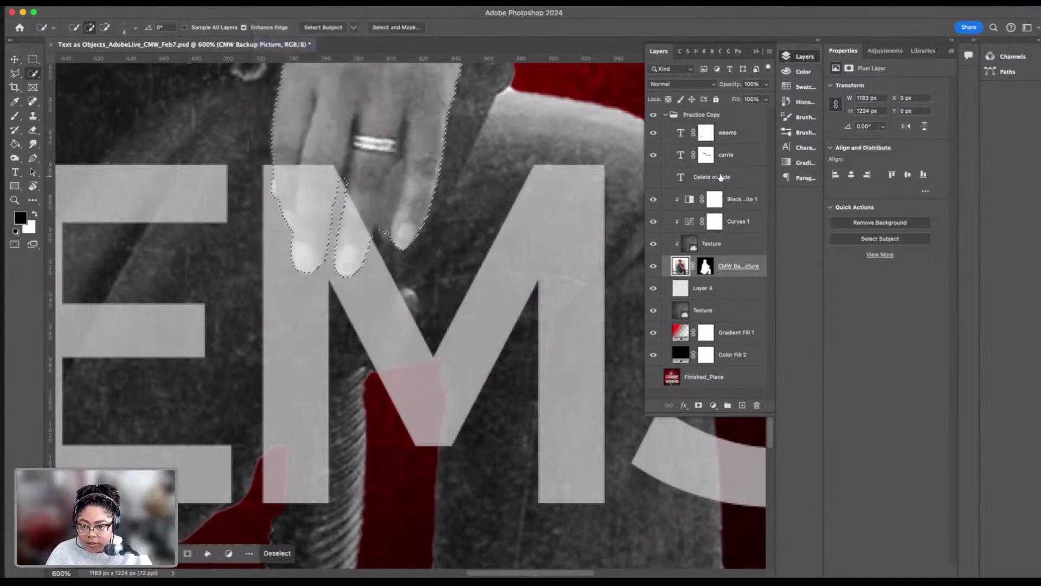
# Step: Target the weems layer mask with the Brush tool and invert the selection back to the hand
pyautogui.click(705, 136)
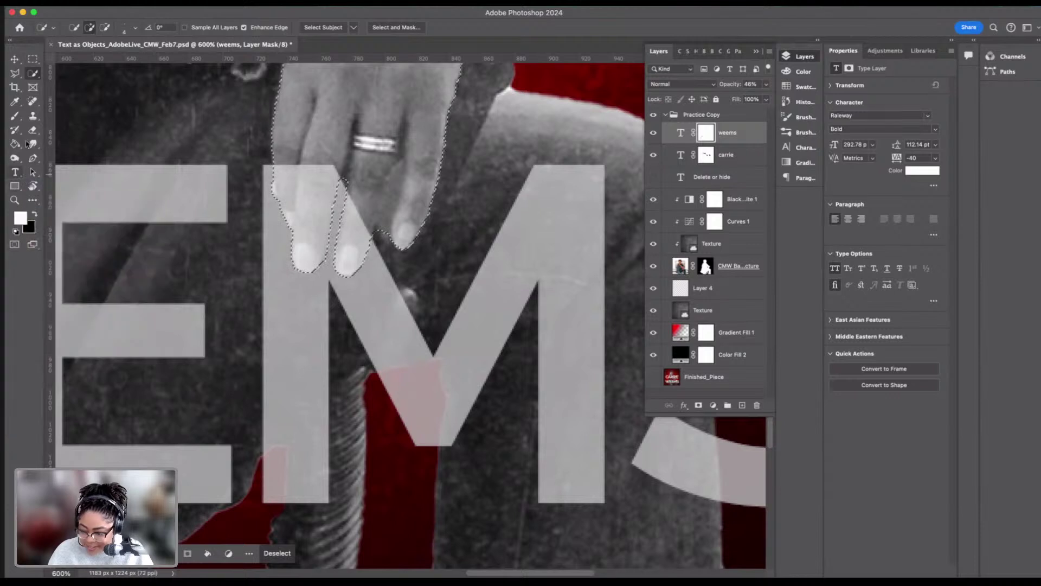
pyautogui.click(15, 116)
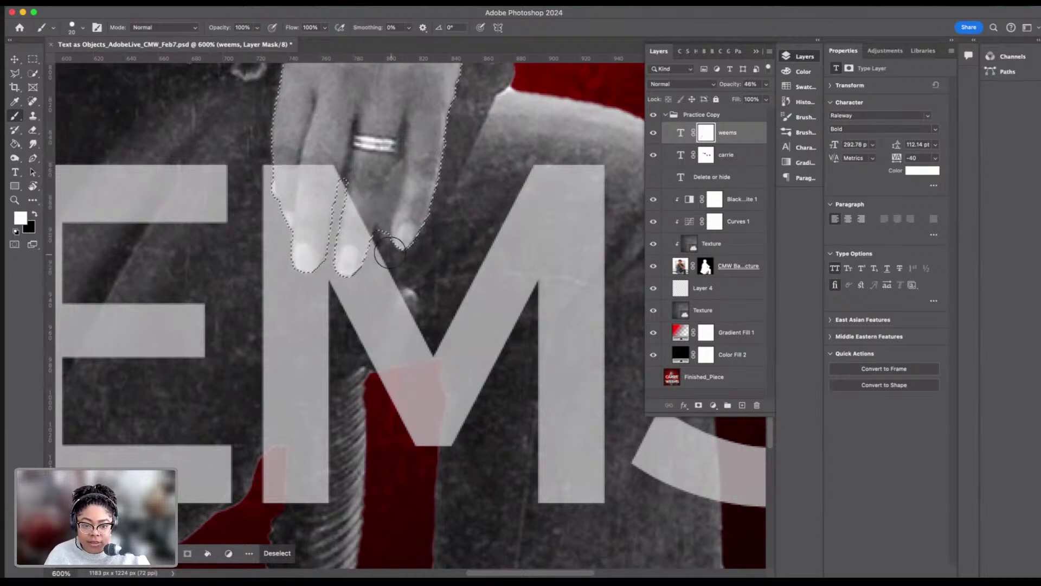
pyautogui.click(287, 7)
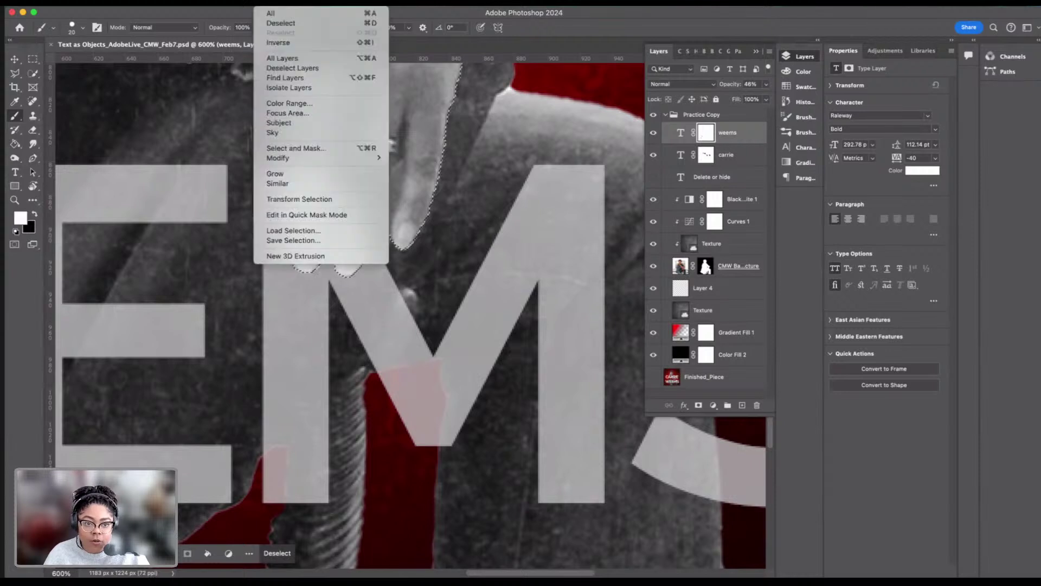
pyautogui.click(282, 46)
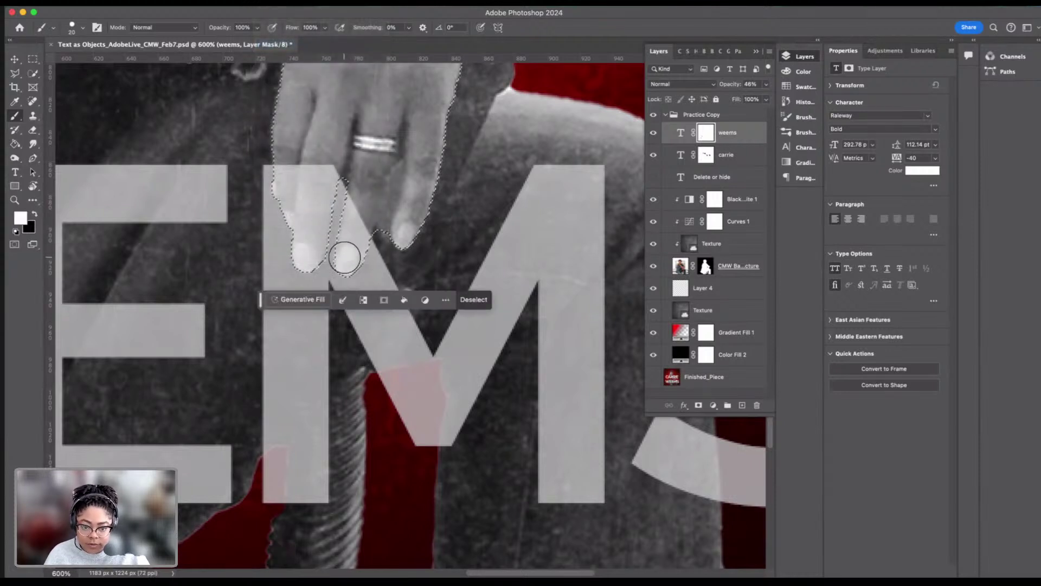
# Step: Paint black on the weems layer mask inside the hand selection to hide the M over the fingers, and deselect
pyautogui.click(705, 133)
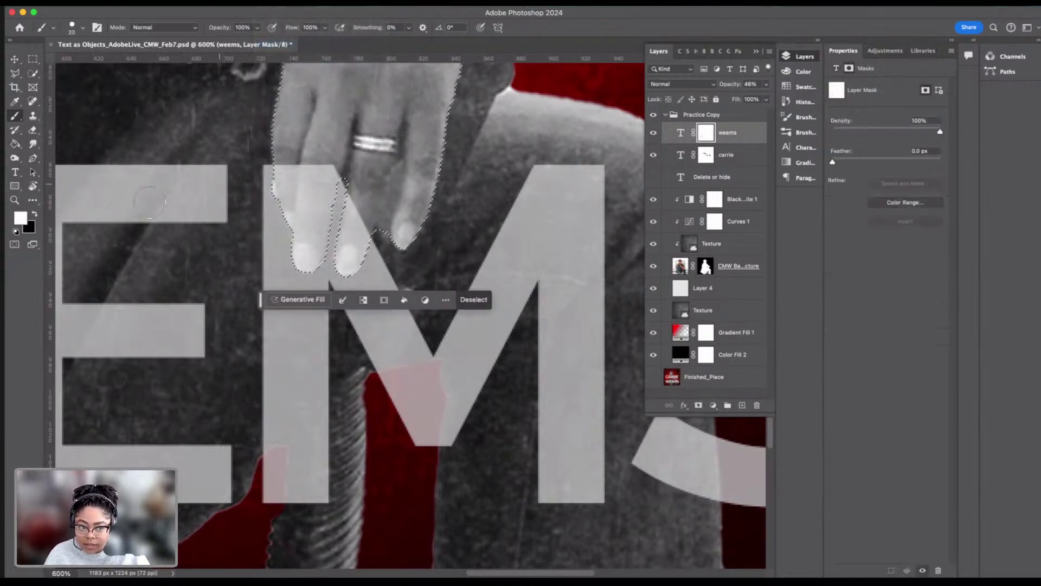
pyautogui.press('x')
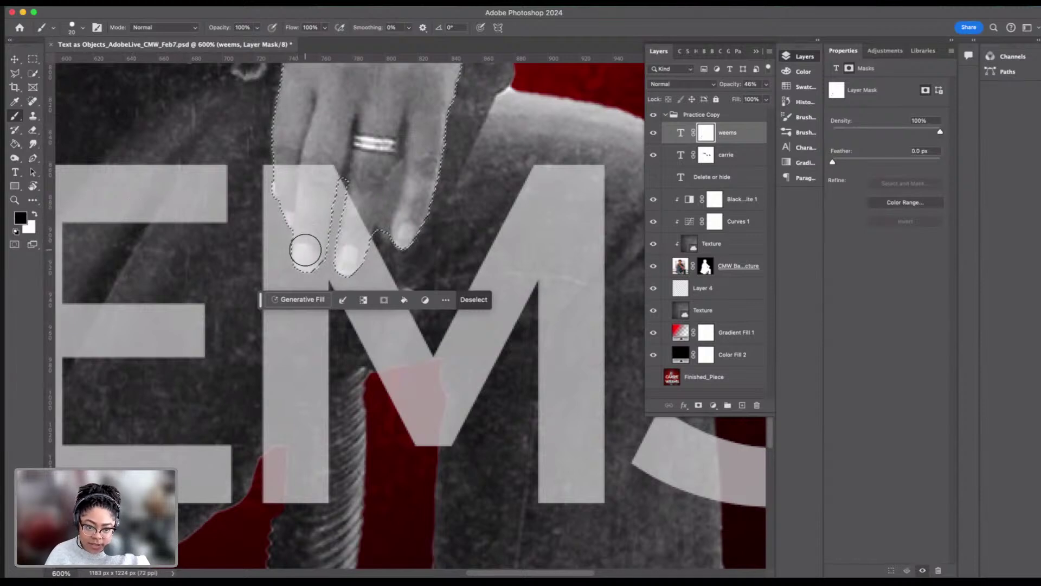
pyautogui.moveTo(307, 258)
pyautogui.mouseDown()
pyautogui.moveTo(312, 209)
pyautogui.moveTo(287, 184)
pyautogui.mouseUp()
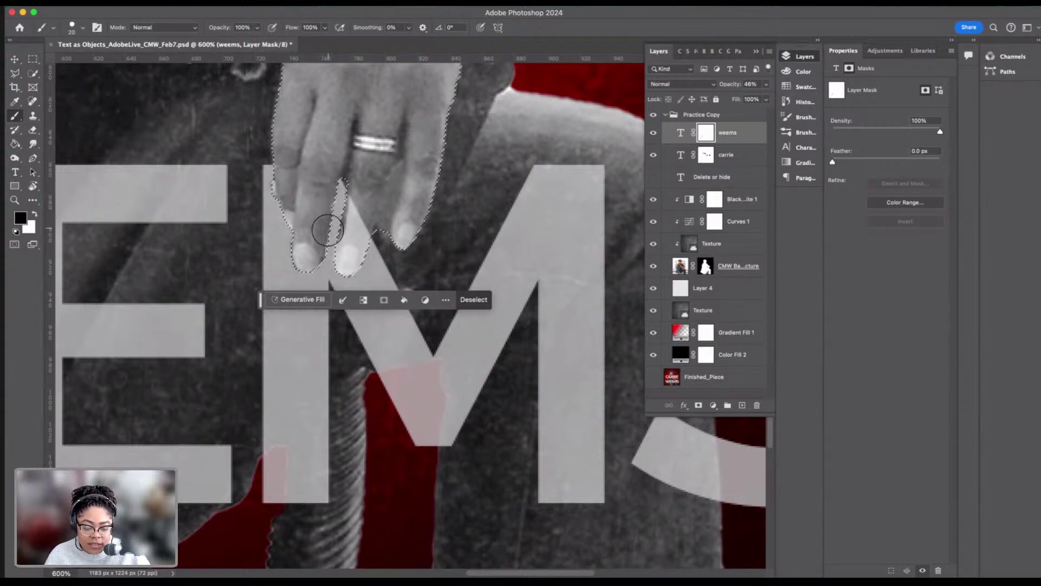
pyautogui.moveTo(347, 257)
pyautogui.mouseDown()
pyautogui.moveTo(344, 213)
pyautogui.moveTo(357, 229)
pyautogui.moveTo(344, 252)
pyautogui.moveTo(351, 221)
pyautogui.moveTo(303, 200)
pyautogui.moveTo(302, 180)
pyautogui.moveTo(307, 242)
pyautogui.moveTo(349, 190)
pyautogui.moveTo(344, 241)
pyautogui.moveTo(367, 208)
pyautogui.moveTo(355, 227)
pyautogui.moveTo(355, 205)
pyautogui.moveTo(305, 201)
pyautogui.moveTo(293, 189)
pyautogui.mouseUp()
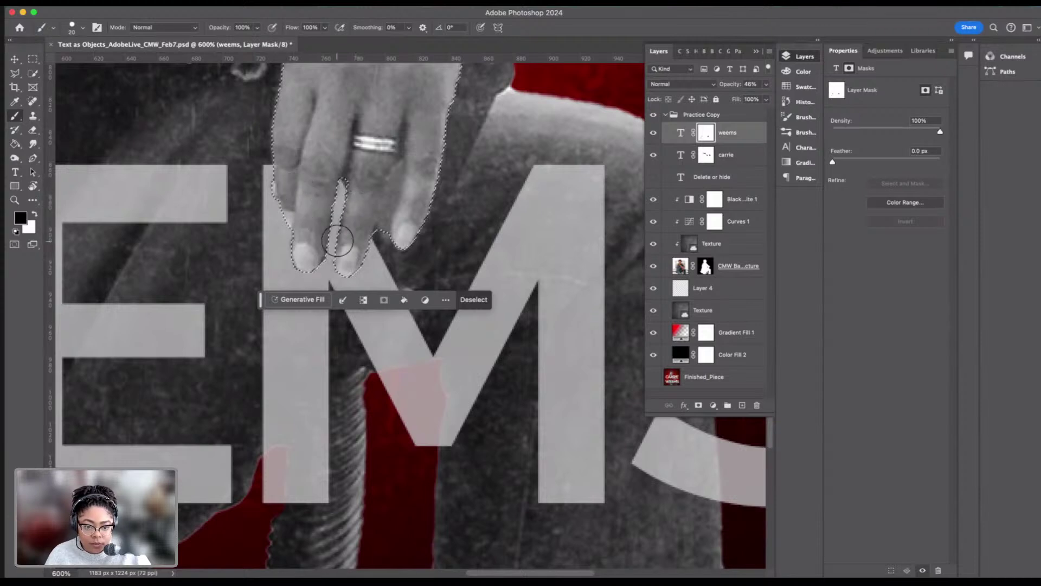
pyautogui.press('super+d')
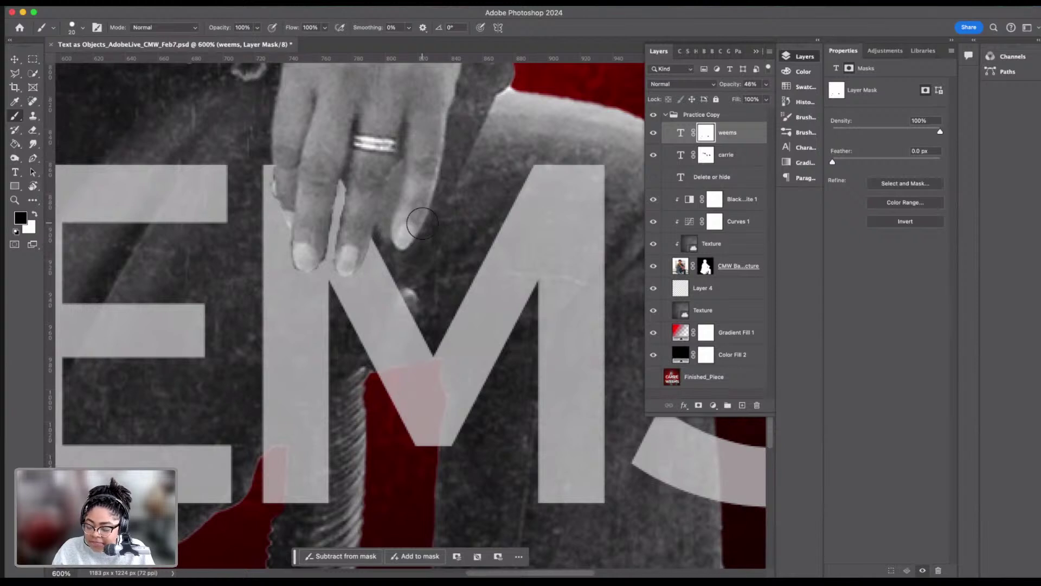
# Step: Add a new text layer reading MAE between CARRIE and WEEMS with the Type tool
pyautogui.scroll(-6, 422, 223)
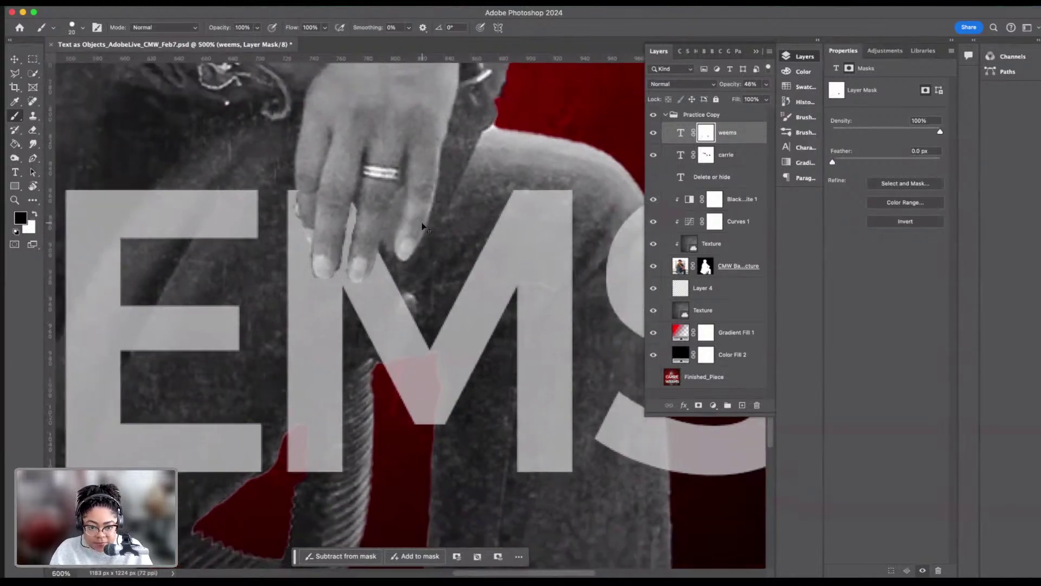
pyautogui.scroll(-4, 423, 223)
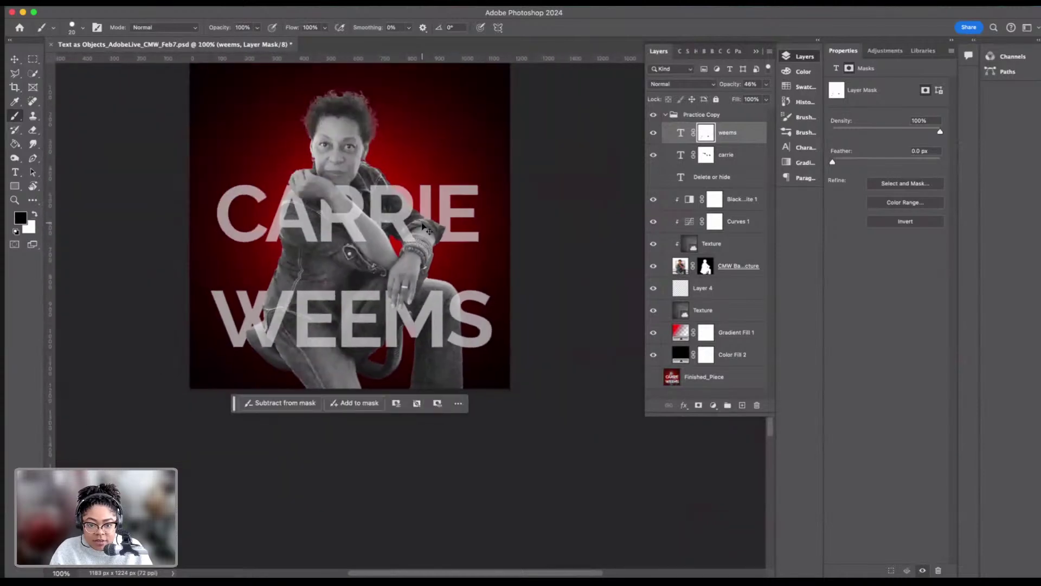
pyautogui.scroll(2, 422, 224)
pyautogui.scroll(-2, 423, 224)
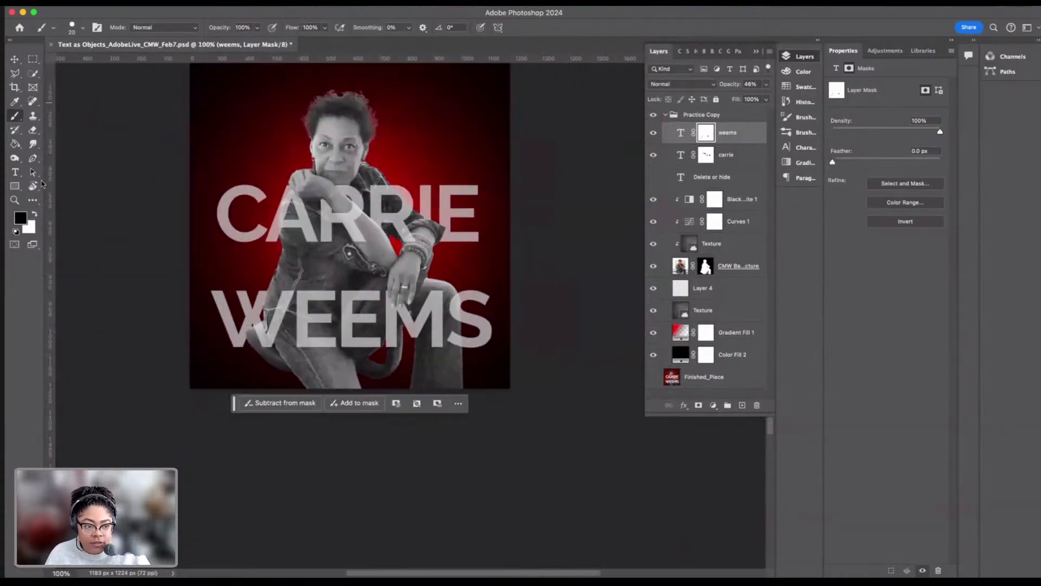
pyautogui.click(16, 172)
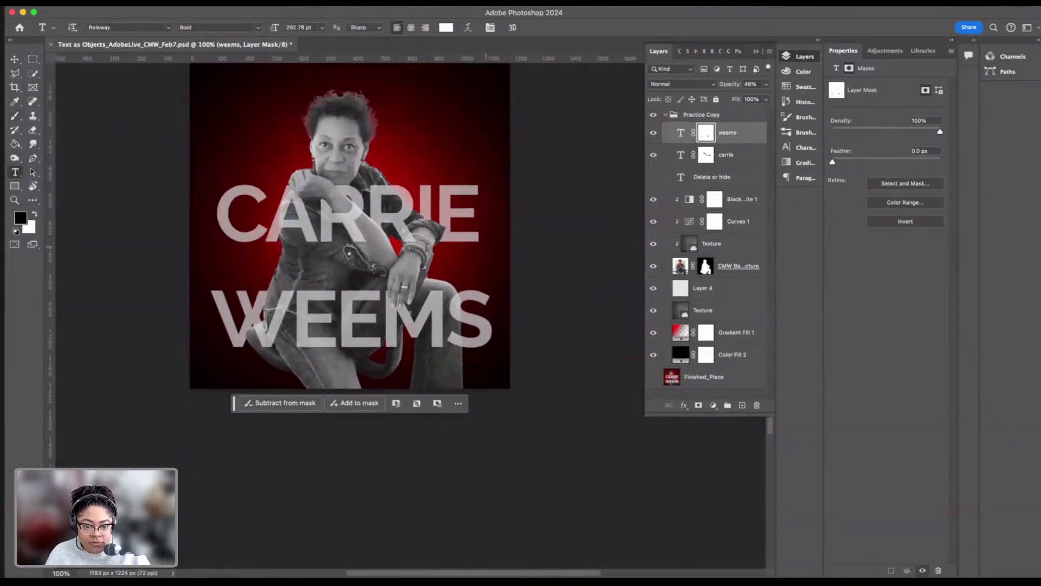
pyautogui.click(312, 247)
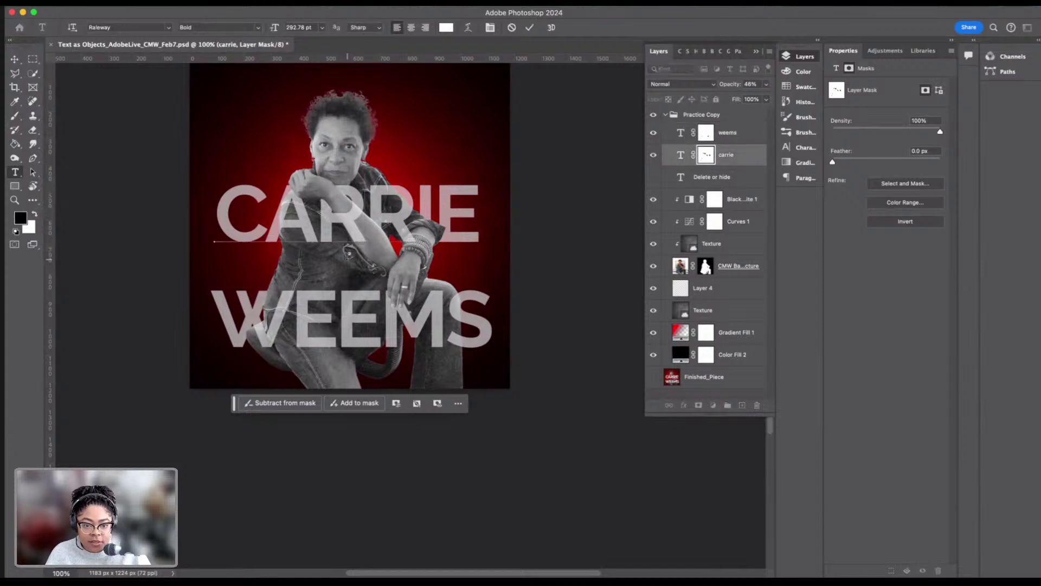
pyautogui.click(531, 26)
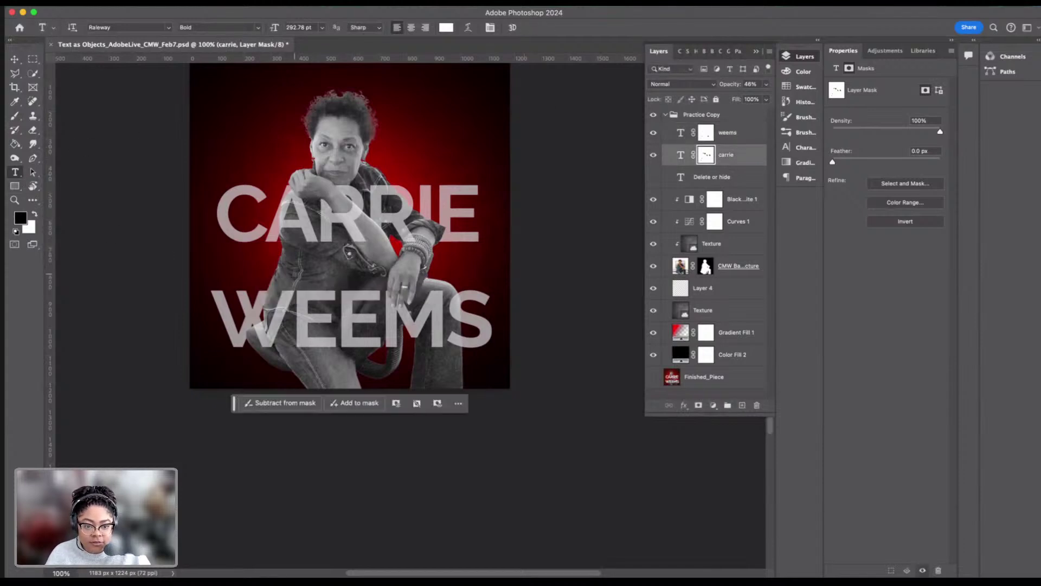
pyautogui.click(295, 273)
pyautogui.write('MAE')
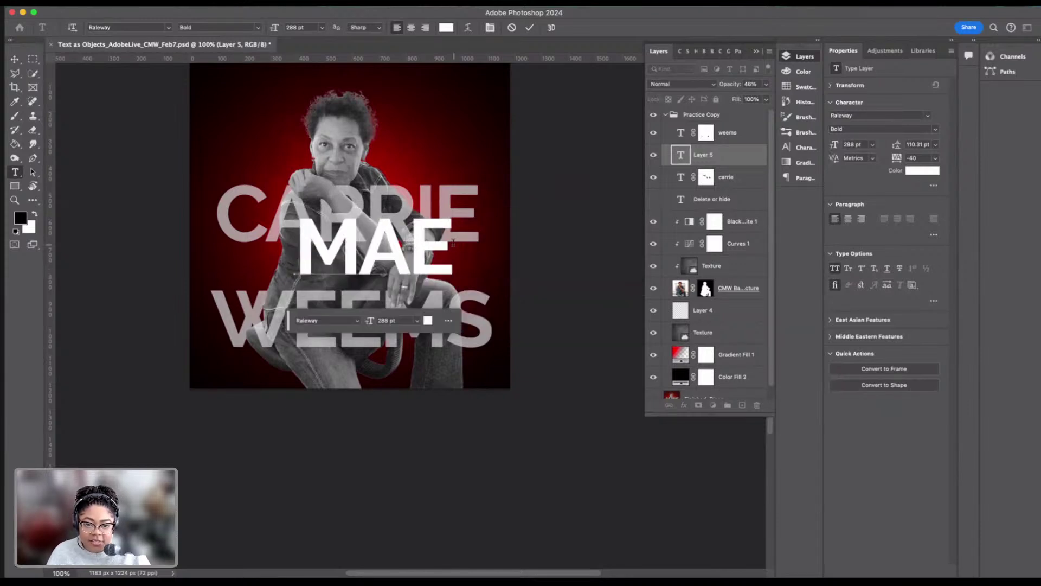
# Step: Change the font of the whole MAE text to Renata
pyautogui.moveTo(453, 242); pyautogui.dragTo(308, 243)
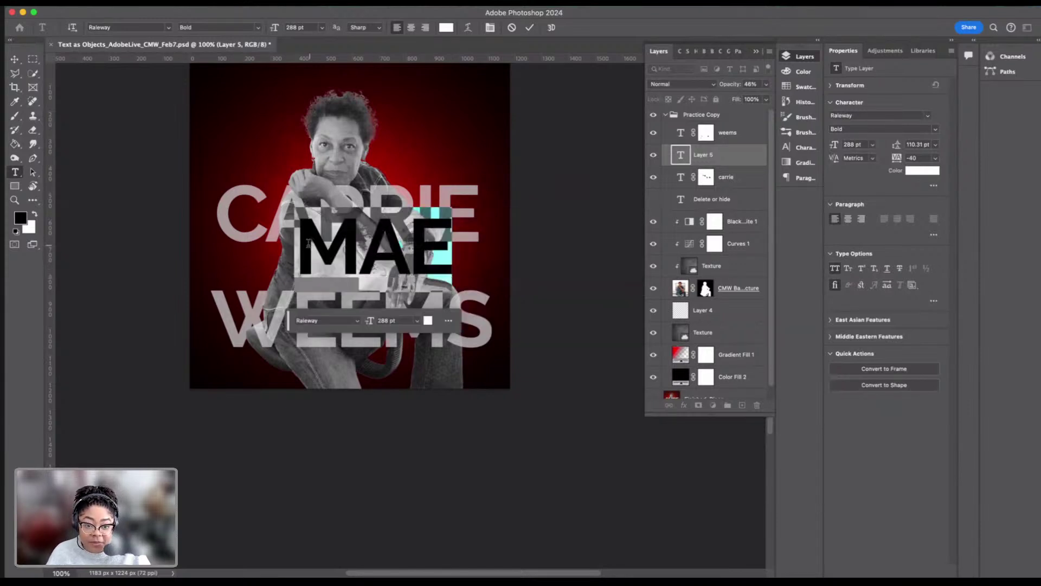
pyautogui.click(163, 29)
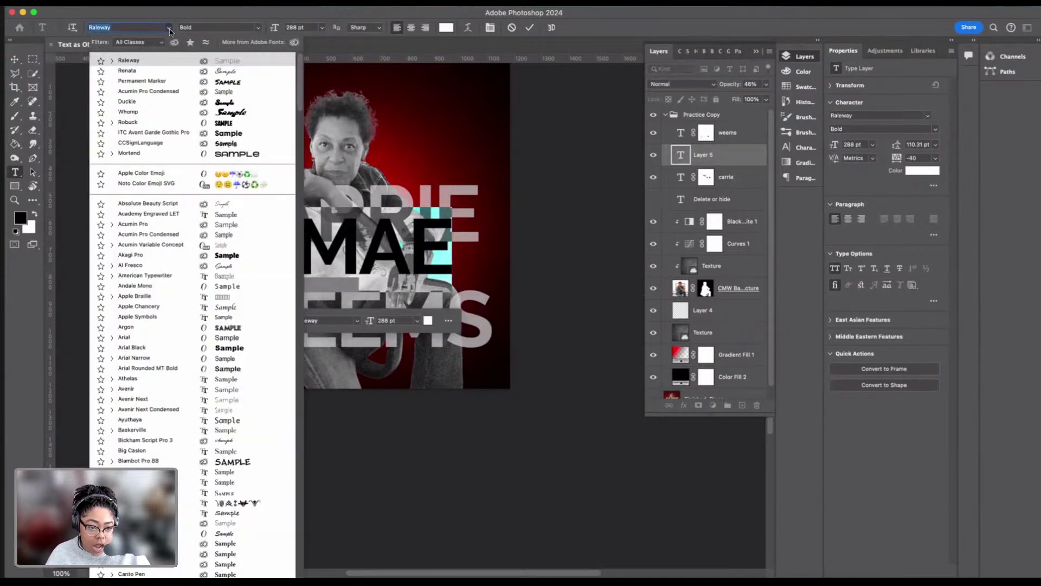
pyautogui.click(162, 69)
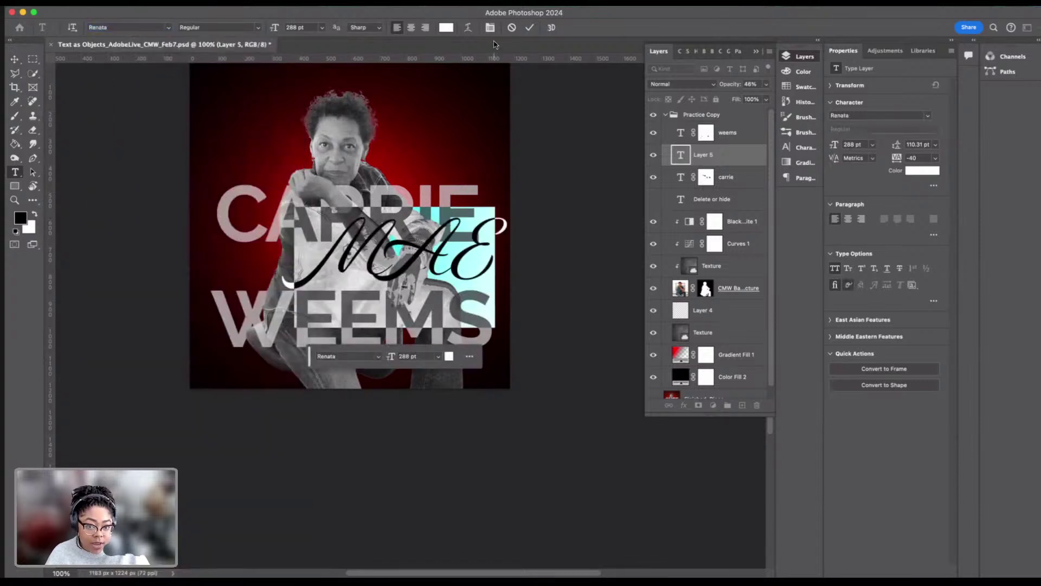
# Step: Retype the last two letters in lowercase with All Caps off so the text reads Mae, and commit it
pyautogui.moveTo(497, 251); pyautogui.dragTo(416, 253)
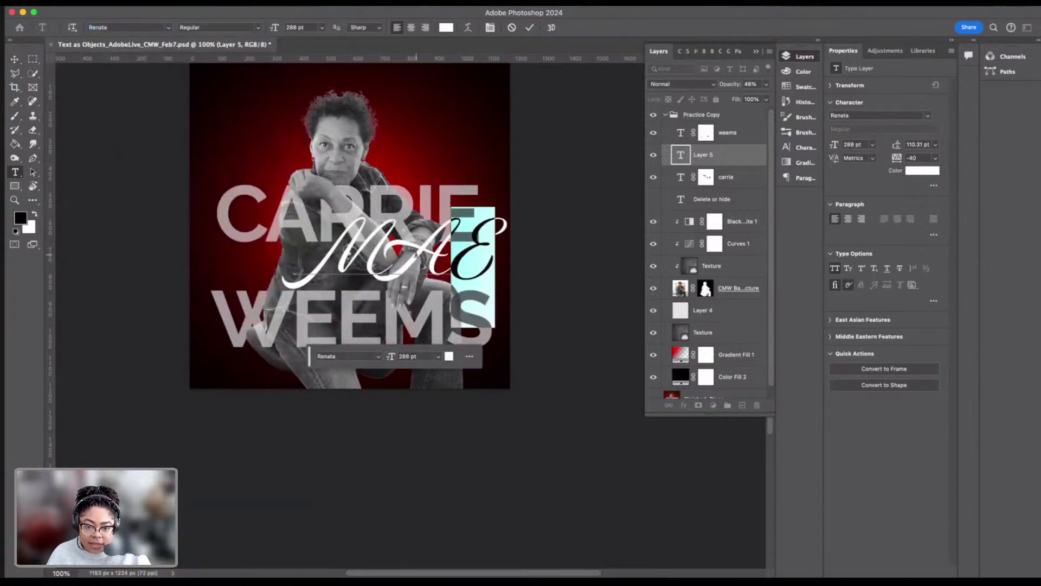
pyautogui.click(478, 258)
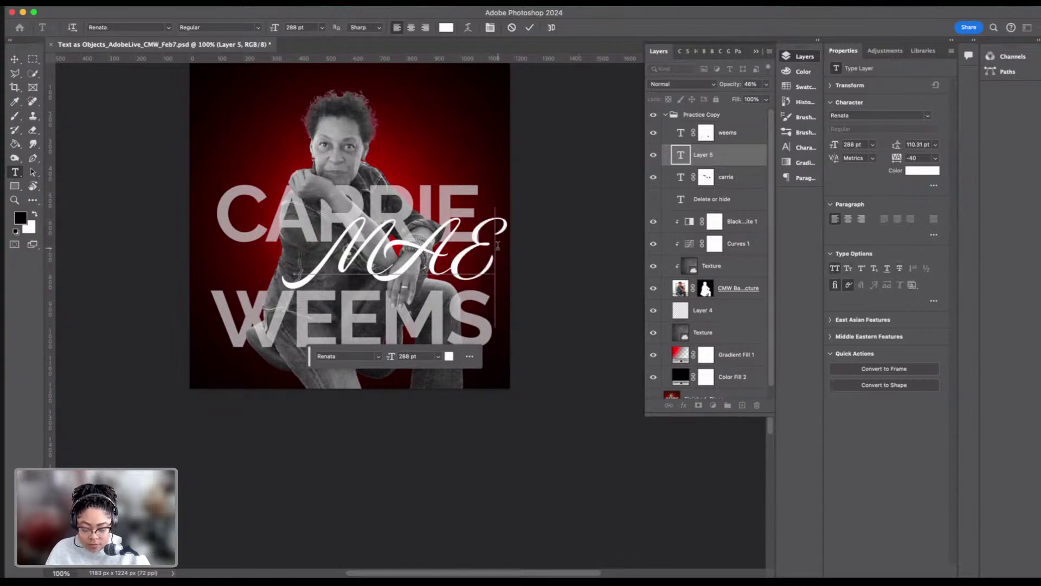
pyautogui.press('BackSpace')
pyautogui.press('BackSpace')
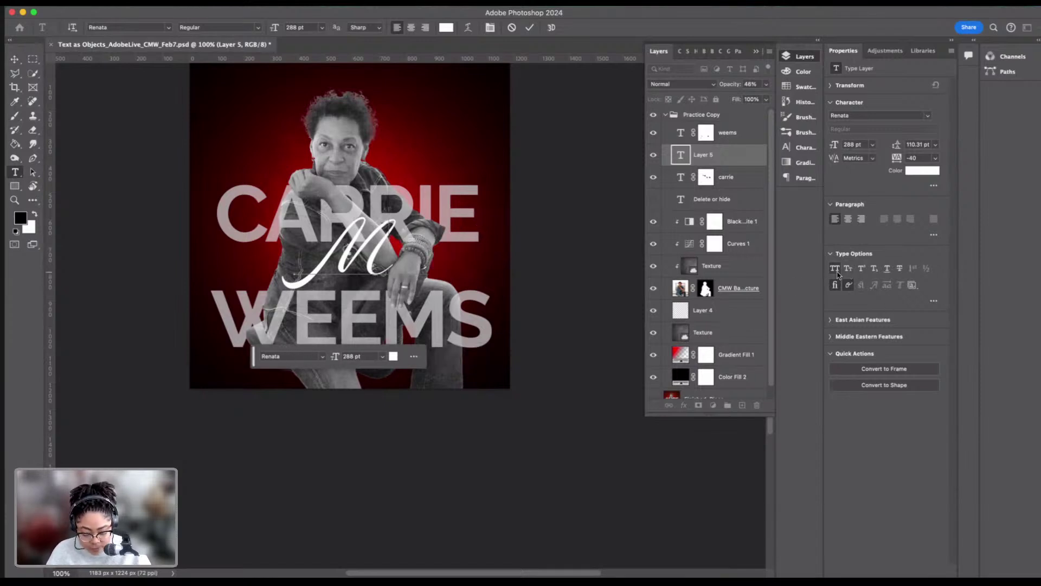
pyautogui.write('s')
pyautogui.press('BackSpace')
pyautogui.write('ae')
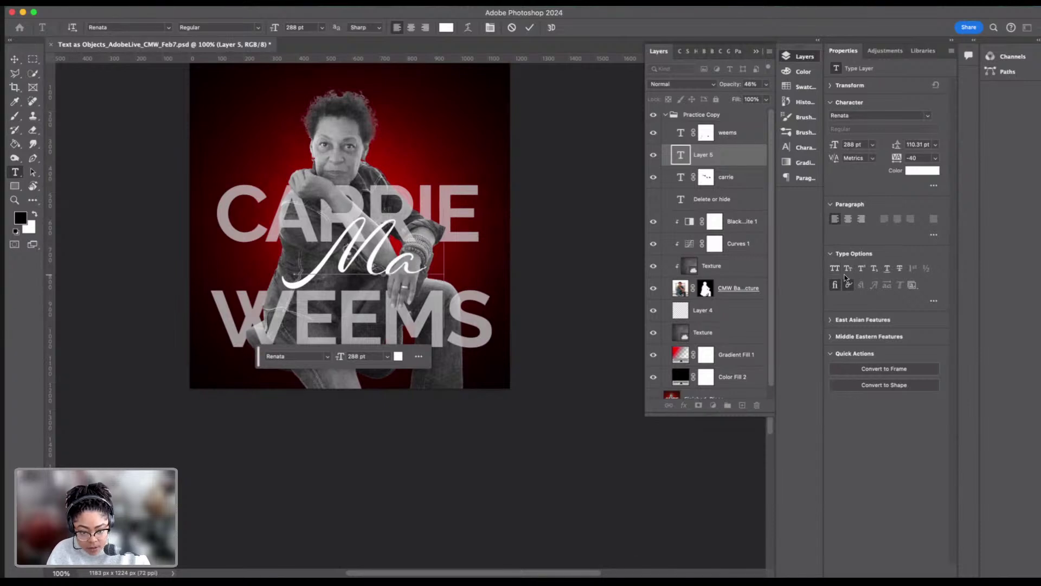
pyautogui.click(529, 27)
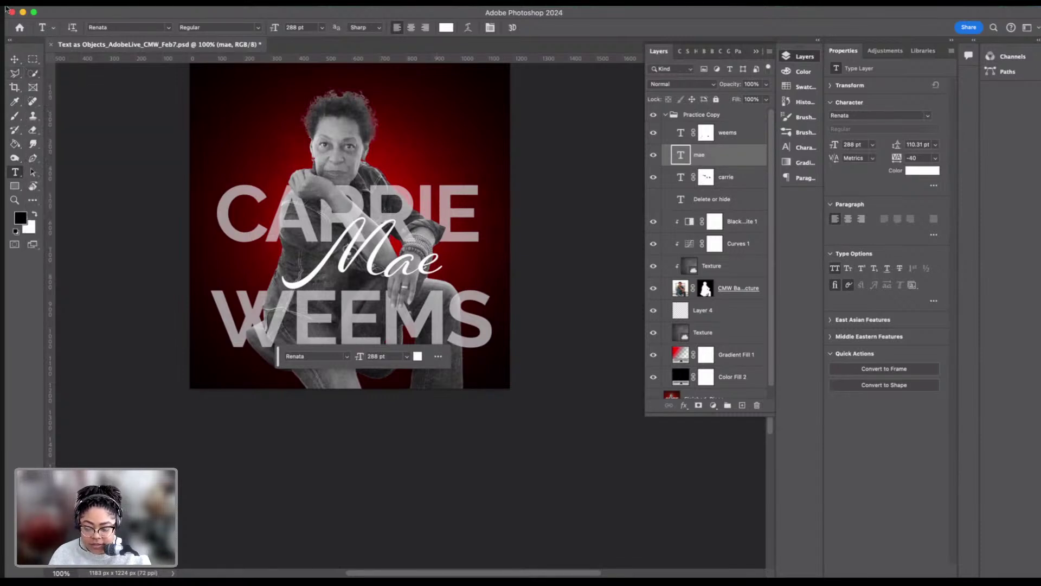
# Step: Enlarge the Mae script to about 161% and position it across the figure between CARRIE and WEEMS
pyautogui.press('v')
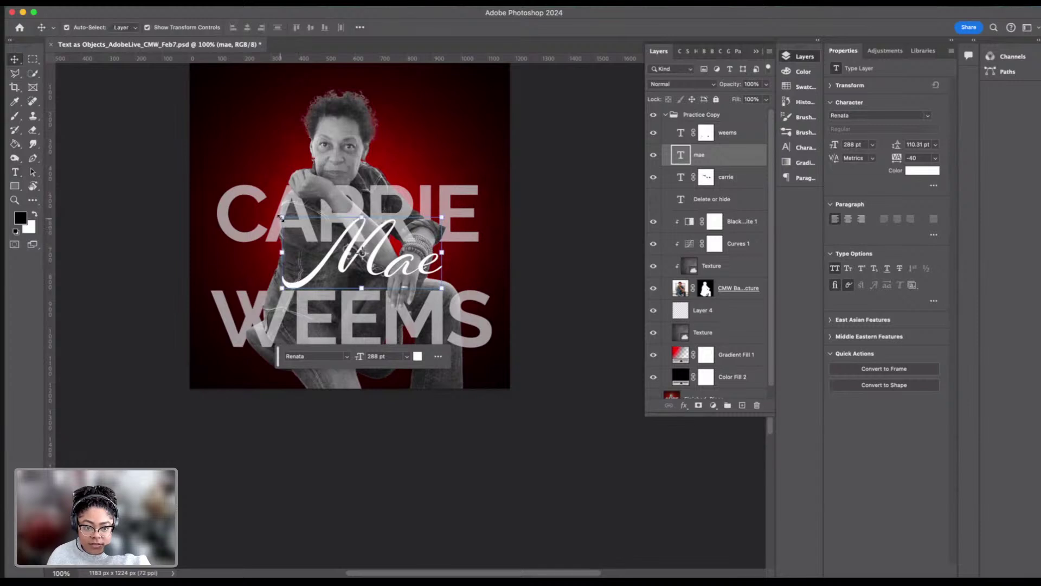
pyautogui.moveTo(280, 217); pyautogui.dragTo(182, 191)
pyautogui.moveTo(409, 263); pyautogui.dragTo(438, 272)
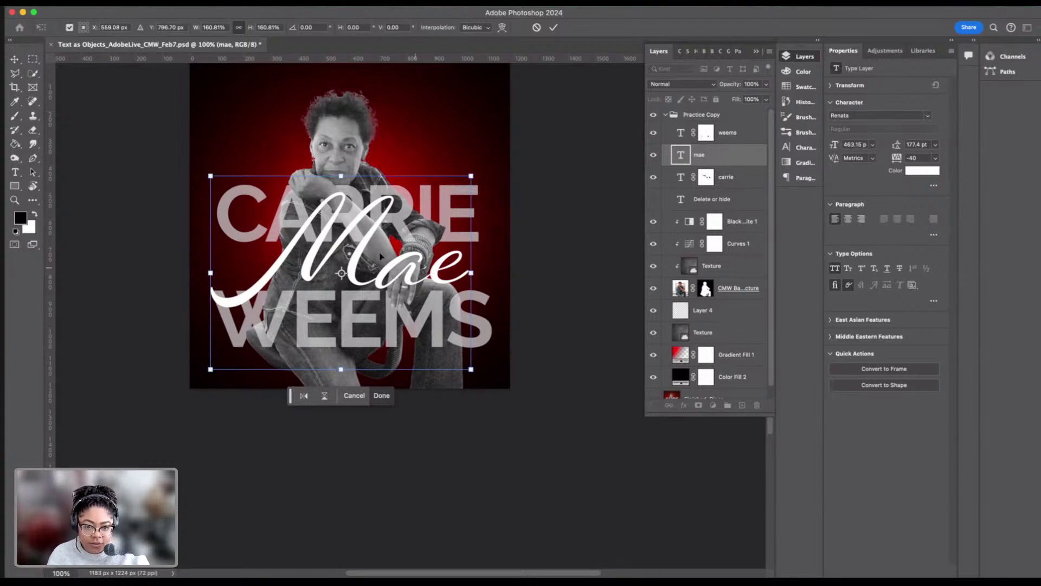
pyautogui.moveTo(361, 247); pyautogui.dragTo(354, 247)
pyautogui.moveTo(355, 247); pyautogui.dragTo(352, 249)
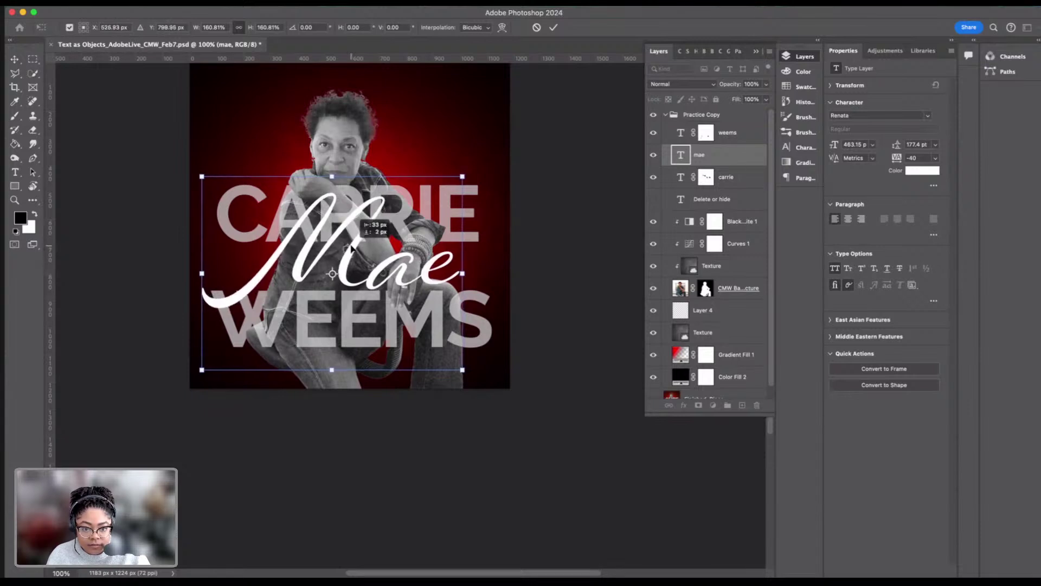
pyautogui.moveTo(351, 248); pyautogui.dragTo(352, 247)
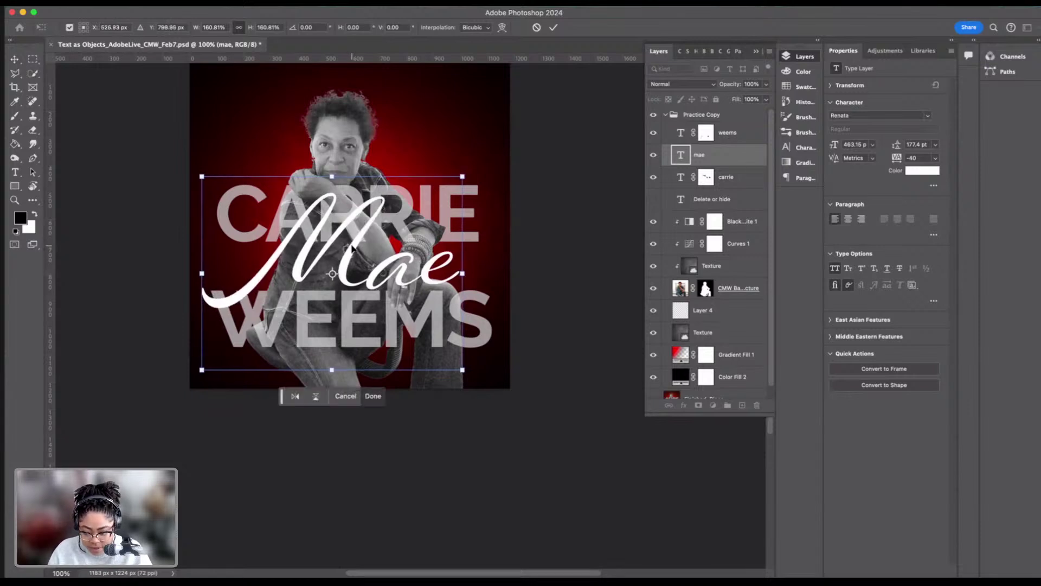
# Step: Check where the enlarged Mae script crosses the arm, hand and jacket, and apply the transform
pyautogui.press('super+plus')
pyautogui.press('super+plus')
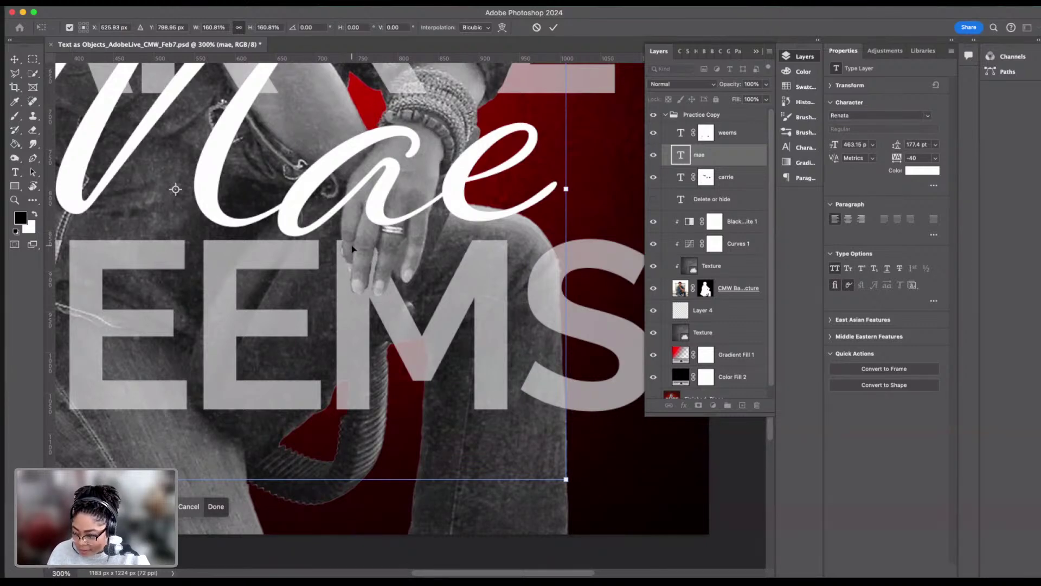
pyautogui.scroll(3, 396, 215)
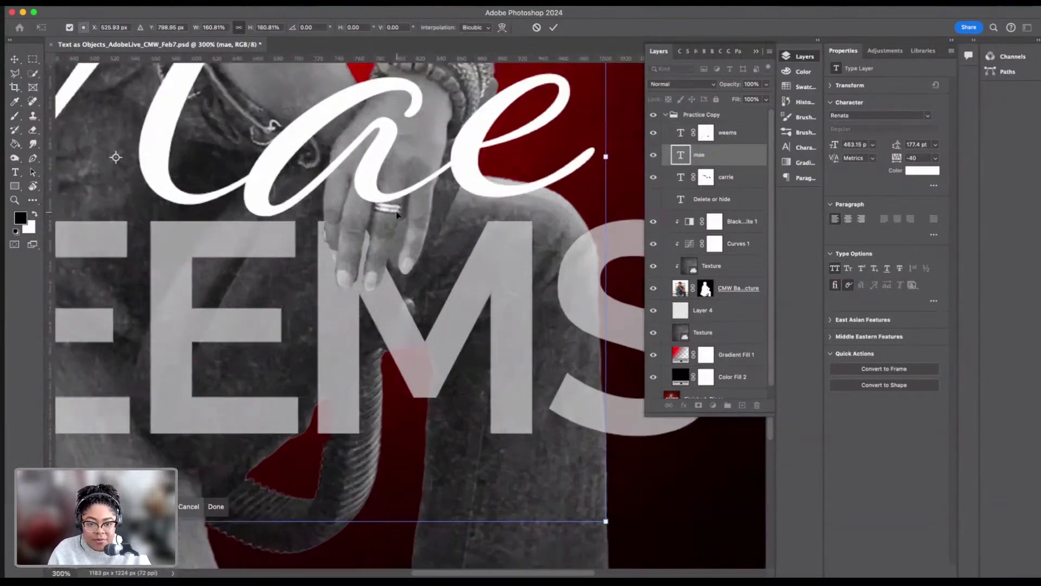
pyautogui.hscroll(-10, 384, 214)
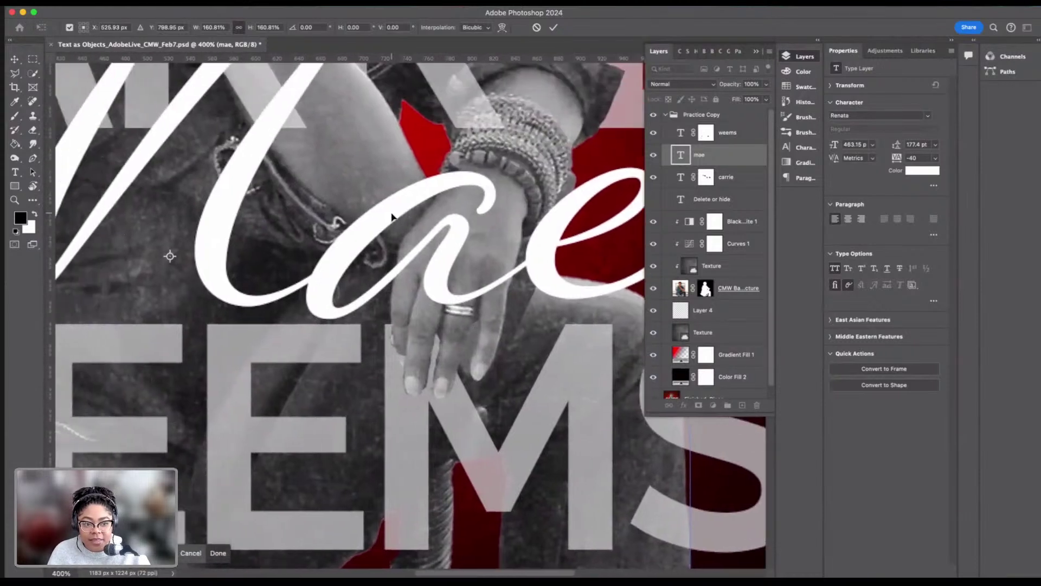
pyautogui.scroll(5, 394, 232)
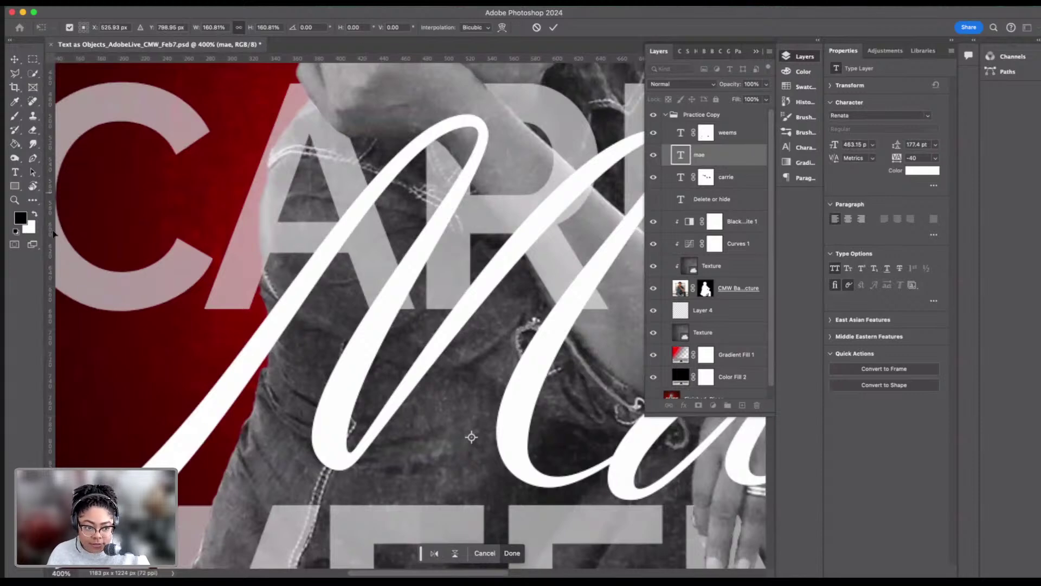
pyautogui.press('super+minus')
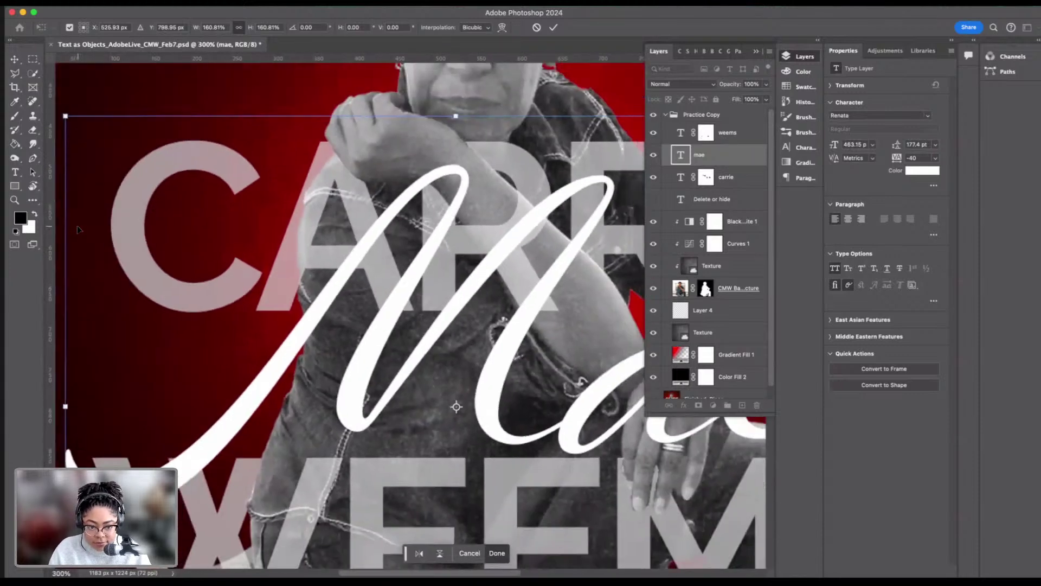
pyautogui.press('super+minus')
pyautogui.hscroll(3, 102, 224)
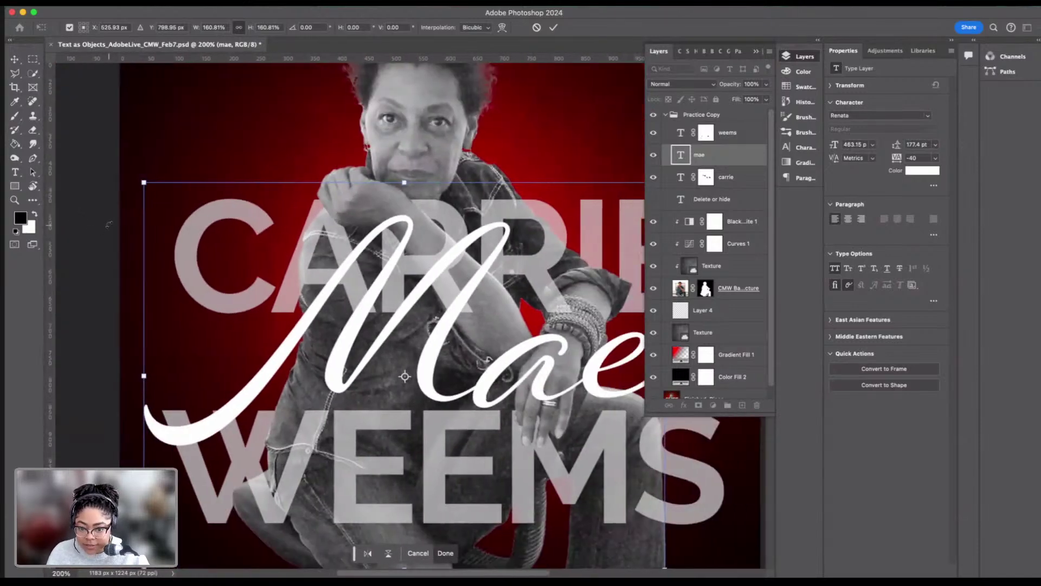
pyautogui.click(552, 28)
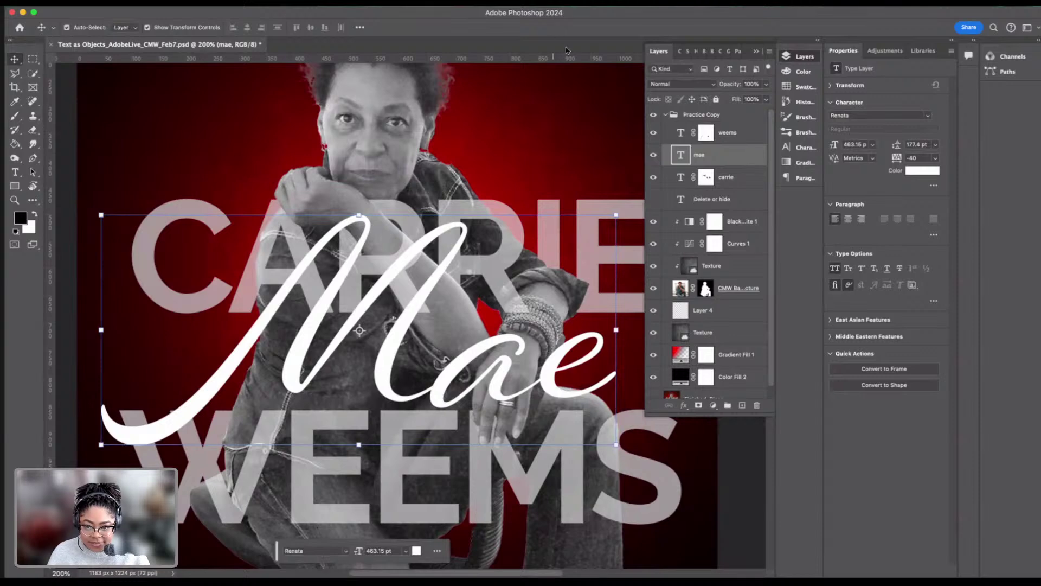
# Step: Set the Mae text color to pure red (ff0000), commit the edit and return to the Move tool
pyautogui.doubleClick(682, 155)
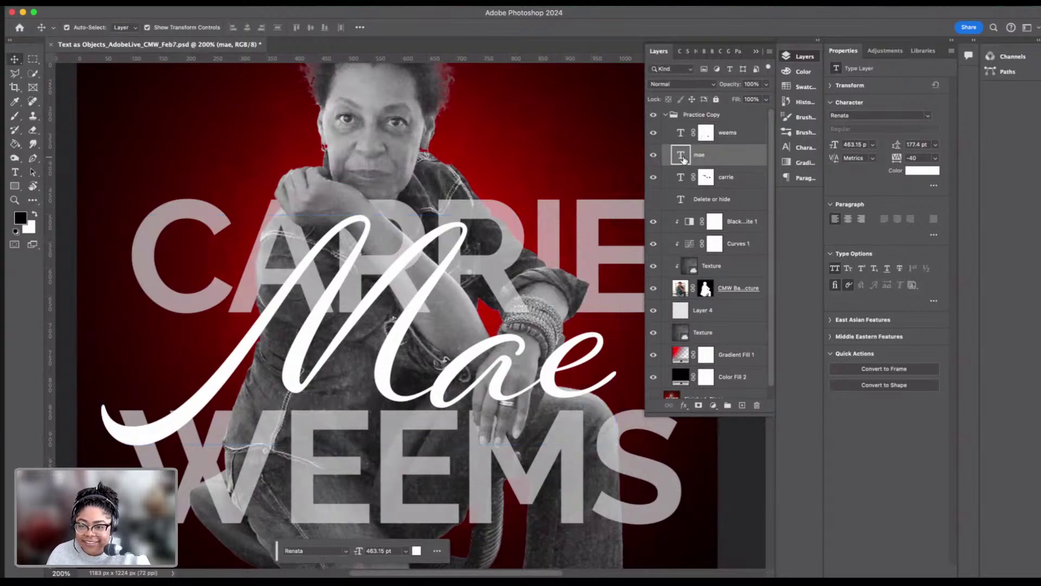
pyautogui.click(446, 28)
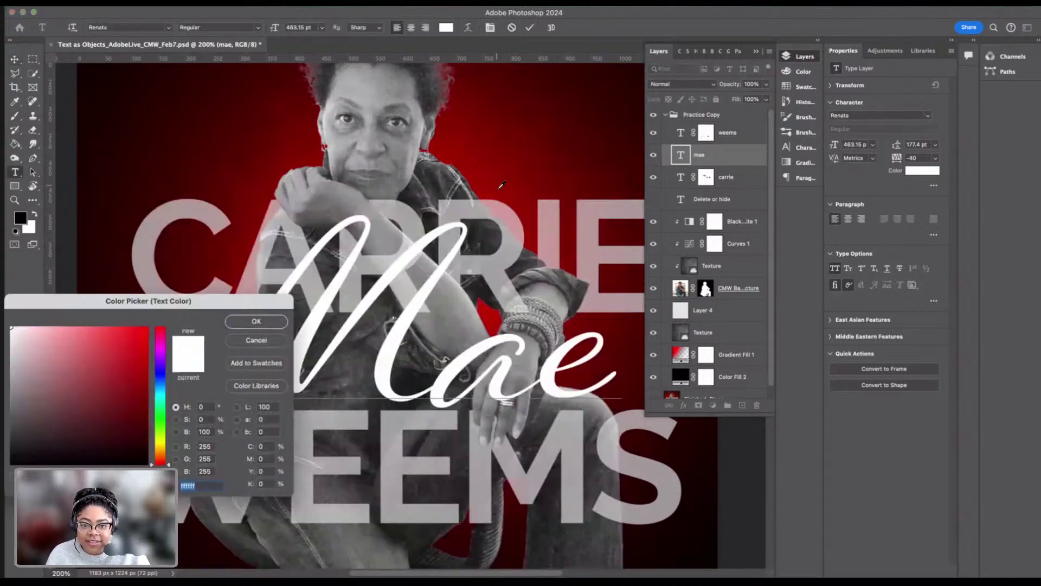
pyautogui.moveTo(139, 383); pyautogui.dragTo(148, 328)
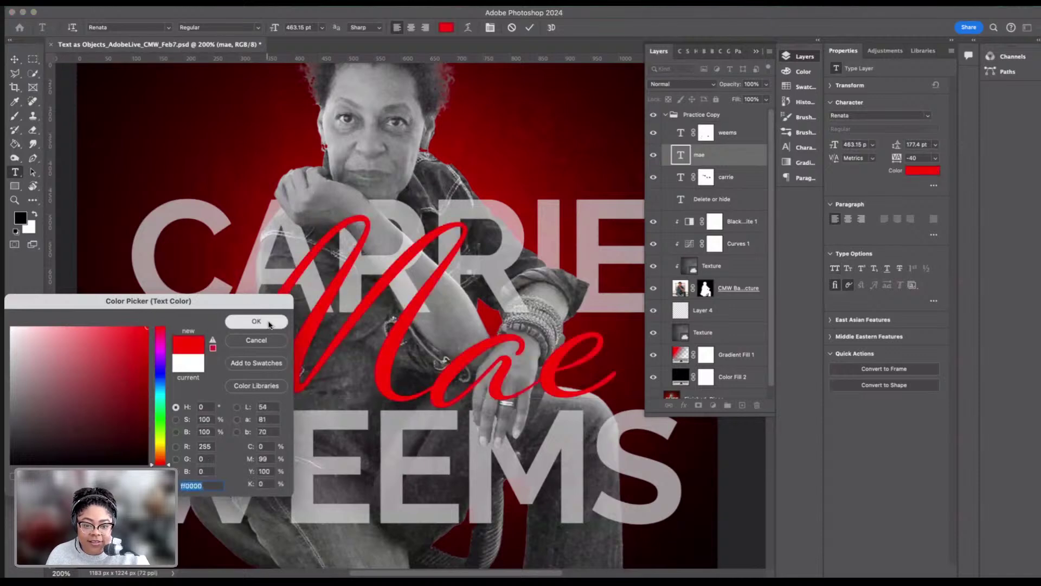
pyautogui.click(257, 321)
pyautogui.click(531, 28)
pyautogui.press('v')
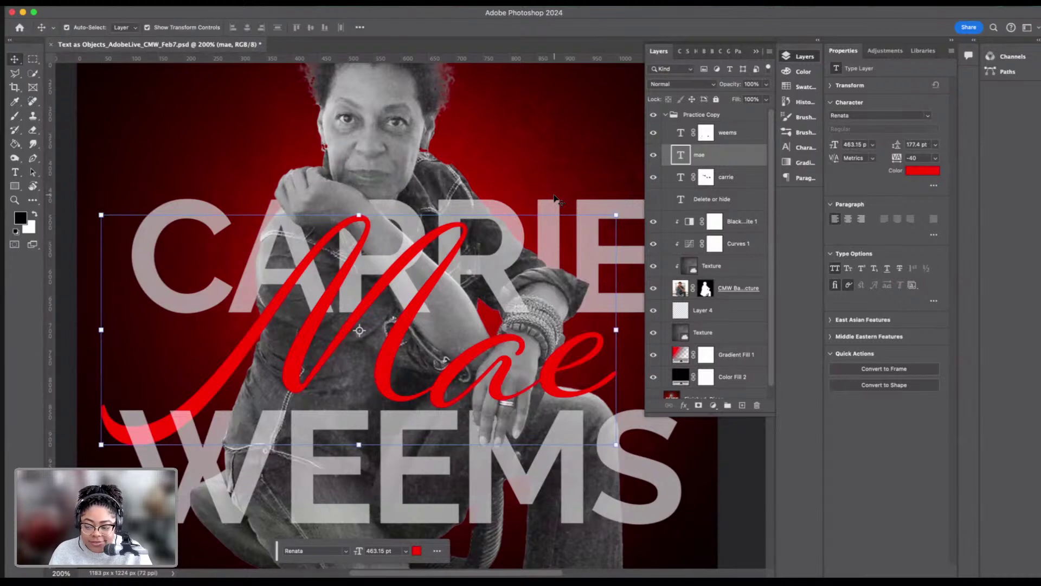
pyautogui.click(537, 149)
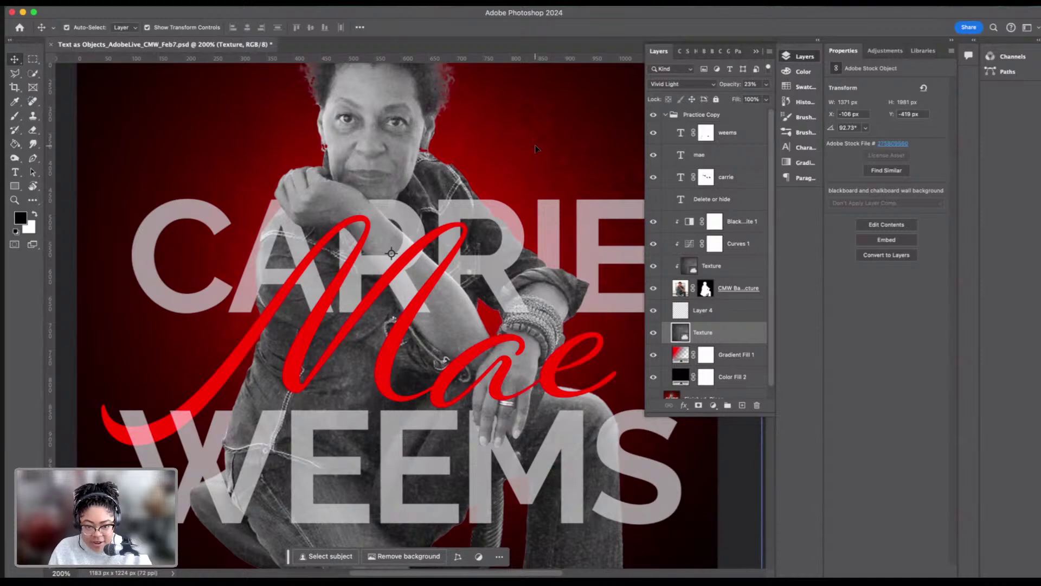
pyautogui.press('super+minus')
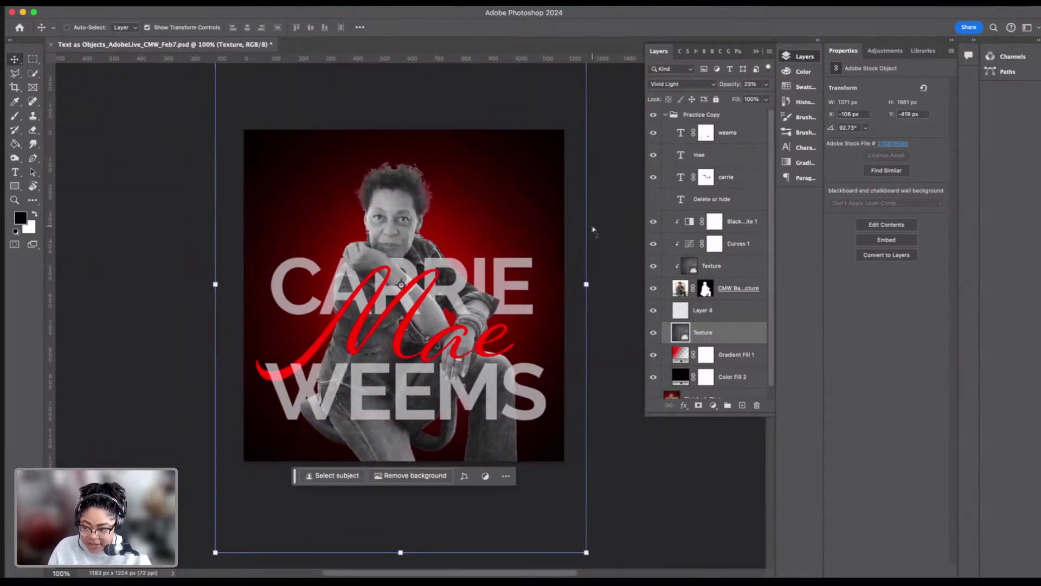
pyautogui.press('super+plus')
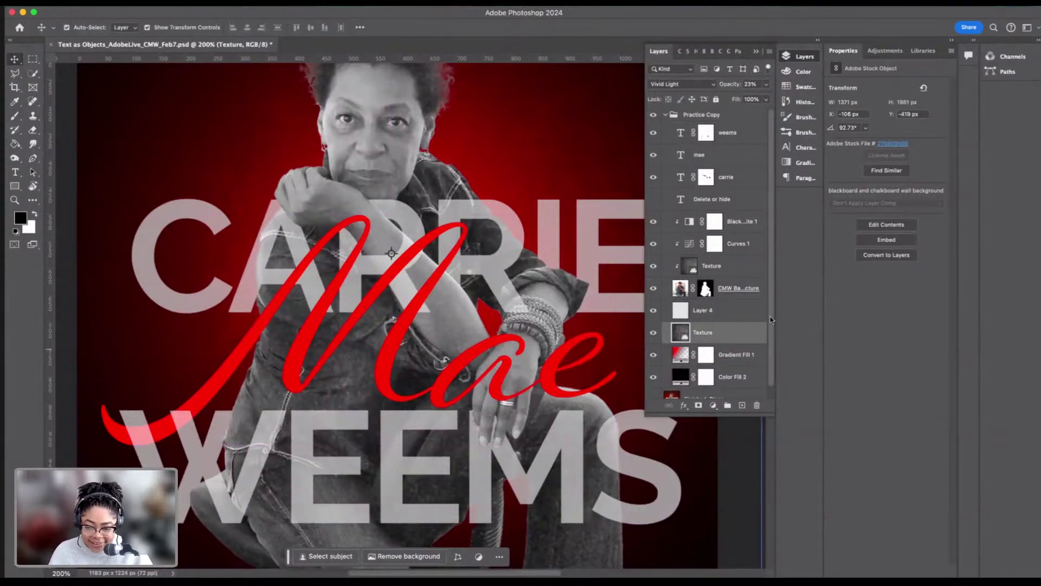
pyautogui.scroll(-1, 719, 334)
pyautogui.scroll(1, 720, 334)
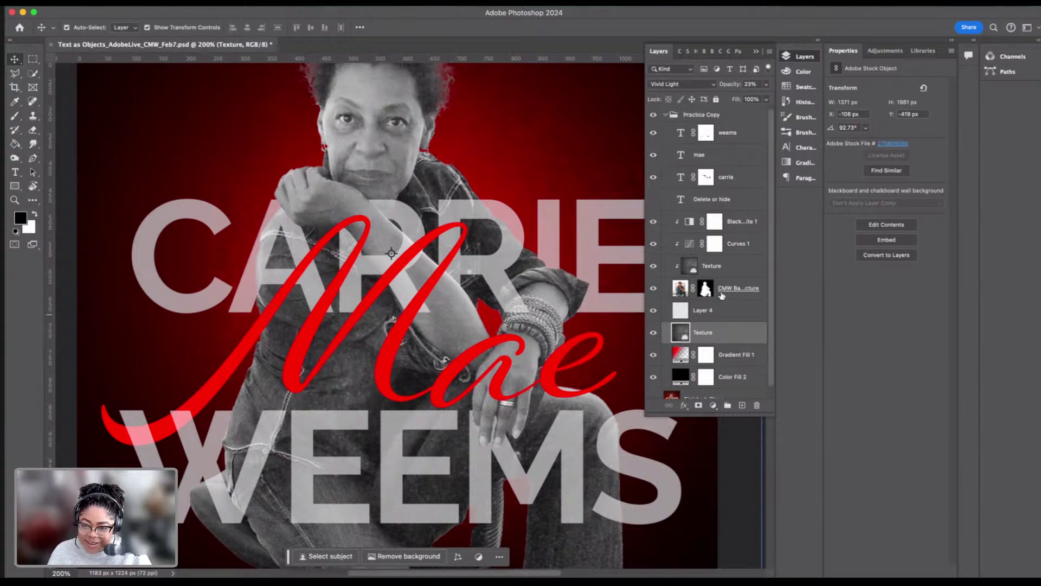
# Step: Add a layer mask to the Mae text layer and switch to the Brush tool with black
pyautogui.click(721, 155)
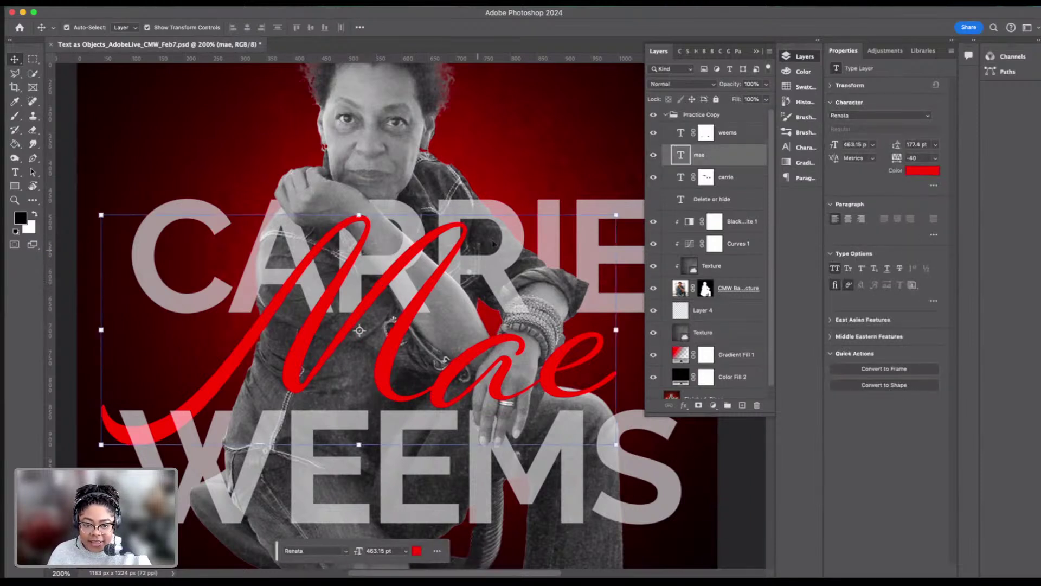
pyautogui.click(698, 405)
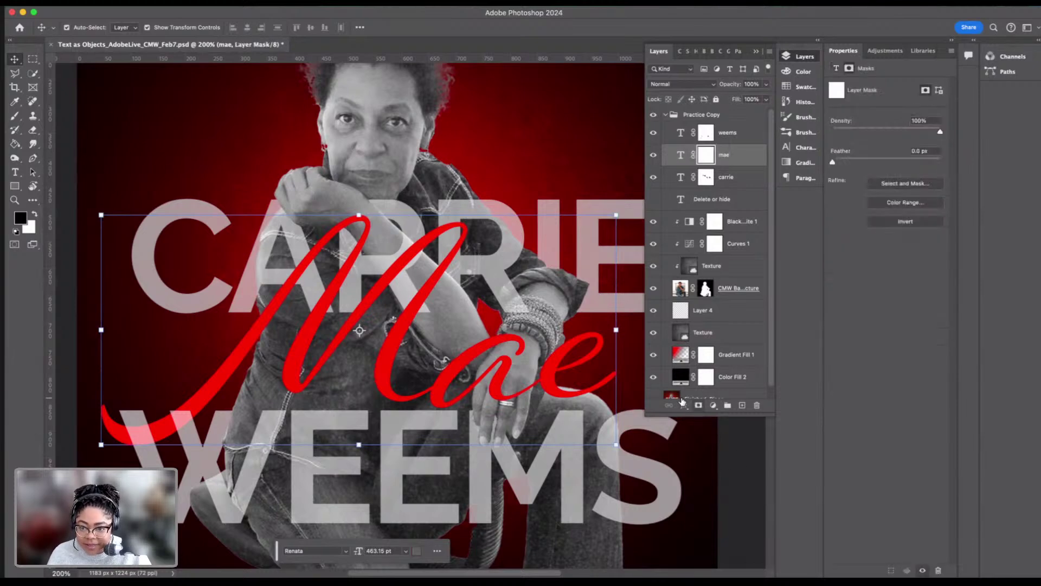
pyautogui.click(16, 117)
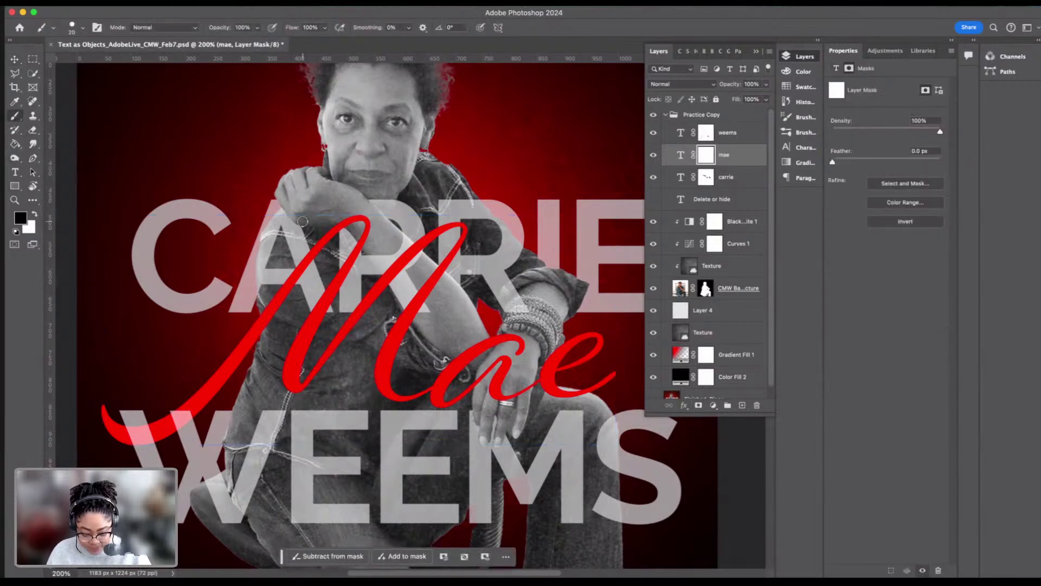
# Step: Paint the Mae mask black to hide the script's second peak where it crosses the stem of CARRIE's second R
pyautogui.press('super+plus')
pyautogui.press('super+plus')
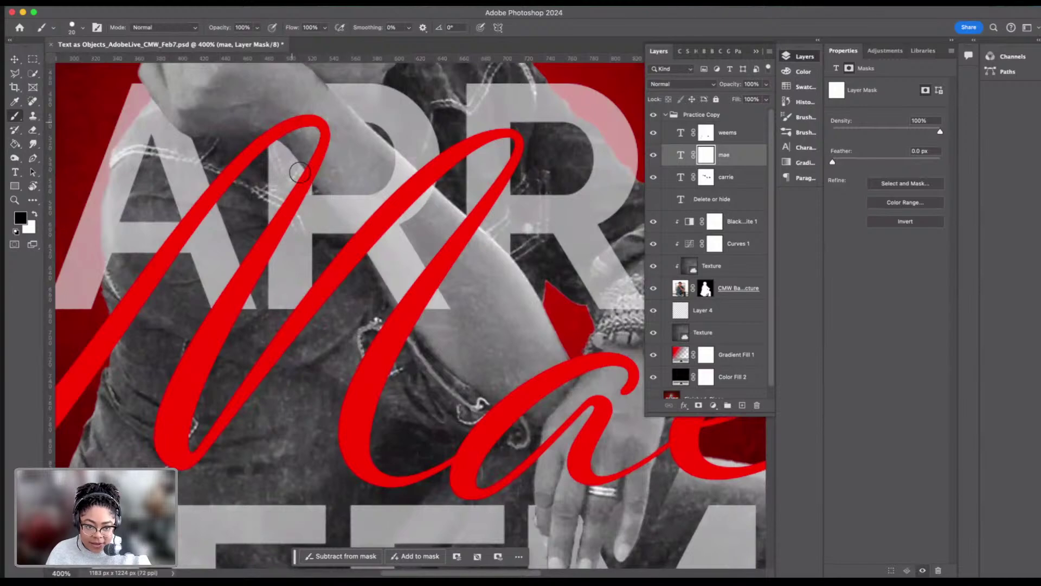
pyautogui.press('super+plus')
pyautogui.press('super+plus')
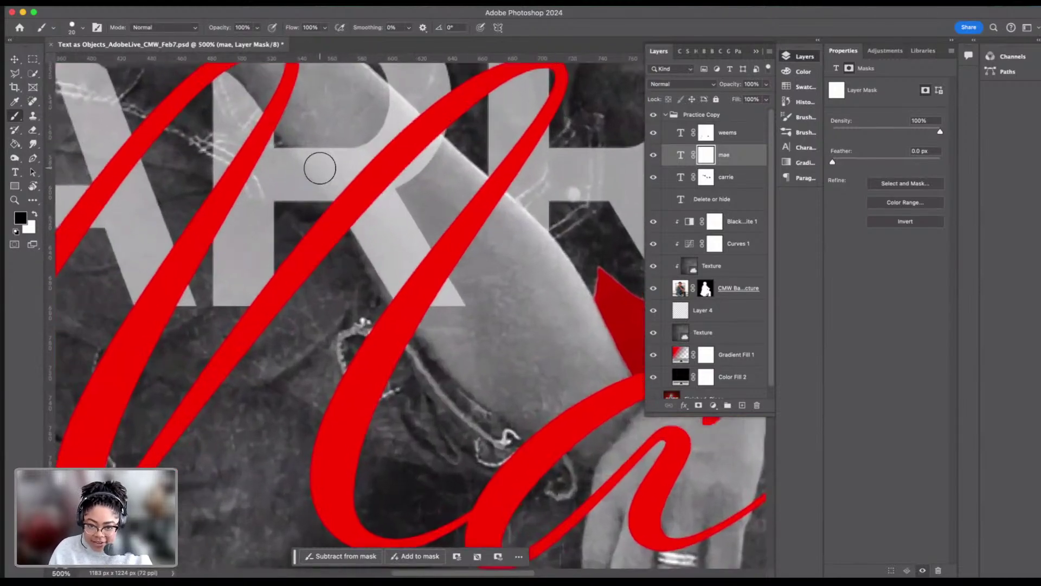
pyautogui.hscroll(5, 325, 175)
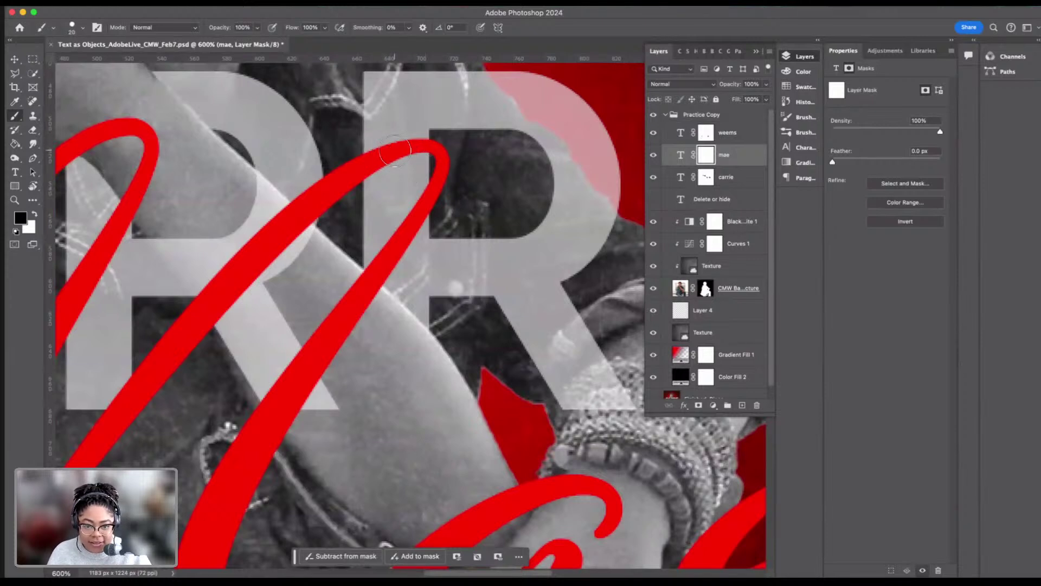
pyautogui.moveTo(389, 158)
pyautogui.mouseDown()
pyautogui.moveTo(383, 176)
pyautogui.moveTo(395, 149)
pyautogui.moveTo(412, 143)
pyautogui.mouseUp()
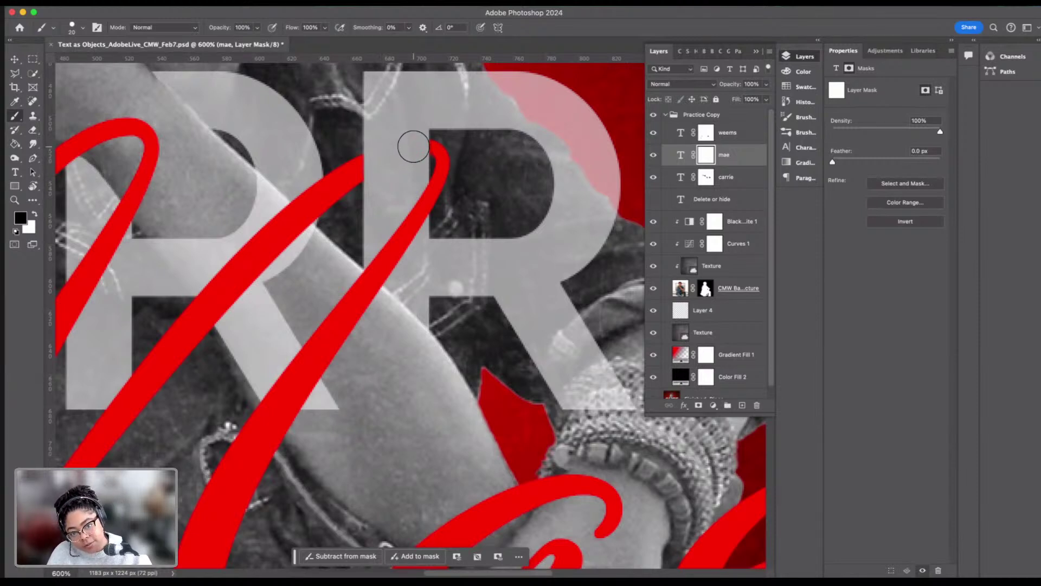
pyautogui.press('x')
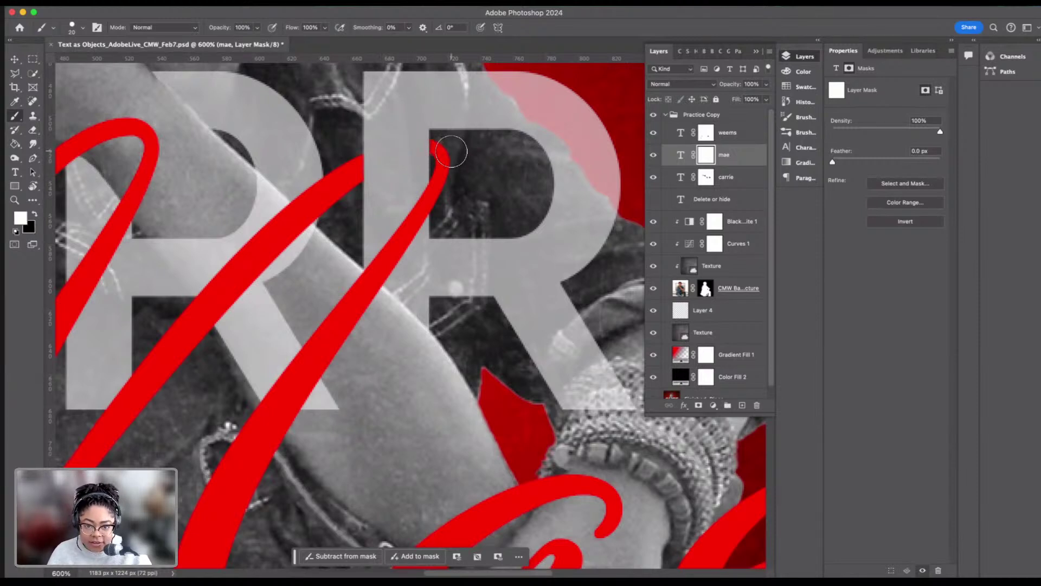
# Step: Mask out the M's downstroke where it crosses the leg of CARRIE's first R
pyautogui.hscroll(-10, 394, 153)
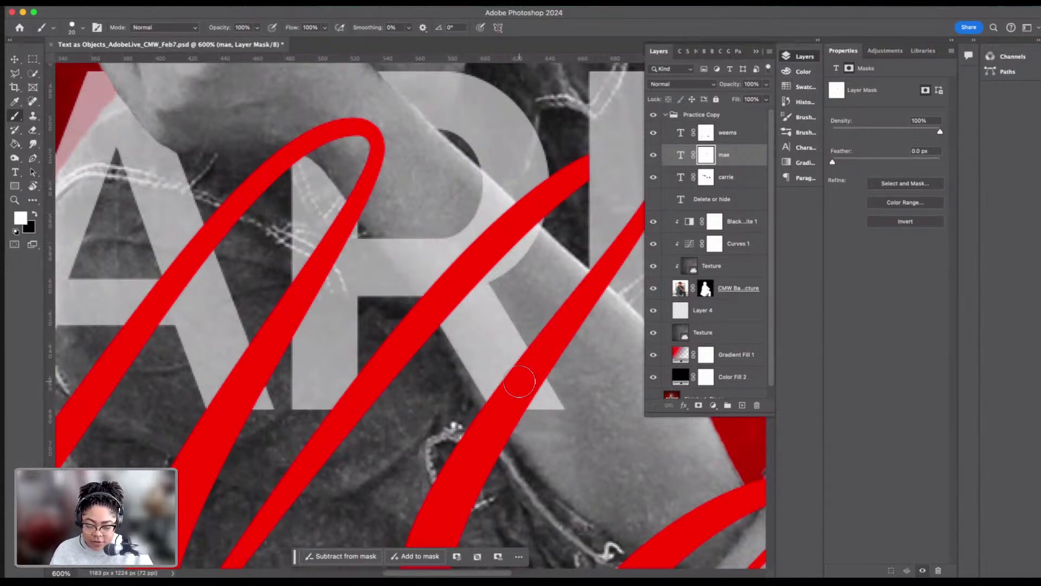
pyautogui.press('x')
pyautogui.moveTo(518, 385)
pyautogui.mouseDown()
pyautogui.moveTo(494, 389)
pyautogui.moveTo(523, 378)
pyautogui.moveTo(518, 361)
pyautogui.moveTo(534, 387)
pyautogui.moveTo(495, 396)
pyautogui.moveTo(504, 386)
pyautogui.mouseUp()
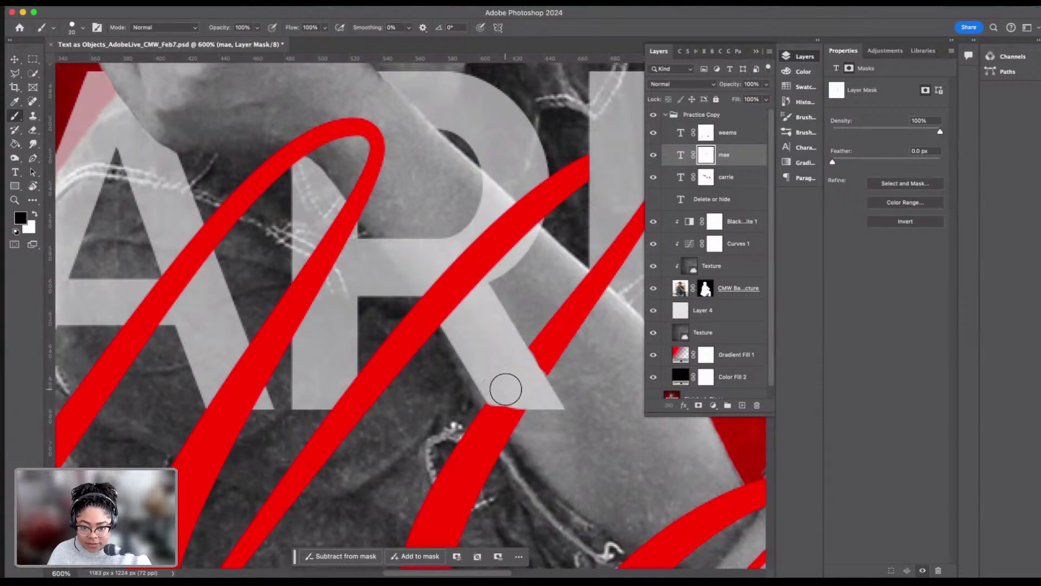
# Step: Mask out the M's first peak so it passes behind the raised arm, and clean up the cut ends alternating black and white
pyautogui.moveTo(370, 130)
pyautogui.mouseDown()
pyautogui.moveTo(376, 180)
pyautogui.moveTo(364, 183)
pyautogui.moveTo(374, 215)
pyautogui.mouseUp()
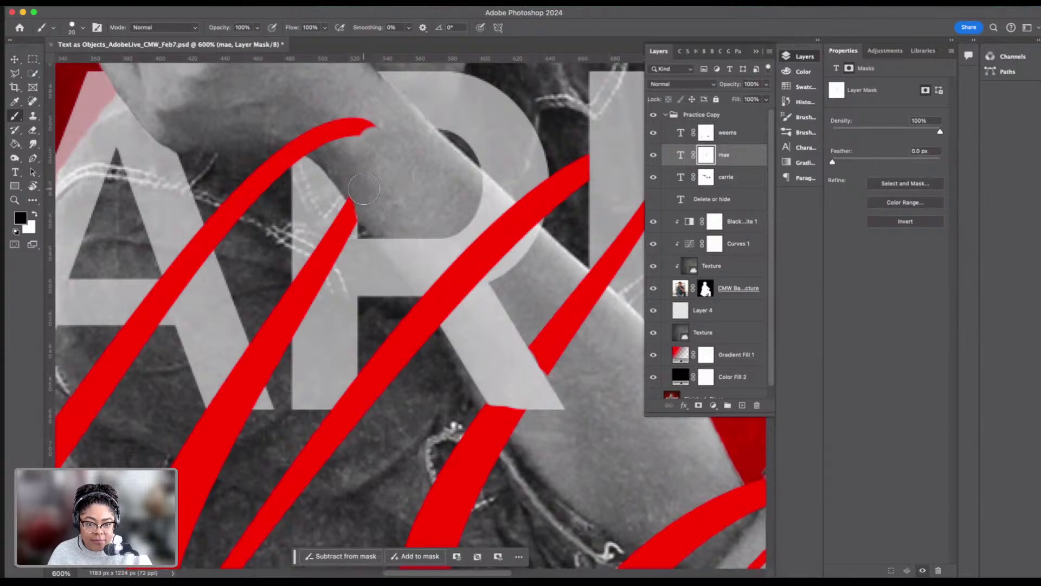
pyautogui.moveTo(367, 128)
pyautogui.mouseDown()
pyautogui.moveTo(341, 142)
pyautogui.moveTo(351, 120)
pyautogui.moveTo(324, 133)
pyautogui.moveTo(320, 152)
pyautogui.moveTo(320, 129)
pyautogui.moveTo(315, 158)
pyautogui.moveTo(313, 130)
pyautogui.moveTo(311, 161)
pyautogui.moveTo(304, 127)
pyautogui.moveTo(280, 134)
pyautogui.moveTo(309, 161)
pyautogui.mouseUp()
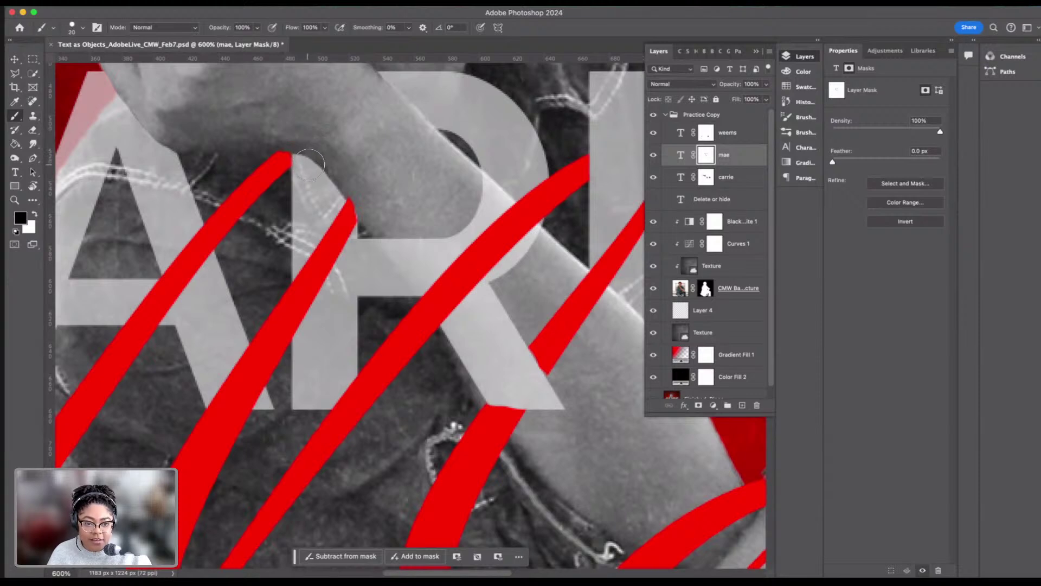
pyautogui.press('x')
pyautogui.moveTo(358, 192); pyautogui.dragTo(366, 189)
pyautogui.press('x')
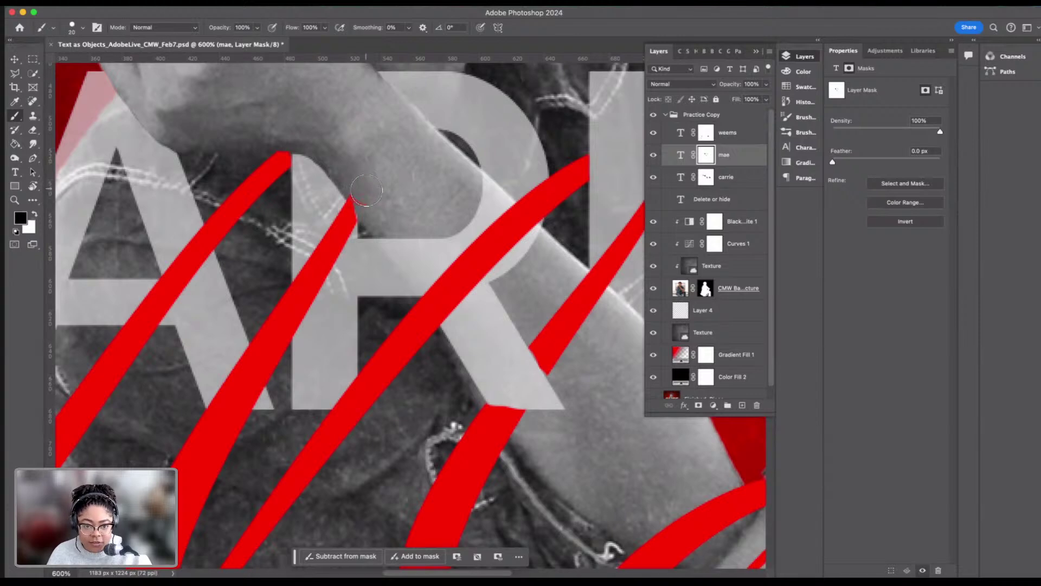
pyautogui.press('x')
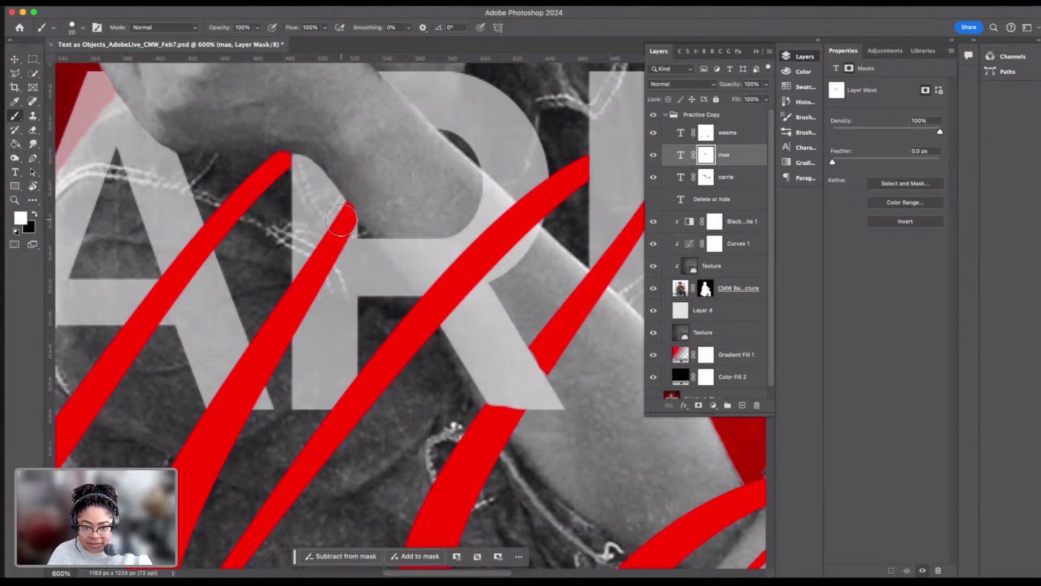
pyautogui.press('x')
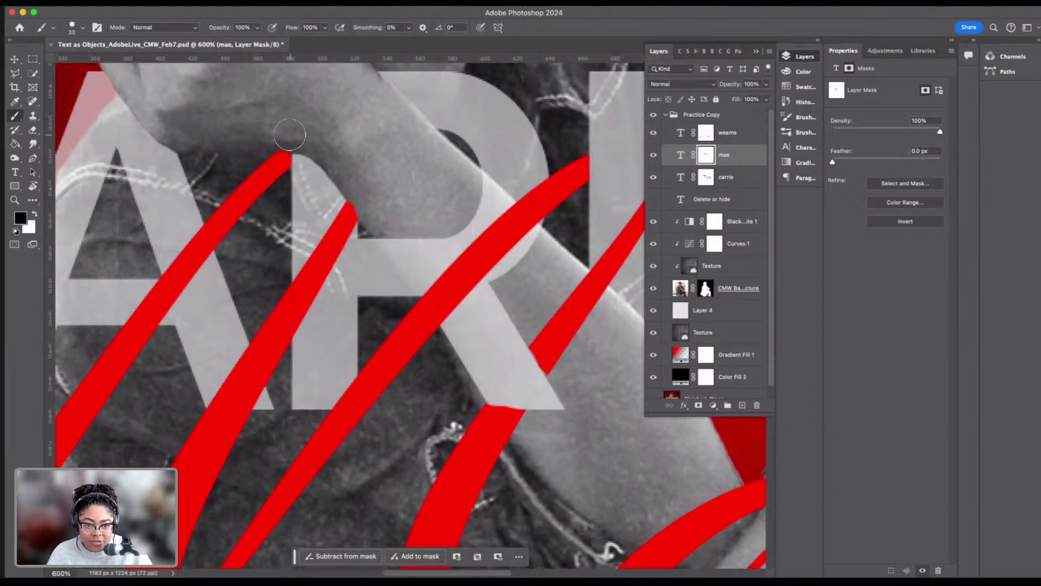
pyautogui.hscroll(-1, 375, 193)
pyautogui.press('x')
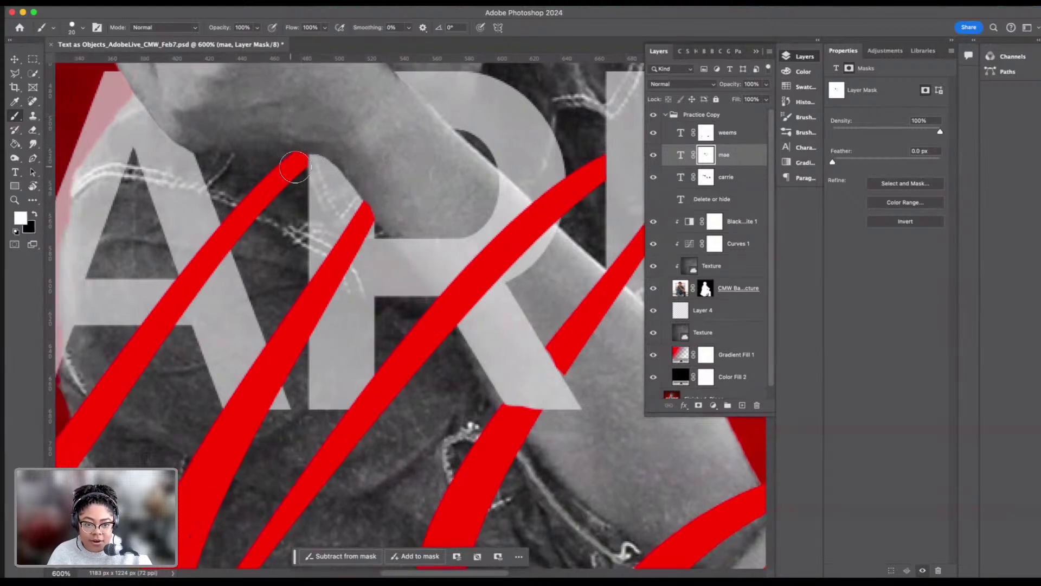
# Step: Mask out the M's leading stroke where it crosses the A of CARRIE
pyautogui.hscroll(-5, 285, 168)
pyautogui.scroll(-2, 286, 168)
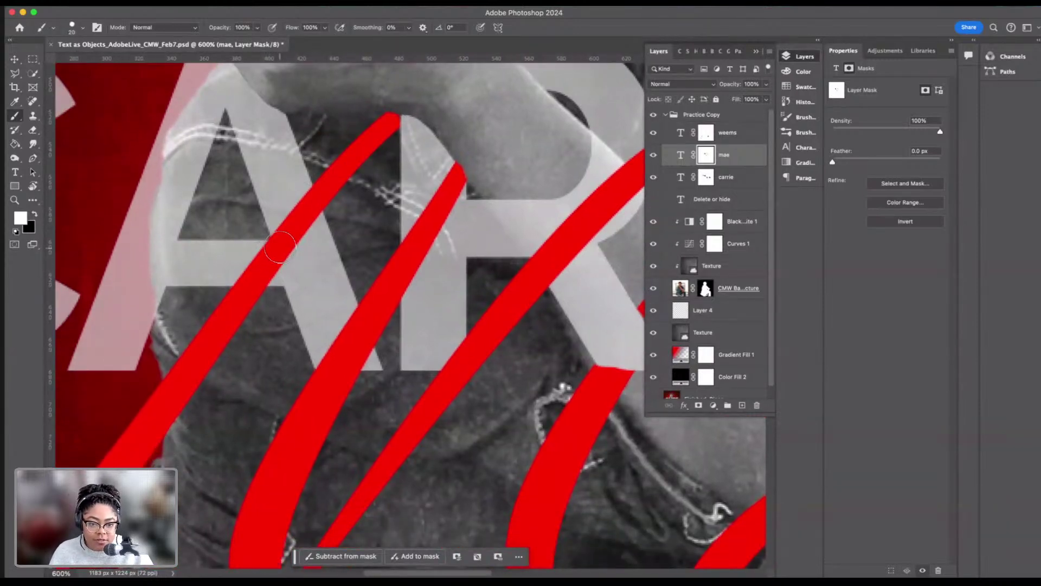
pyautogui.press('x')
pyautogui.moveTo(279, 256)
pyautogui.mouseDown()
pyautogui.moveTo(244, 264)
pyautogui.moveTo(276, 265)
pyautogui.moveTo(235, 266)
pyautogui.moveTo(266, 268)
pyautogui.moveTo(291, 203)
pyautogui.moveTo(298, 228)
pyautogui.moveTo(297, 197)
pyautogui.moveTo(308, 221)
pyautogui.mouseUp()
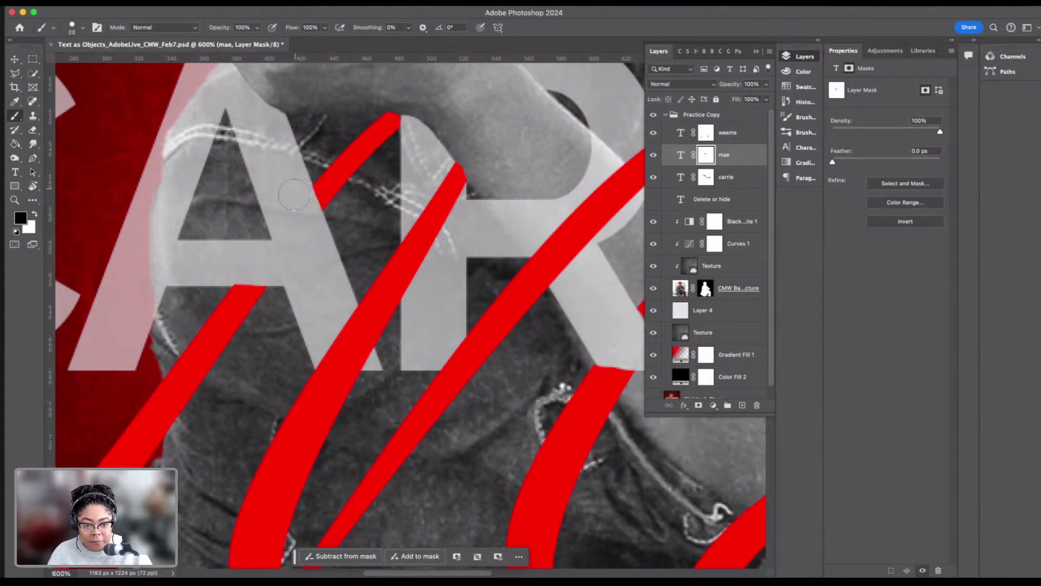
# Step: Try the Mae layer above the weems layer so the script's tail overlaps the W, and undo the reorder
pyautogui.hscroll(5, 462, 293)
pyautogui.scroll(-10, 462, 292)
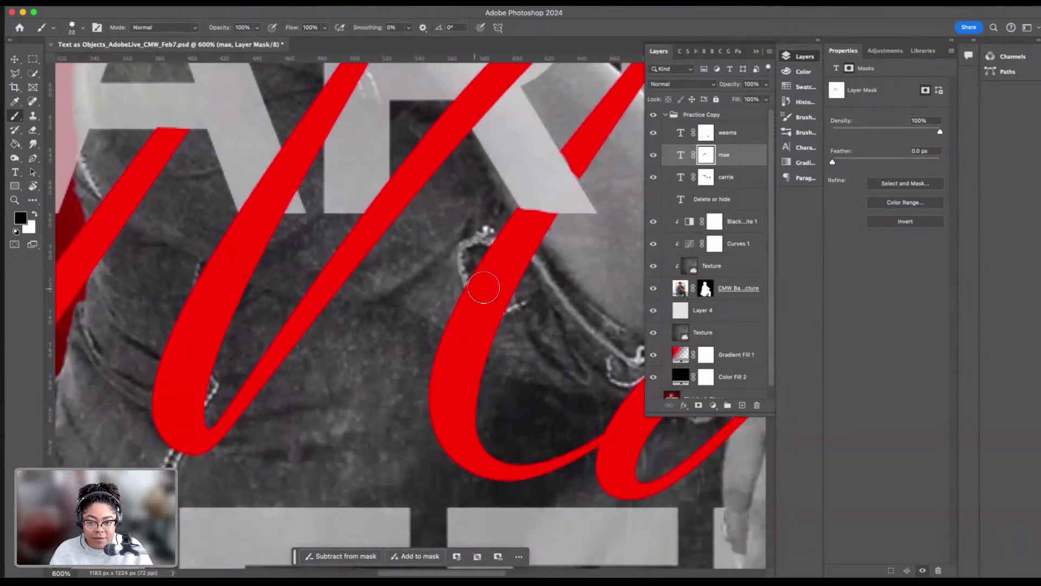
pyautogui.hscroll(-6, 516, 298)
pyautogui.hscroll(-10, 518, 300)
pyautogui.hscroll(4, 515, 300)
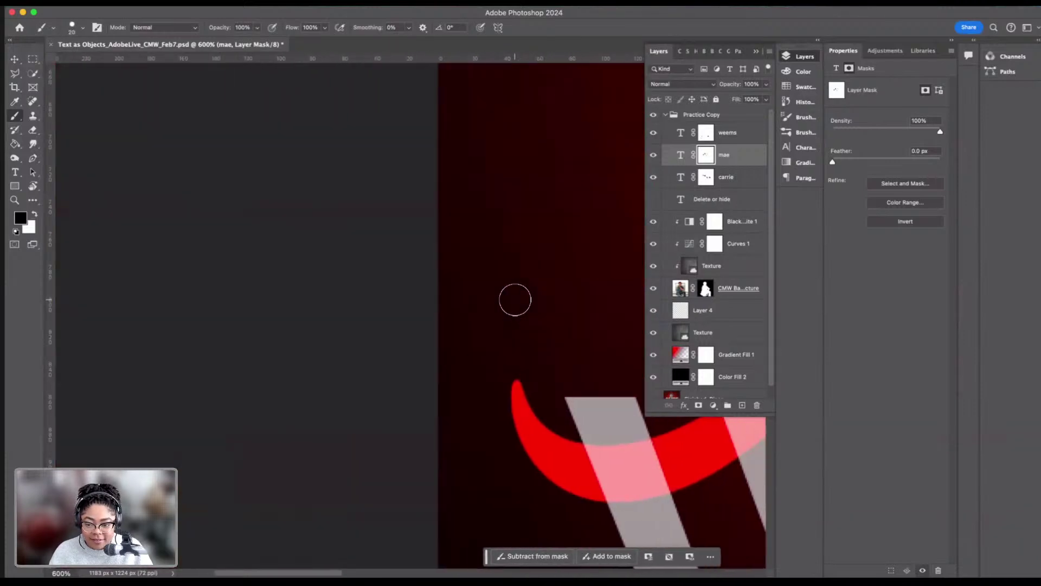
pyautogui.hscroll(-6, 544, 380)
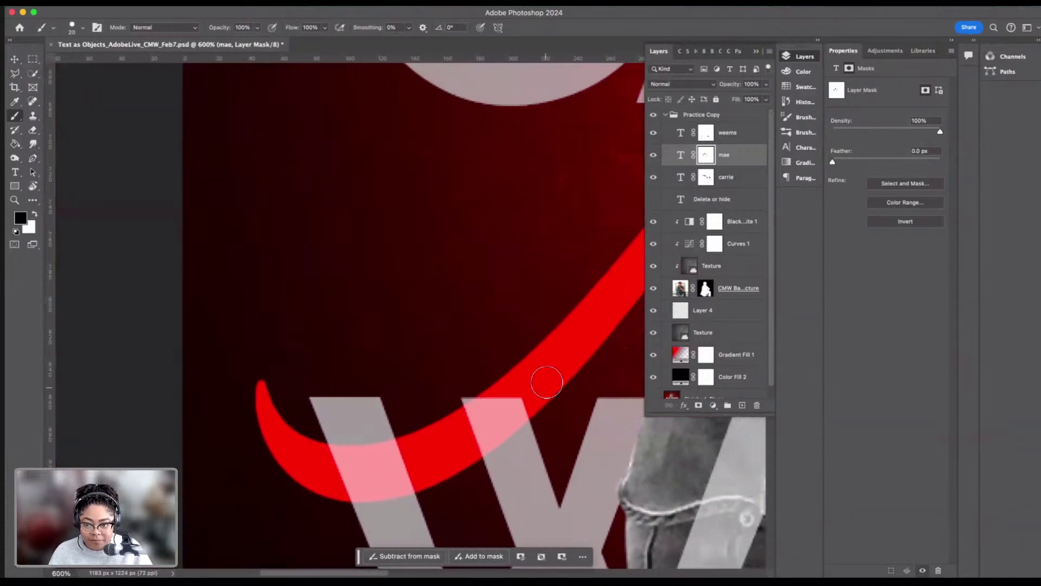
pyautogui.moveTo(734, 155); pyautogui.dragTo(729, 132)
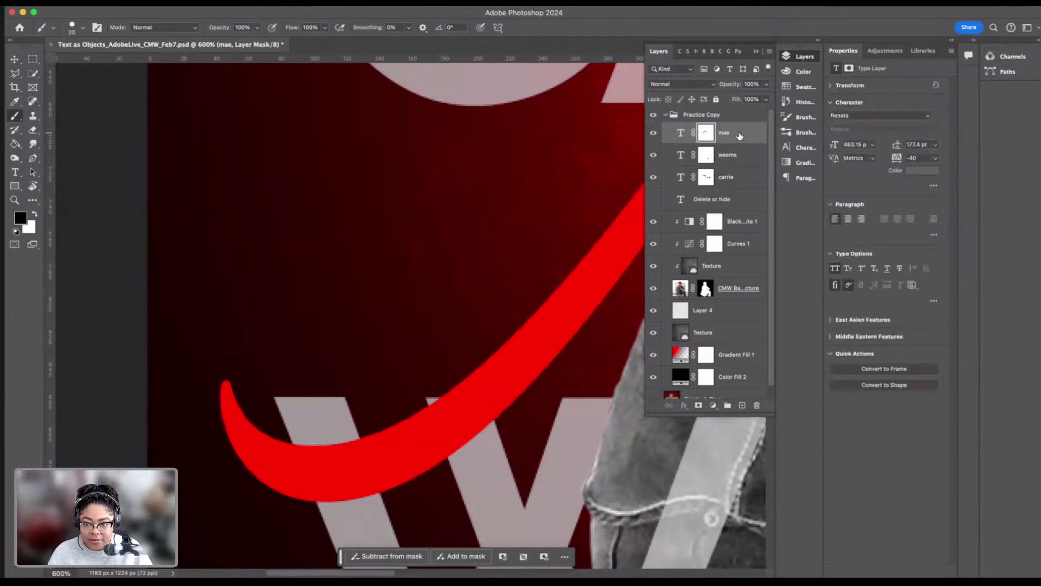
pyautogui.hscroll(8, 404, 383)
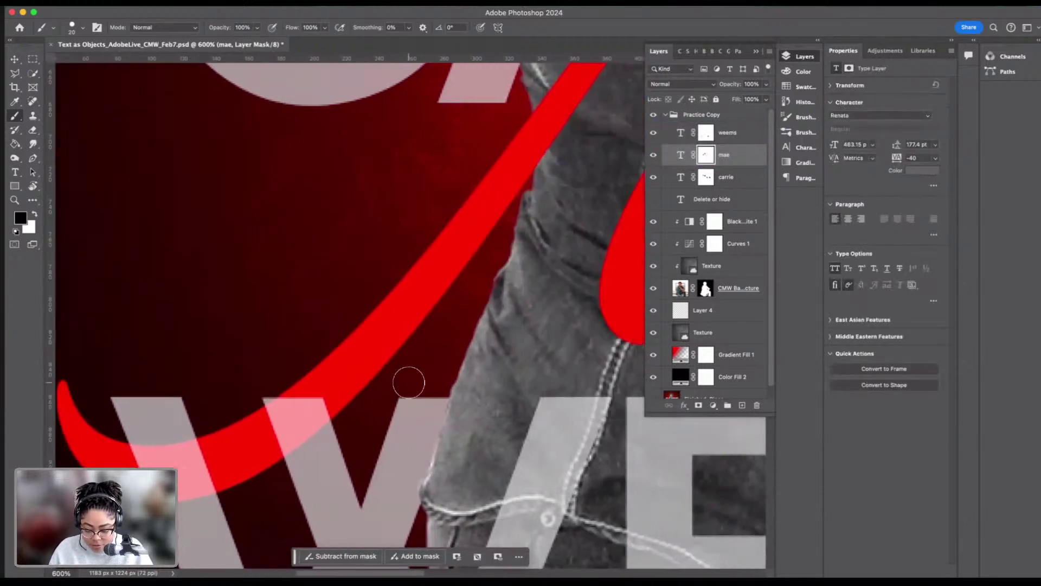
# Step: Raise the opacity of the carrie and weems text layers to 100%
pyautogui.scroll(-10, 409, 383)
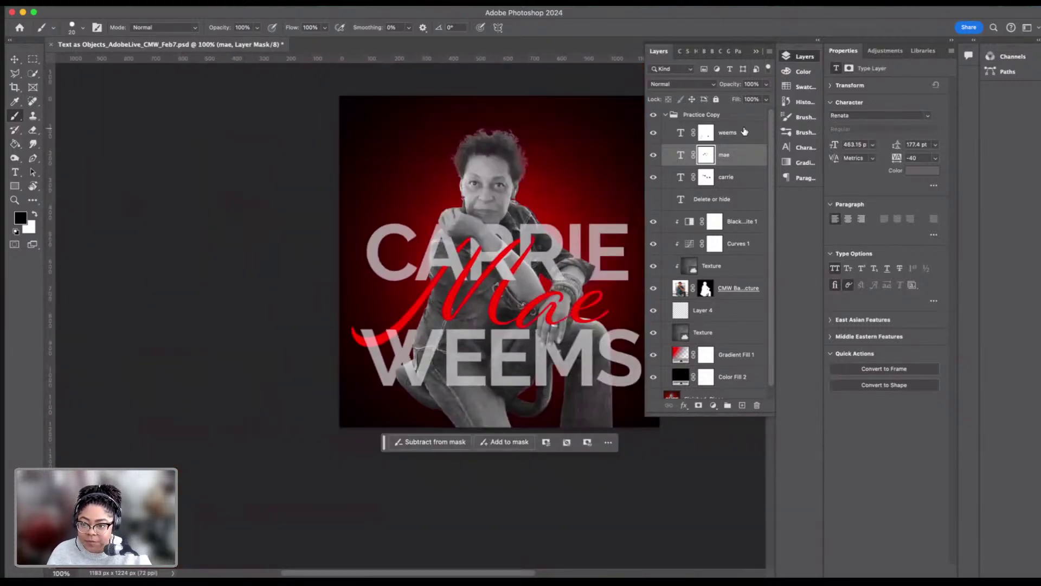
pyautogui.click(744, 132)
pyautogui.click(741, 178)
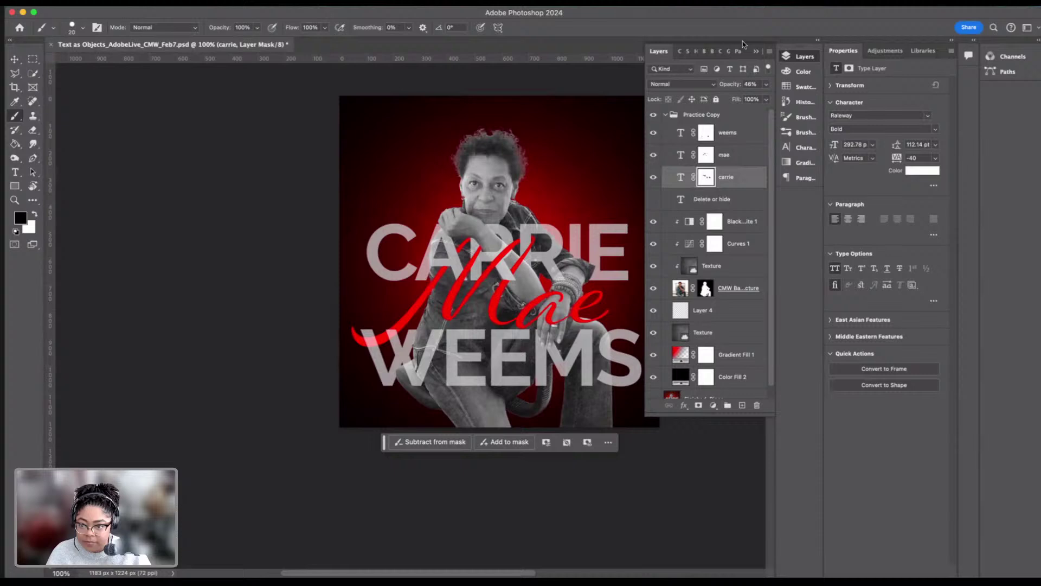
pyautogui.click(766, 85)
pyautogui.moveTo(741, 98); pyautogui.dragTo(772, 98)
pyautogui.click(727, 157)
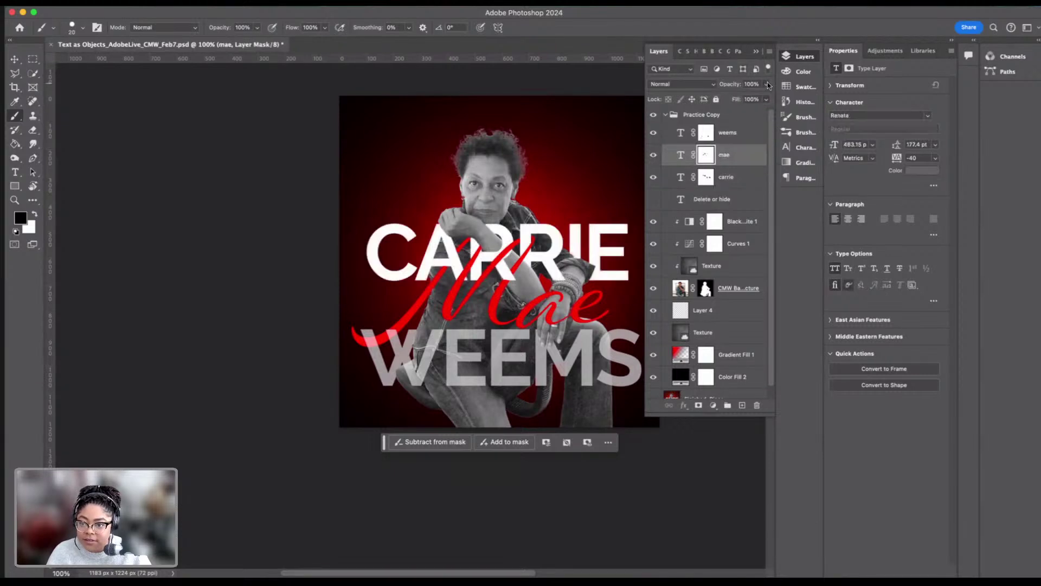
pyautogui.click(738, 131)
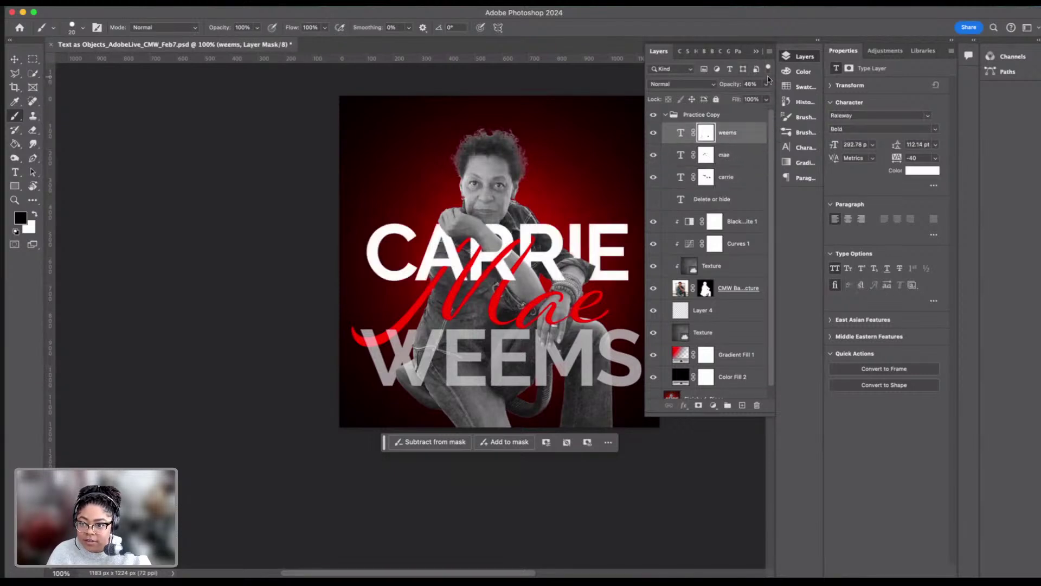
pyautogui.moveTo(747, 100); pyautogui.dragTo(773, 99)
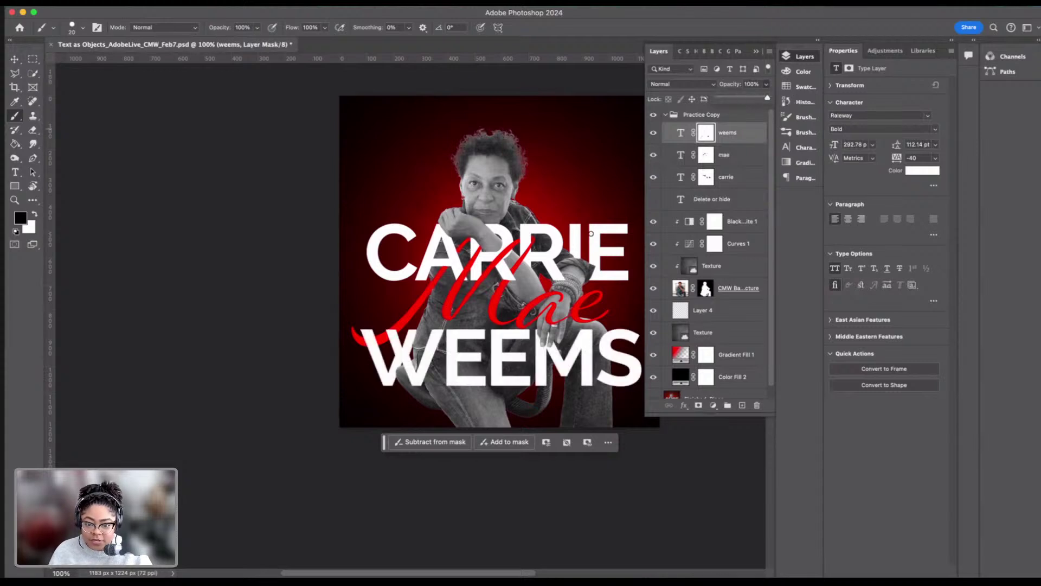
pyautogui.hscroll(5, 594, 233)
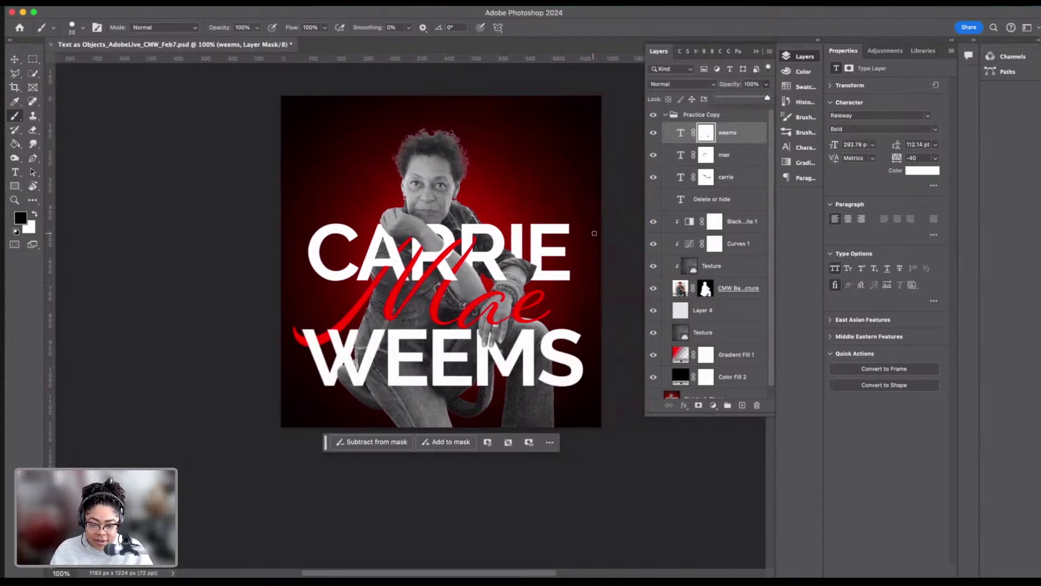
pyautogui.press('super+equal')
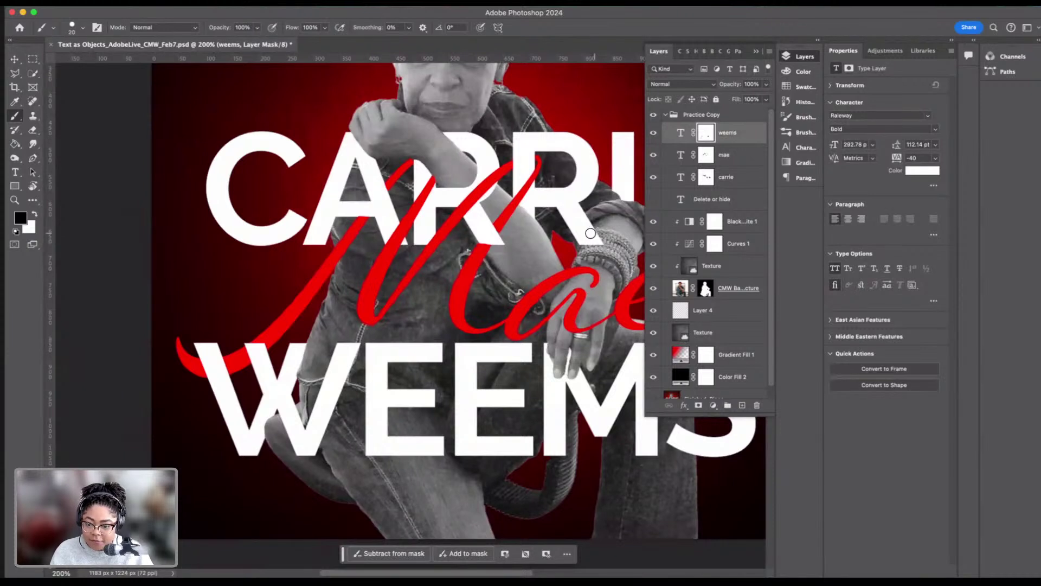
pyautogui.scroll(3, 528, 240)
pyautogui.hscroll(2, 528, 239)
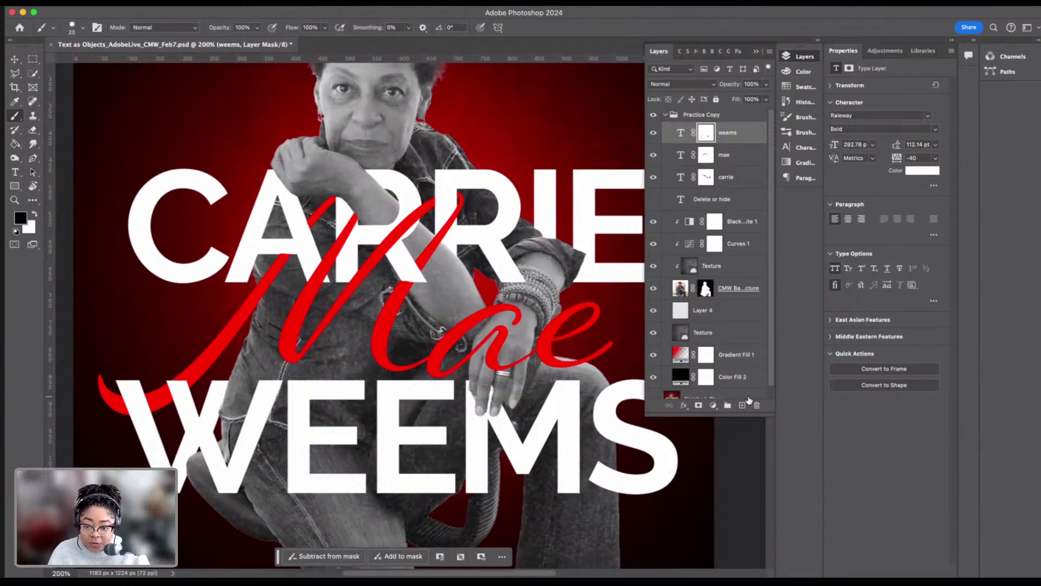
# Step: Add a new layer directly above the carrie text layer and set the brush opacity to 22%
pyautogui.click(742, 405)
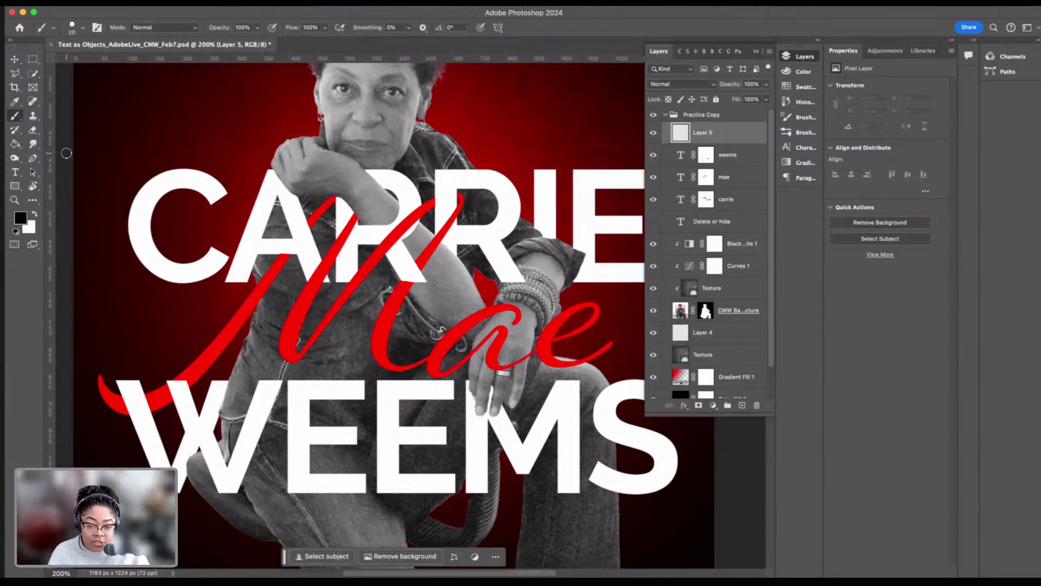
pyautogui.click(83, 27)
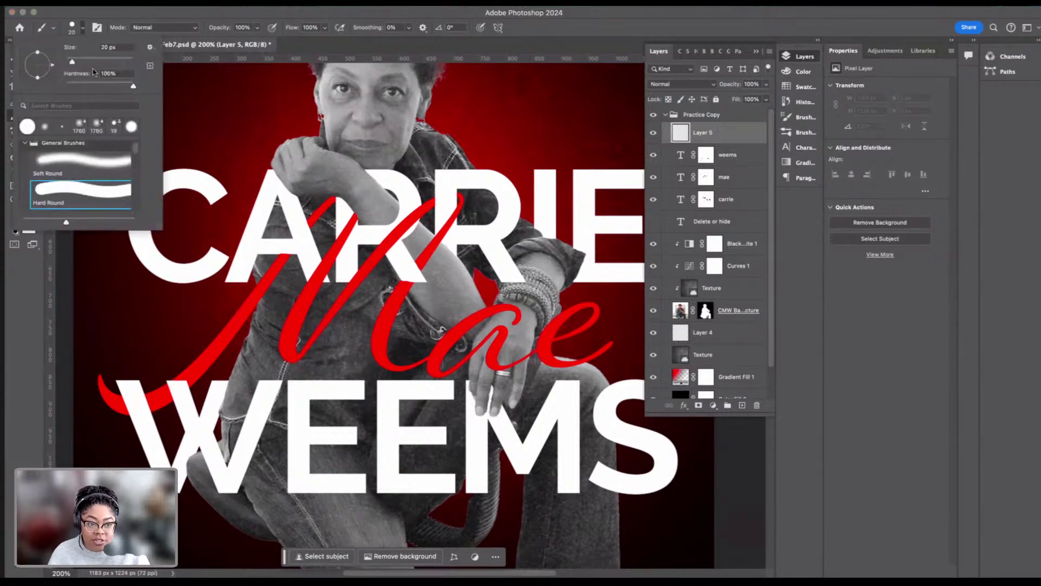
pyautogui.click(253, 27)
pyautogui.click(257, 28)
pyautogui.moveTo(257, 42); pyautogui.dragTo(226, 42)
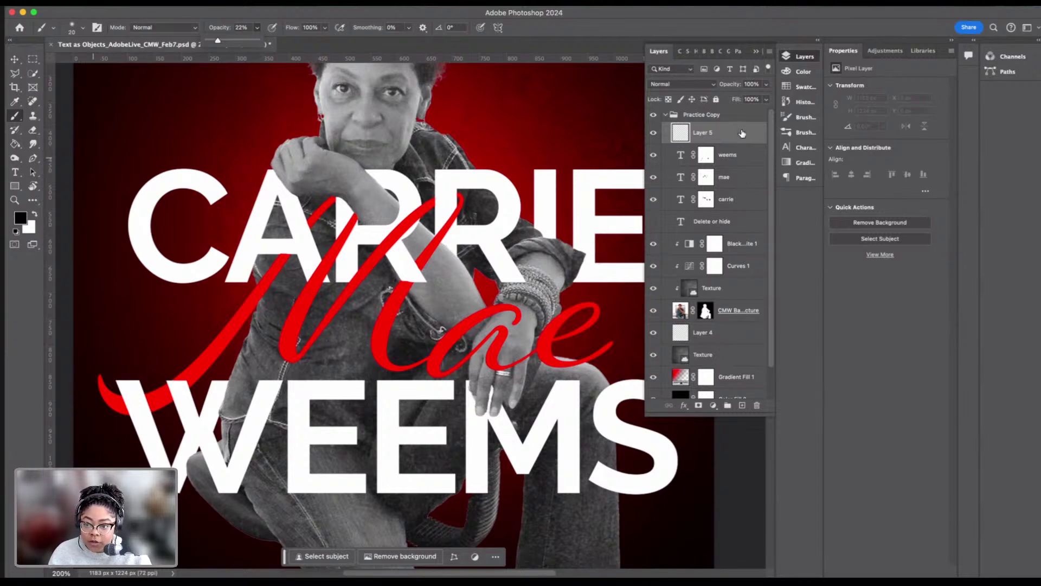
pyautogui.moveTo(742, 132); pyautogui.dragTo(740, 187)
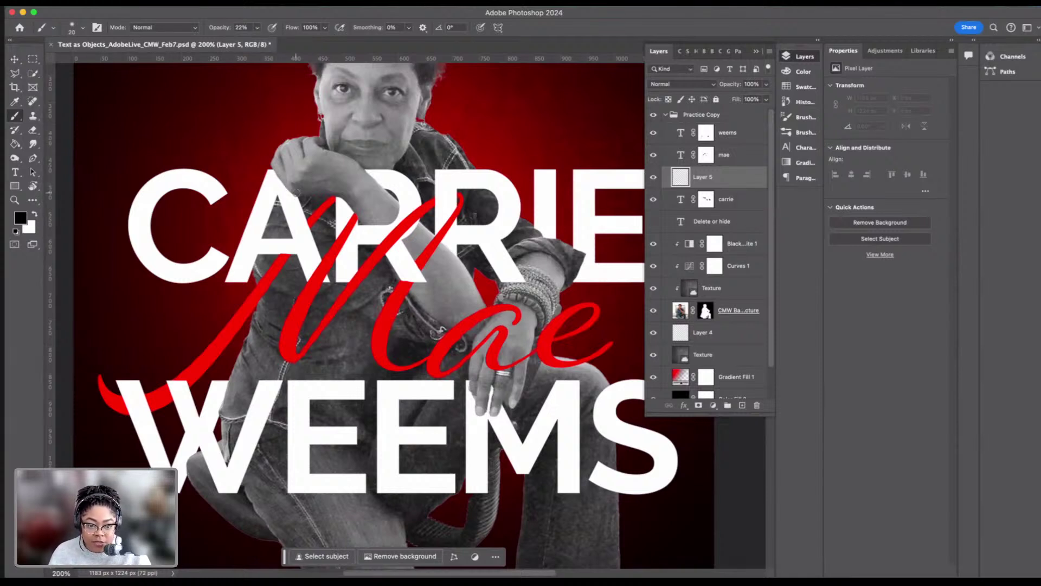
# Step: Set a Soft Round brush to 73 px and clip the new shadow layer to the carrie text layer
pyautogui.click(83, 28)
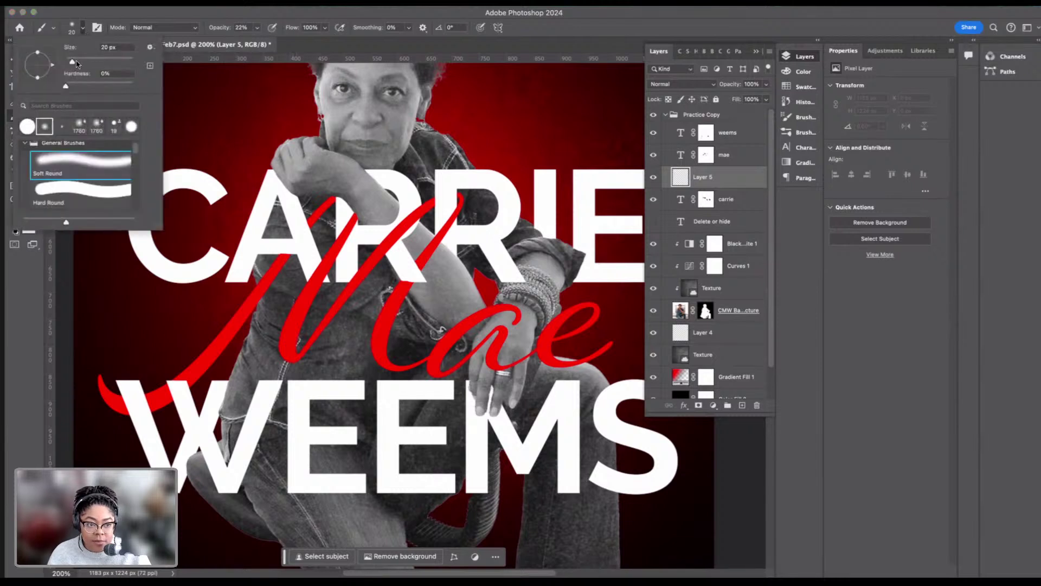
pyautogui.moveTo(77, 60); pyautogui.dragTo(90, 63)
pyautogui.click(126, 20)
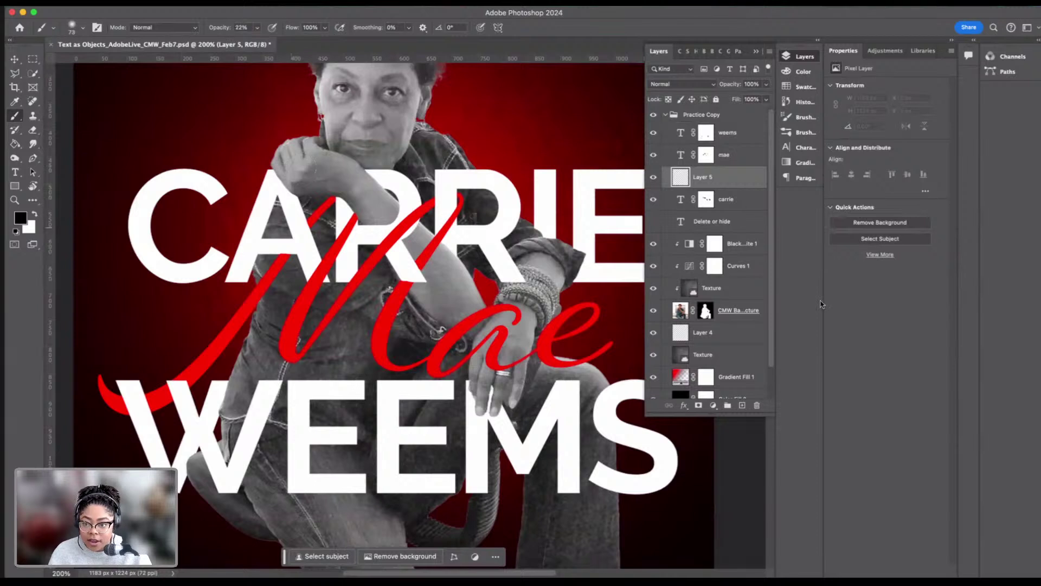
pyautogui.rightClick(742, 180)
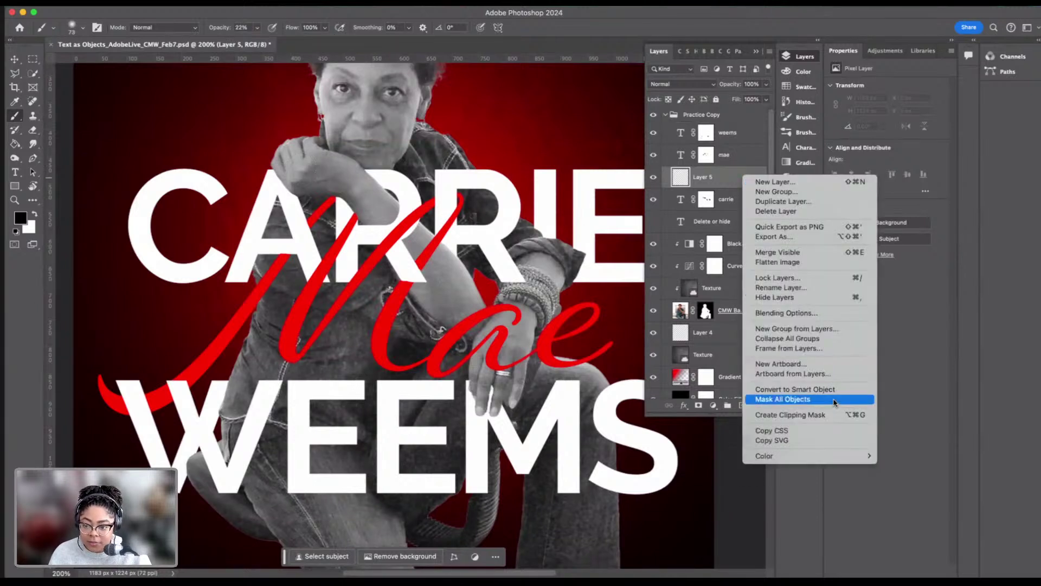
pyautogui.click(826, 417)
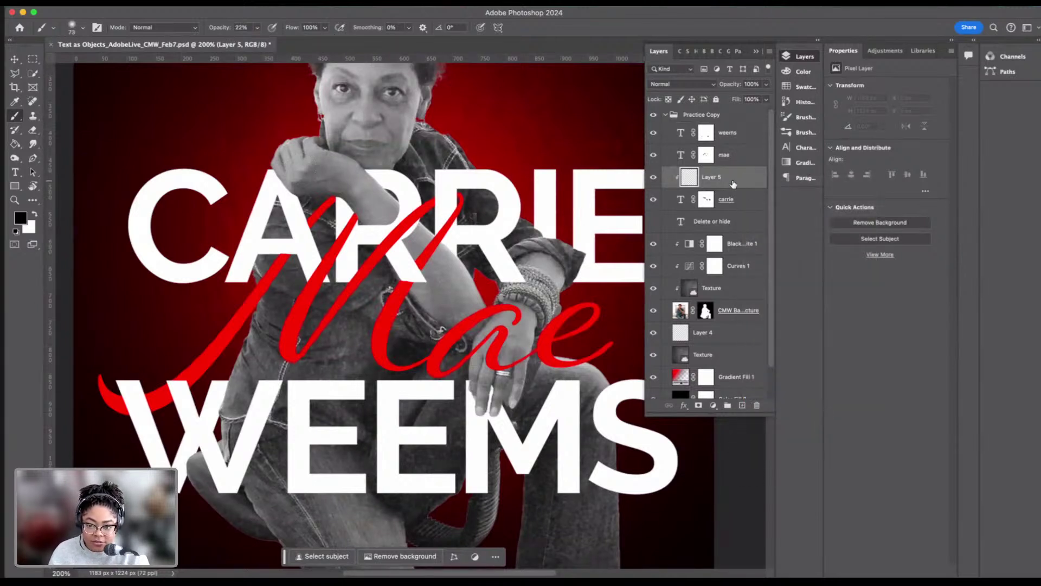
# Step: Paint soft black shadows on the A and first R of CARRIE around the raised hand and arm, and undo the last stroke on the second R
pyautogui.moveTo(303, 184); pyautogui.dragTo(290, 158)
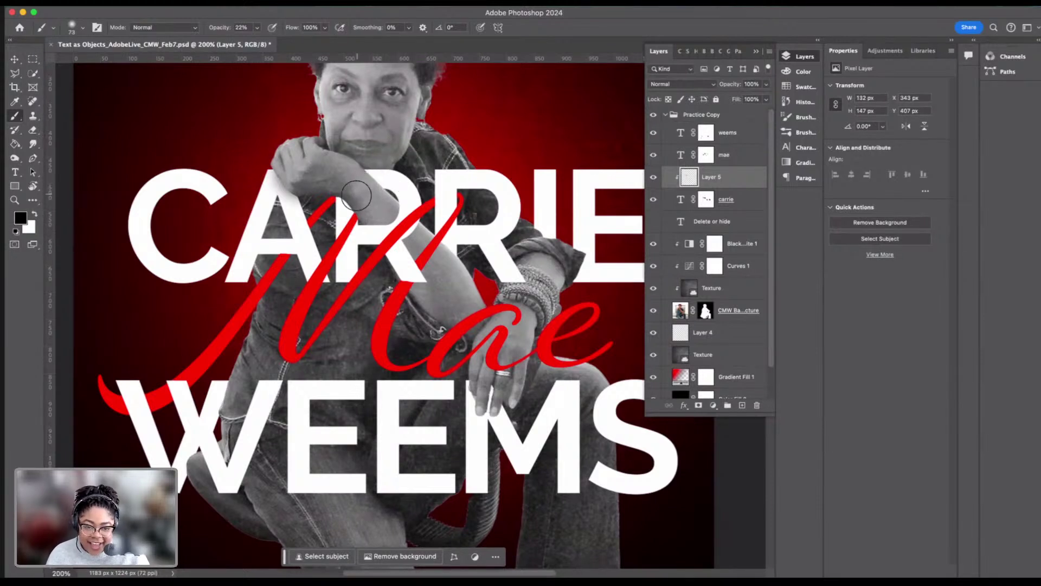
pyautogui.moveTo(357, 194)
pyautogui.mouseDown()
pyautogui.moveTo(374, 210)
pyautogui.moveTo(360, 210)
pyautogui.mouseUp()
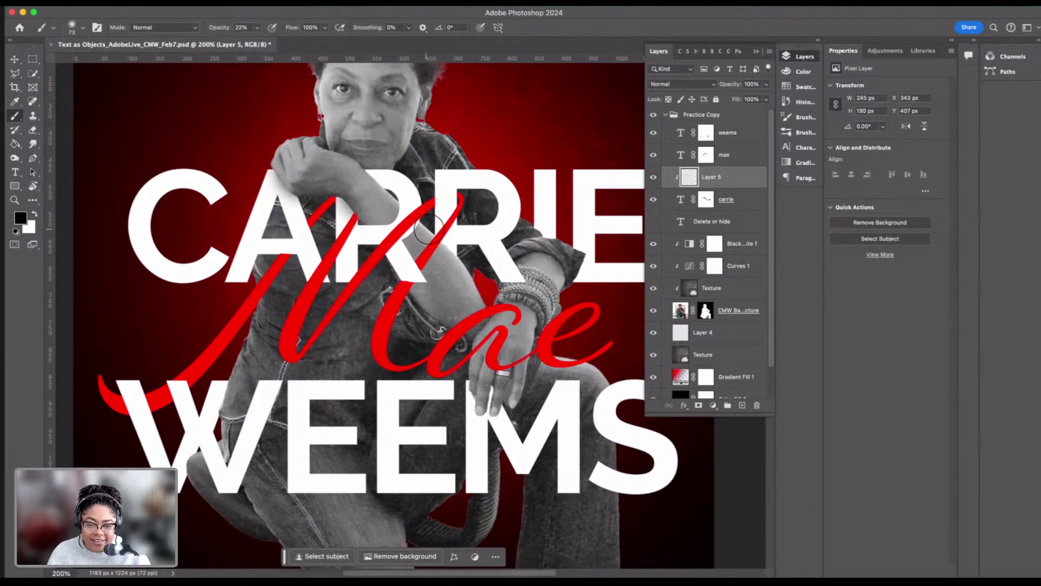
pyautogui.moveTo(451, 200); pyautogui.dragTo(502, 207)
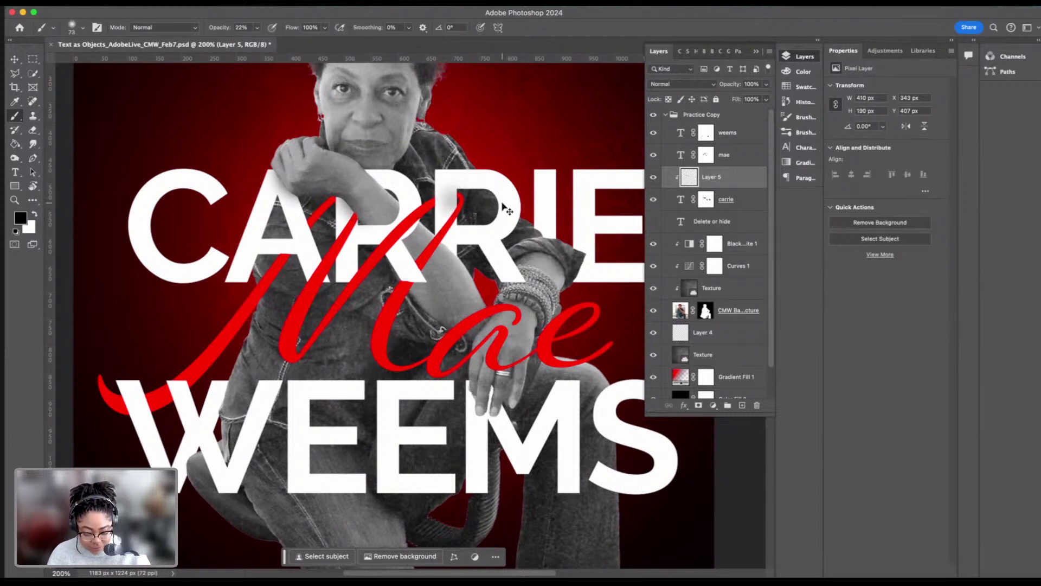
pyautogui.press('super+z')
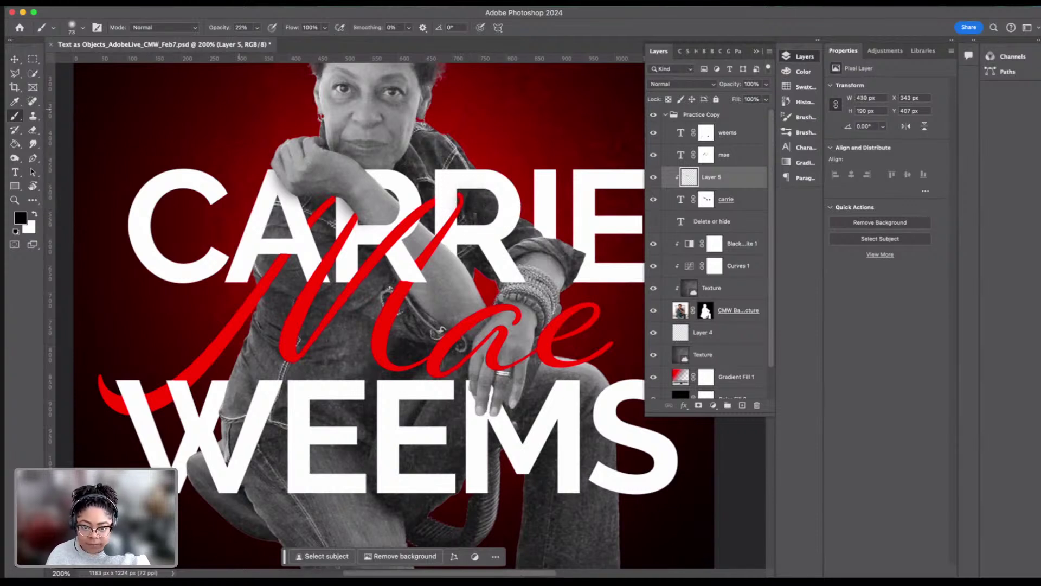
# Step: Reduce the brush to 51 px and paint soft shadows on CARRIE's R letters where the arm and red script cross them
pyautogui.click(83, 27)
pyautogui.click(82, 61)
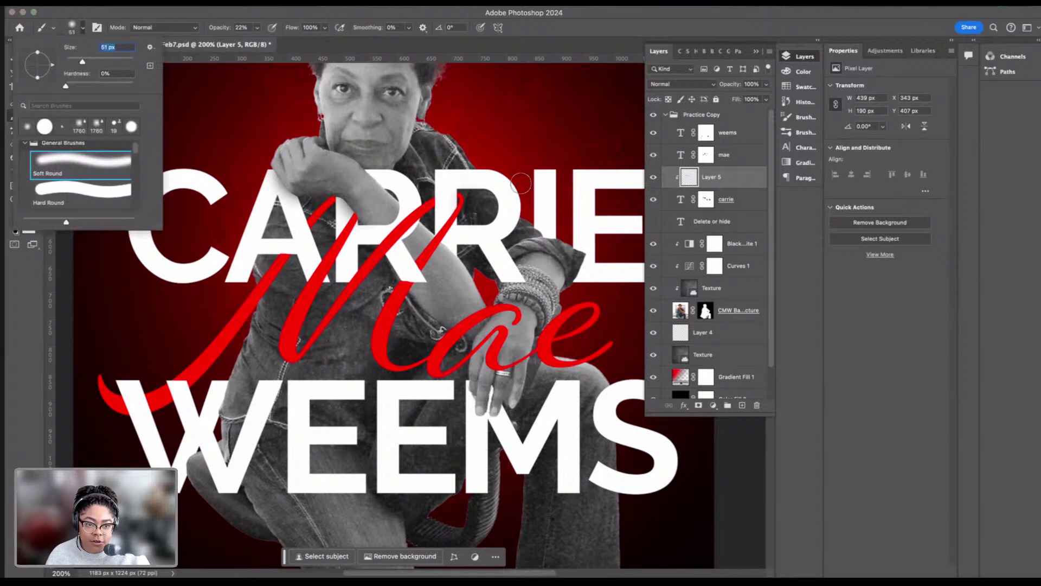
pyautogui.click(466, 203)
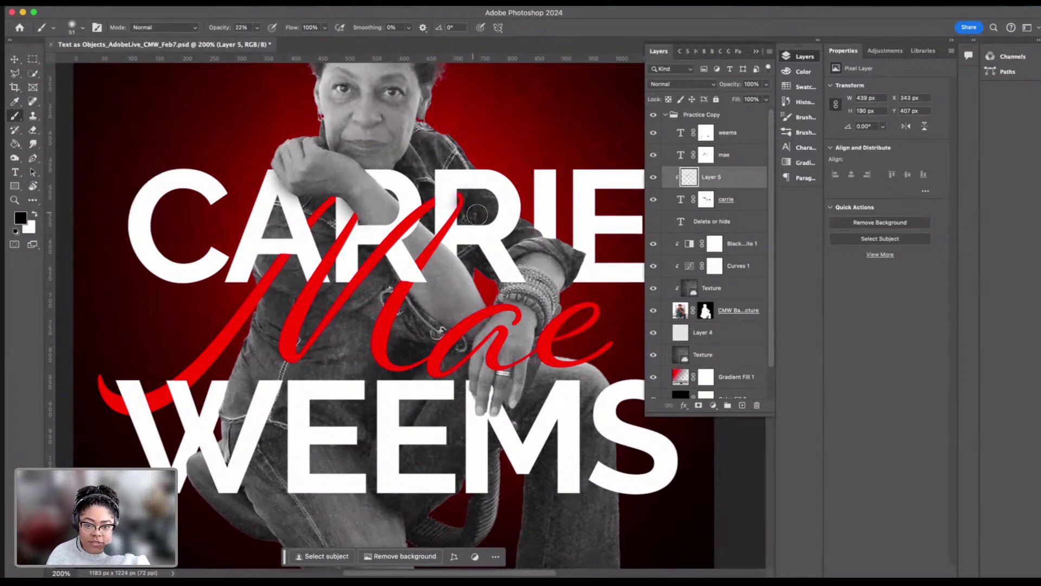
pyautogui.moveTo(465, 305)
pyautogui.mouseDown()
pyautogui.moveTo(383, 253)
pyautogui.moveTo(362, 281)
pyautogui.moveTo(376, 285)
pyautogui.moveTo(352, 281)
pyautogui.moveTo(363, 297)
pyautogui.mouseUp()
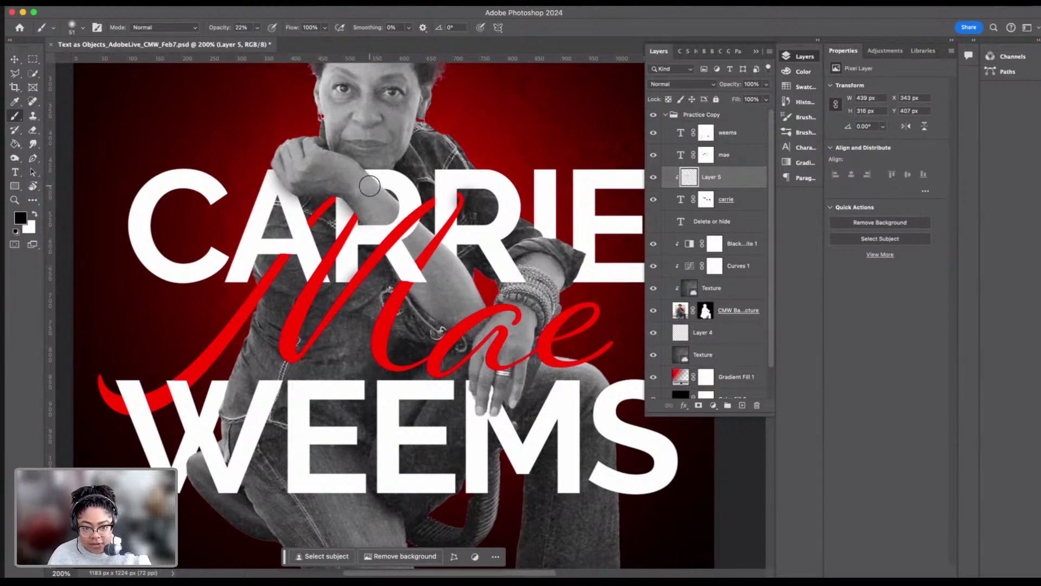
# Step: Apply a Satin effect to the mae text layer with Multiply blending and 59% opacity, and return to the Brush tool
pyautogui.click(746, 162)
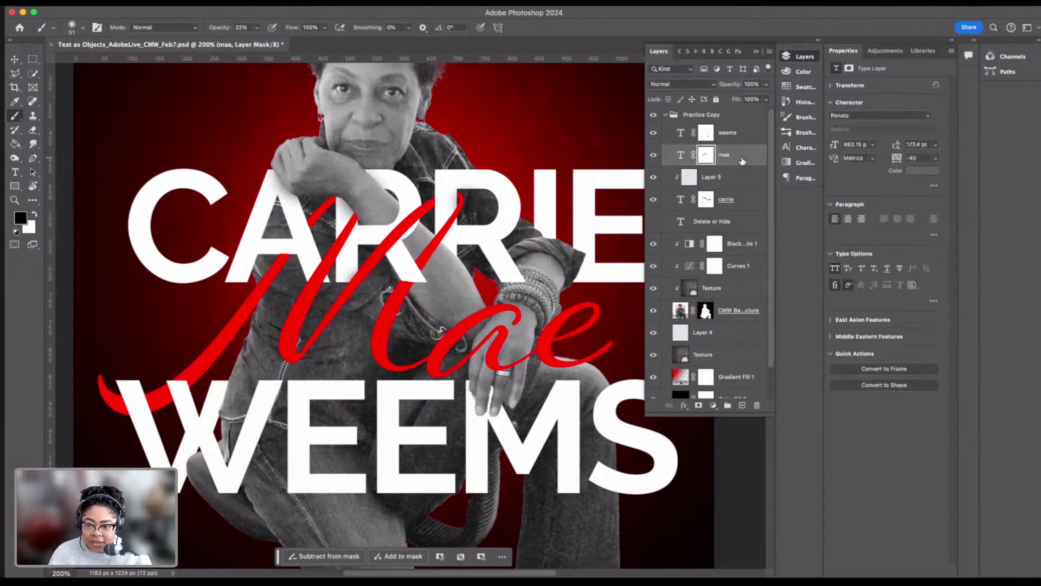
pyautogui.doubleClick(742, 161)
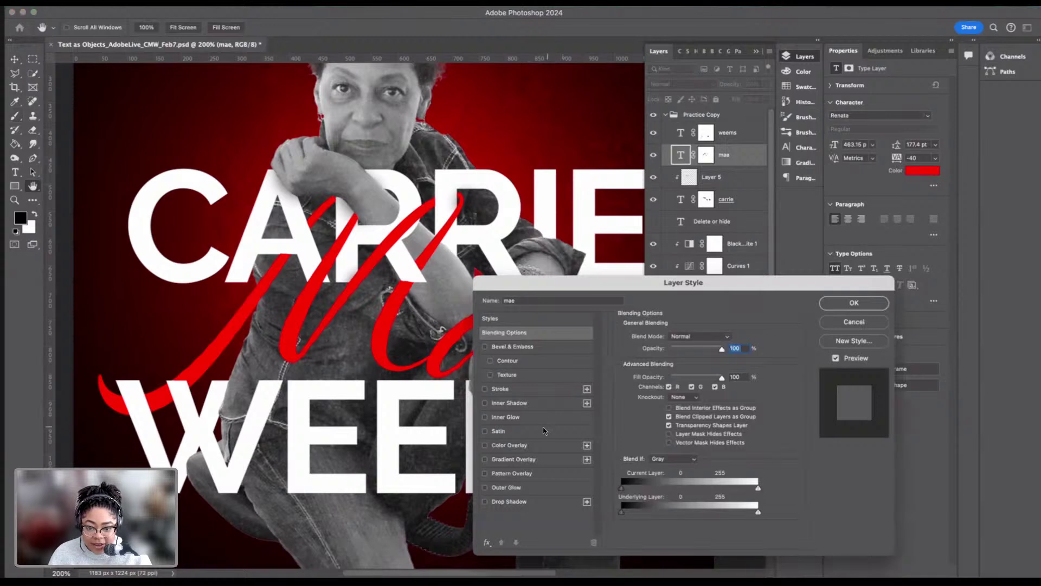
pyautogui.click(499, 431)
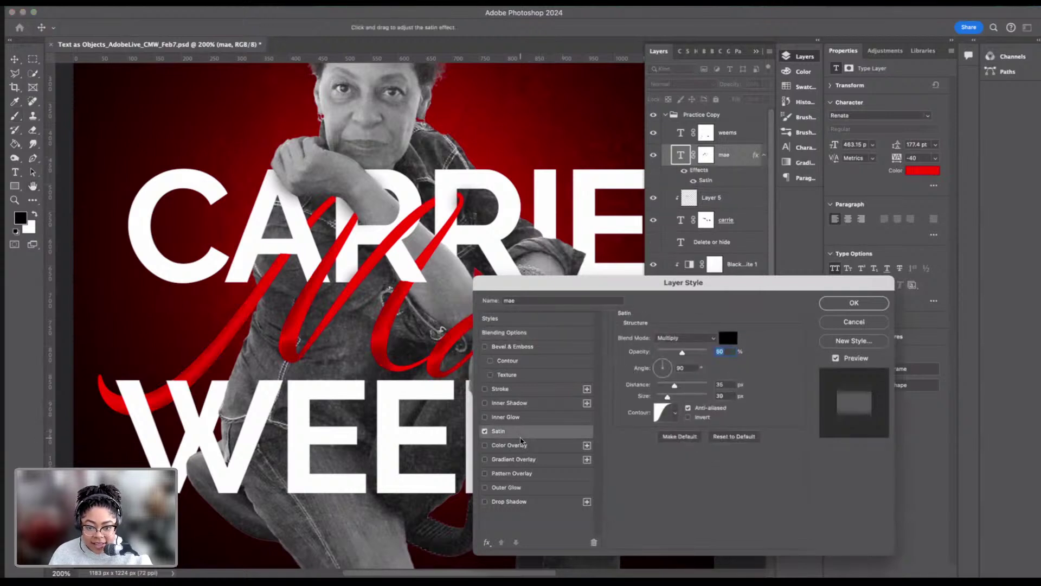
pyautogui.moveTo(683, 352); pyautogui.dragTo(686, 354)
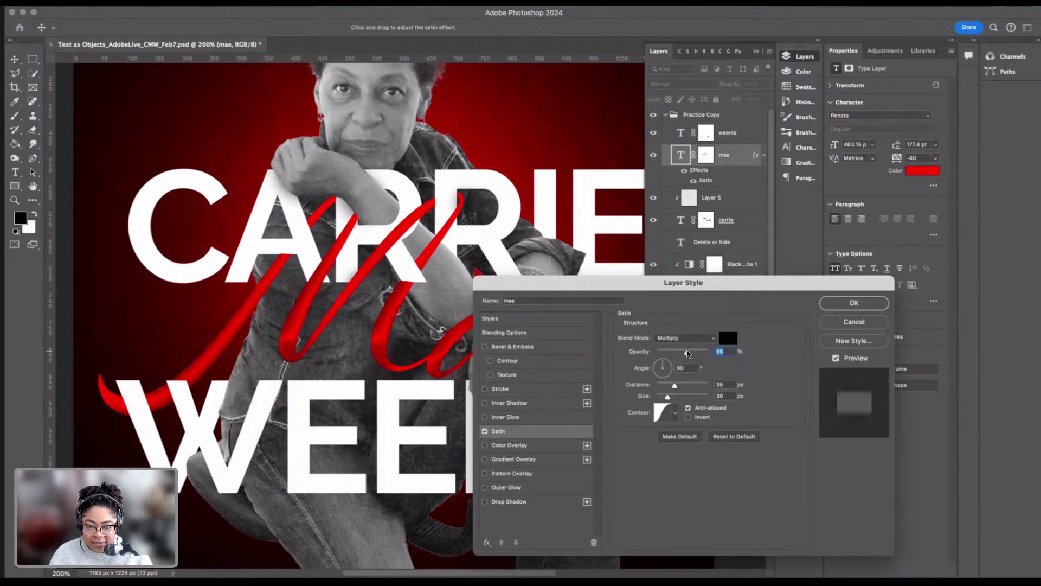
pyautogui.click(854, 302)
pyautogui.press('b')
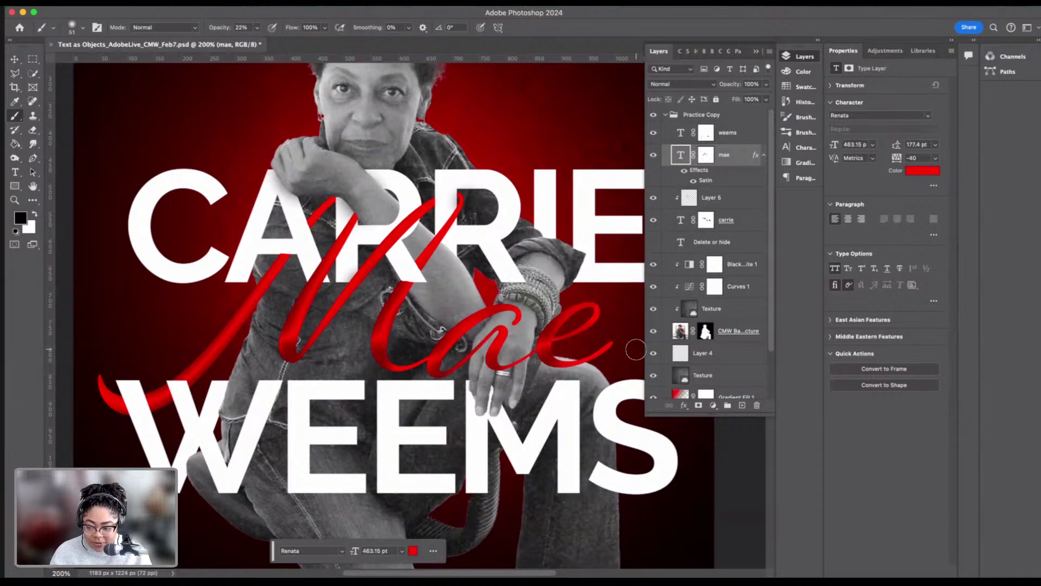
# Step: Add an empty layer above the weems text layer
pyautogui.scroll(-2, 605, 291)
pyautogui.hscroll(-3, 604, 291)
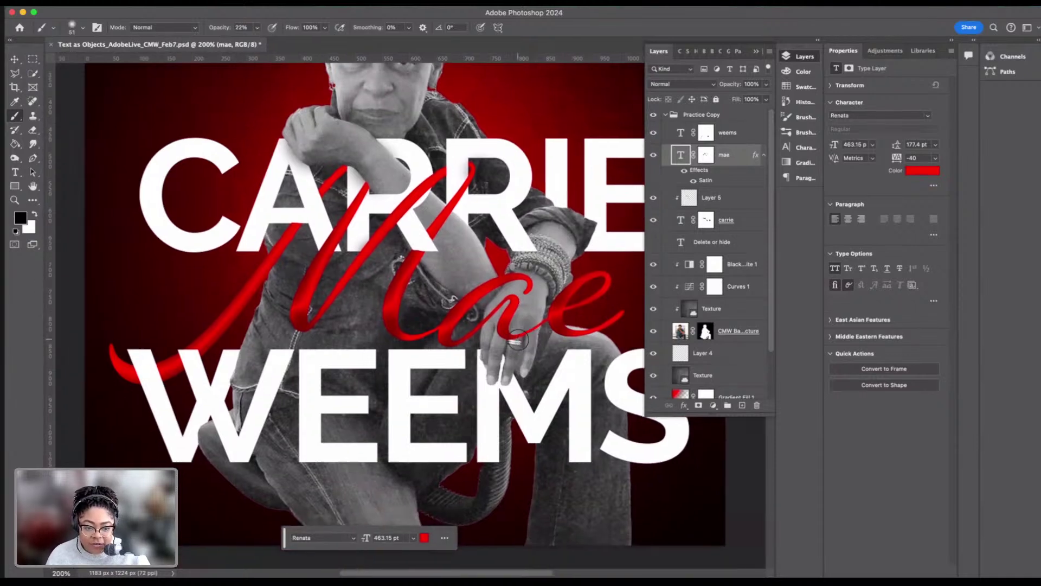
pyautogui.click(736, 133)
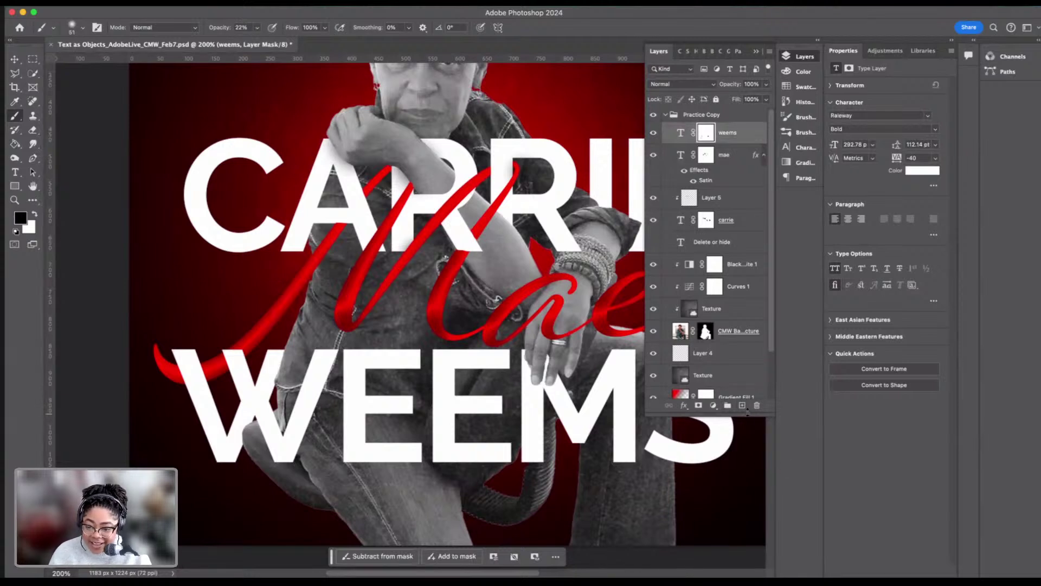
pyautogui.click(742, 407)
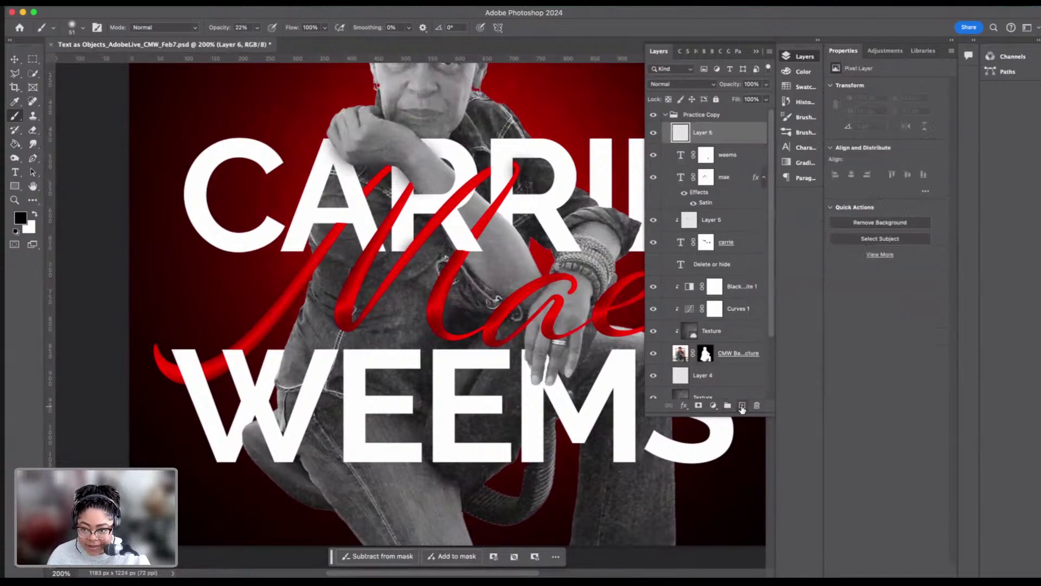
pyautogui.rightClick(732, 136)
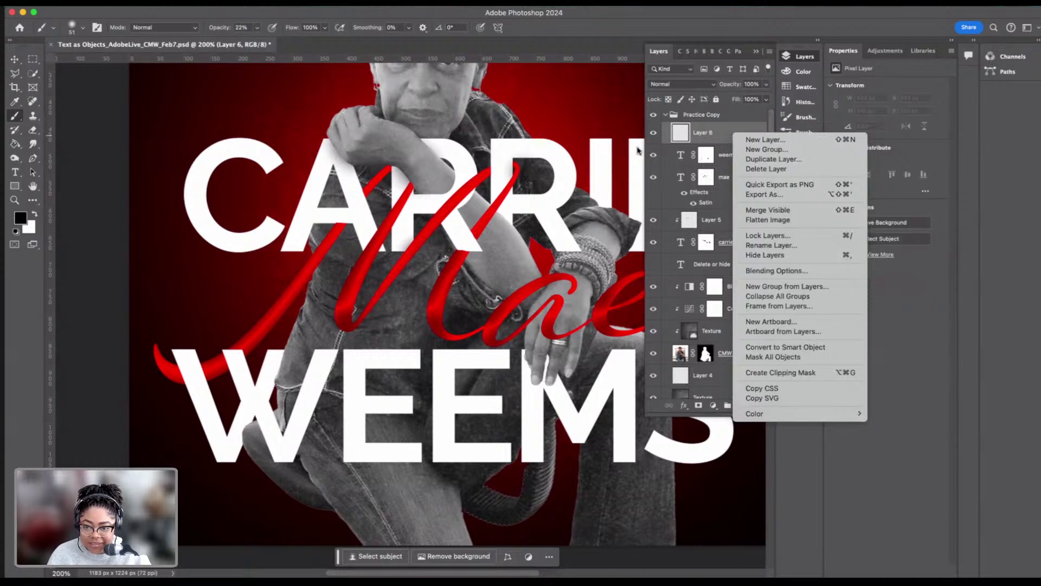
pyautogui.click(620, 204)
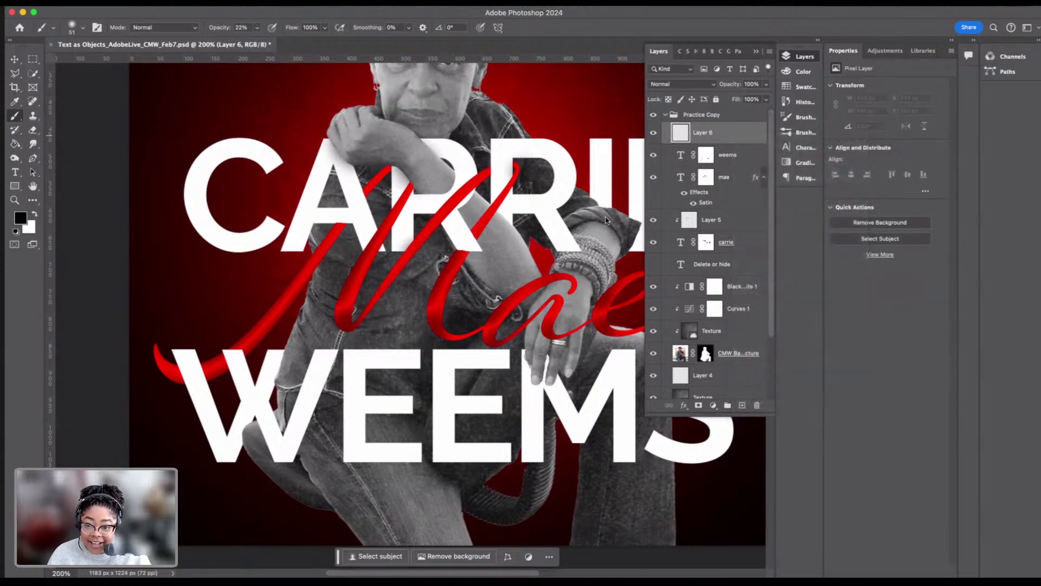
# Step: Paint soft shadows on the I and E of CARRIE next to the rolled sleeve, using the layer clipped to carrie
pyautogui.click(706, 179)
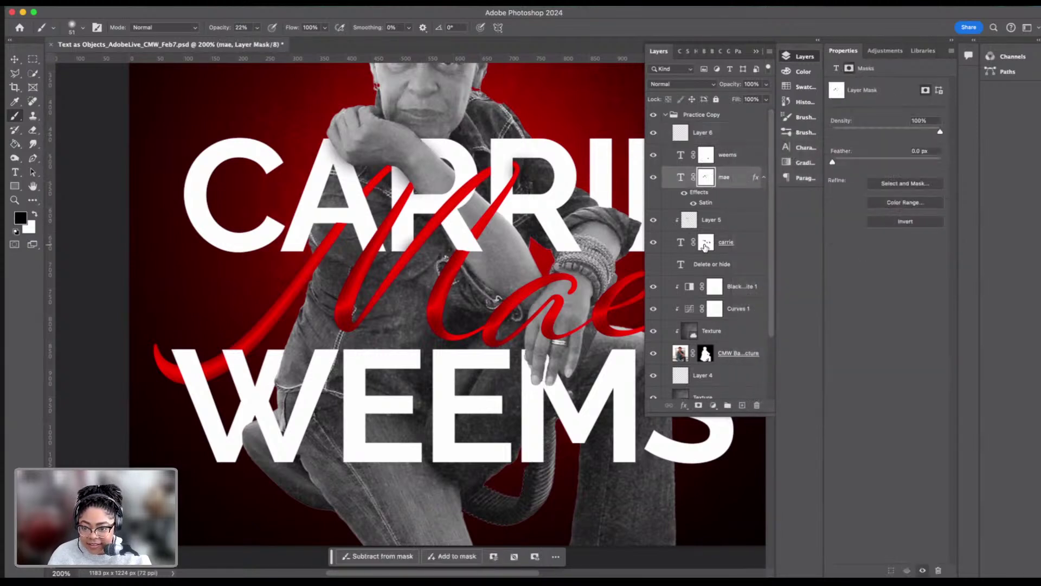
pyautogui.click(692, 225)
pyautogui.hscroll(3, 289, 109)
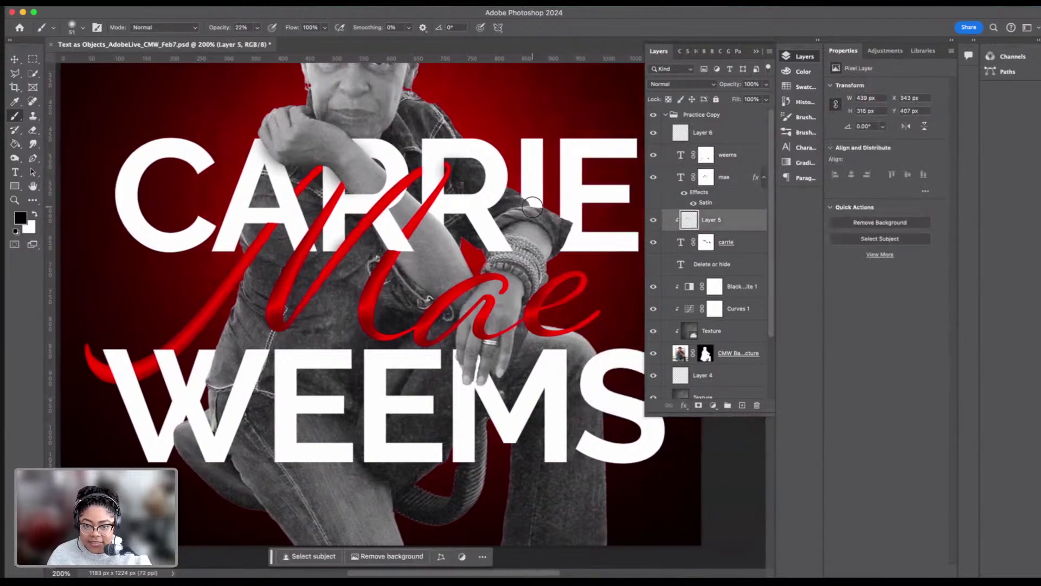
pyautogui.moveTo(540, 202)
pyautogui.mouseDown()
pyautogui.moveTo(517, 210)
pyautogui.moveTo(541, 229)
pyautogui.moveTo(543, 220)
pyautogui.moveTo(555, 254)
pyautogui.moveTo(531, 214)
pyautogui.mouseUp()
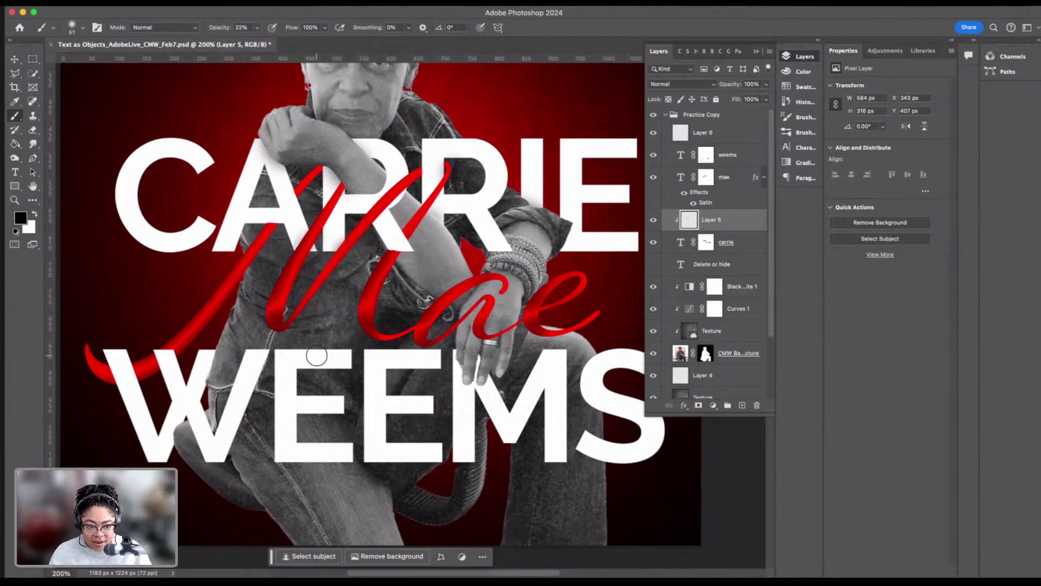
# Step: Add another layer directly above the weems text layer and clip it to weems
pyautogui.hscroll(-5, 317, 355)
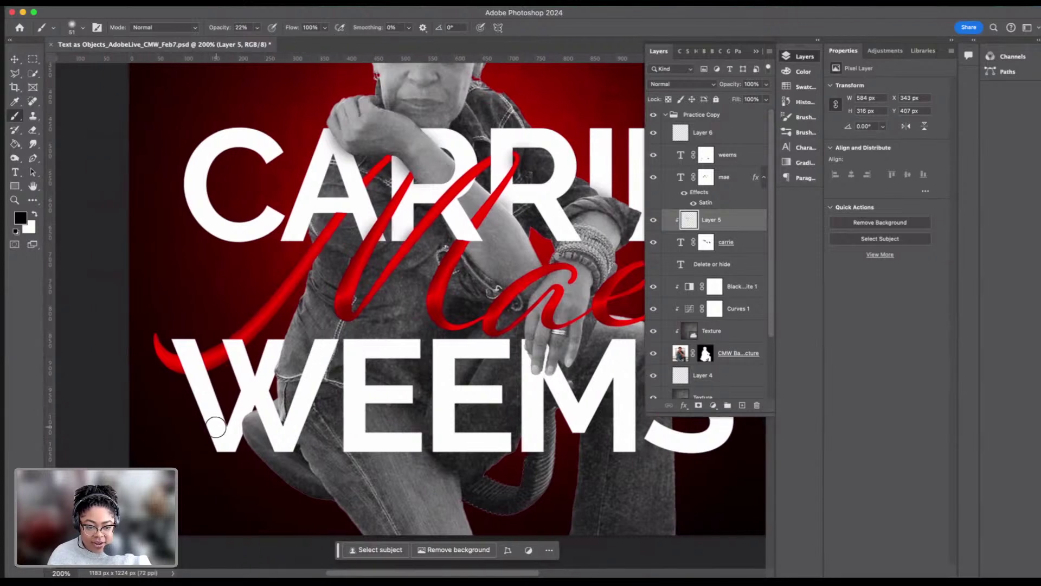
pyautogui.click(747, 161)
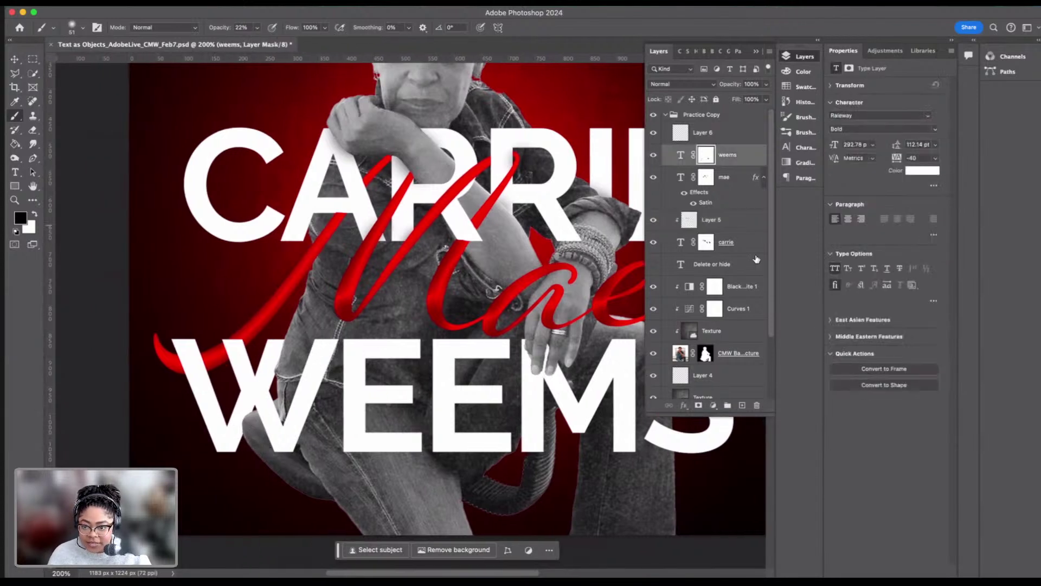
pyautogui.click(742, 405)
pyautogui.rightClick(725, 159)
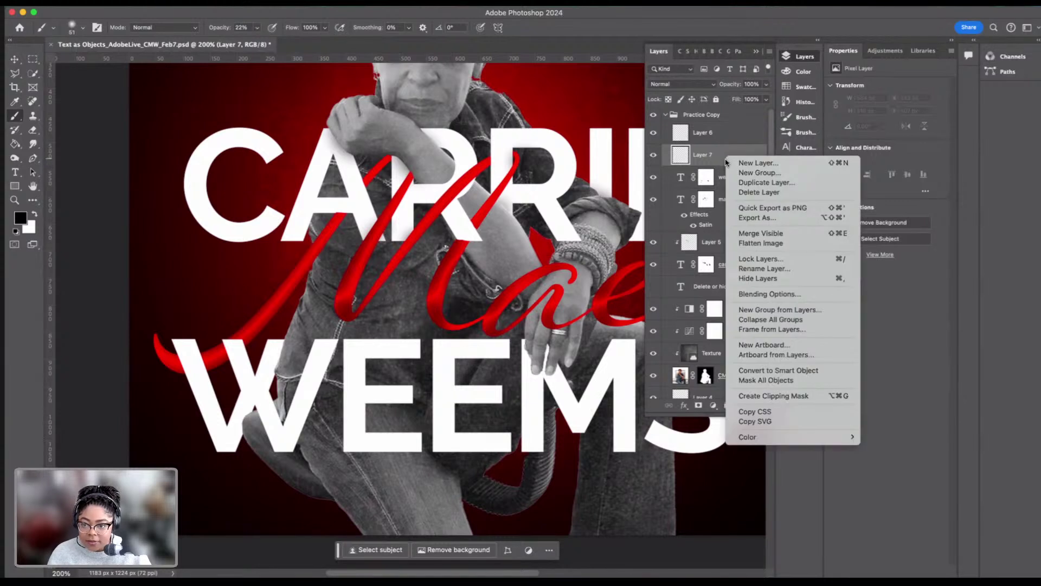
pyautogui.click(792, 397)
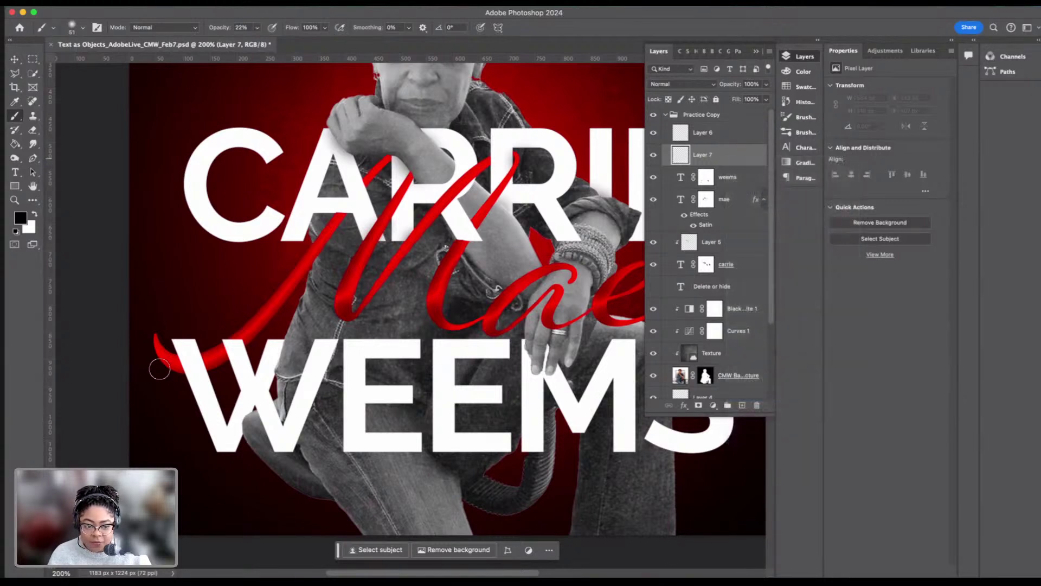
# Step: Paint soft black shadows on the W of WEEMS where the dark shape overlaps it and on the M beside the fingertips
pyautogui.click(251, 427)
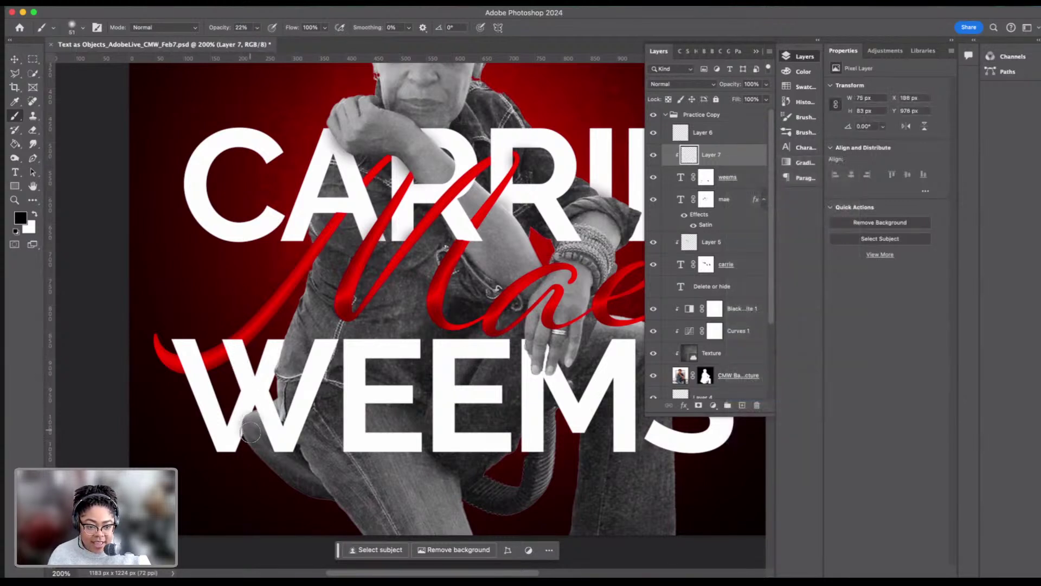
pyautogui.click(250, 433)
pyautogui.click(253, 419)
pyautogui.hscroll(5, 507, 370)
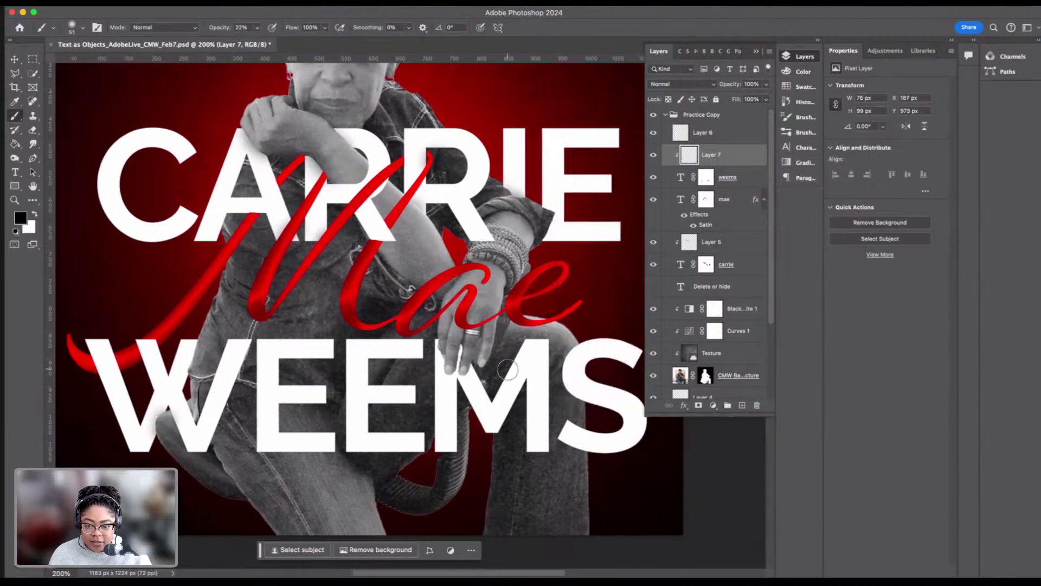
pyautogui.click(441, 353)
pyautogui.click(441, 355)
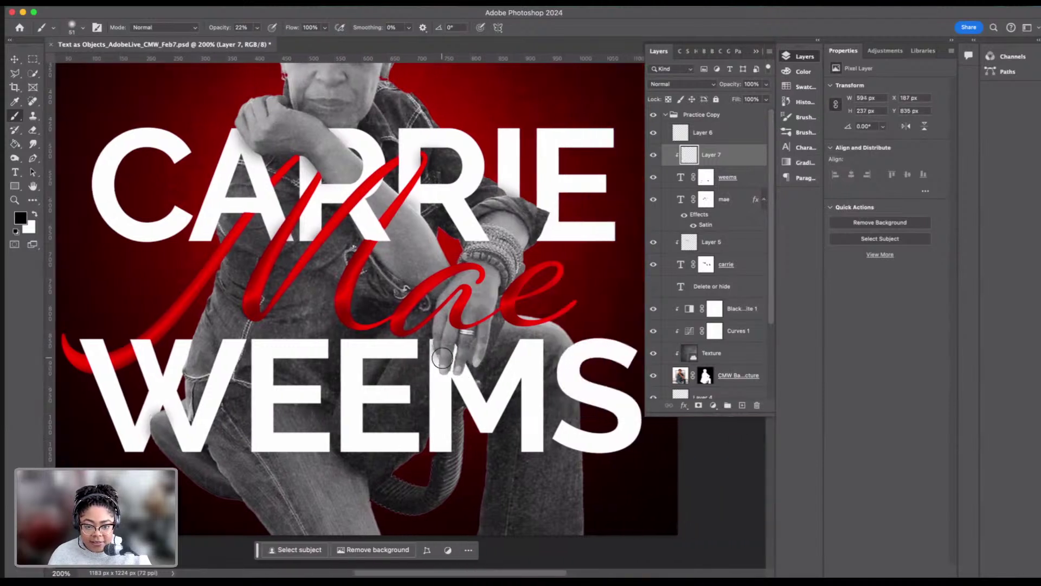
# Step: Build up the soft black shadow on the M of WEEMS around the fingertips, on the layer clipped to weems
pyautogui.click(444, 361)
pyautogui.click(446, 365)
pyautogui.click(460, 364)
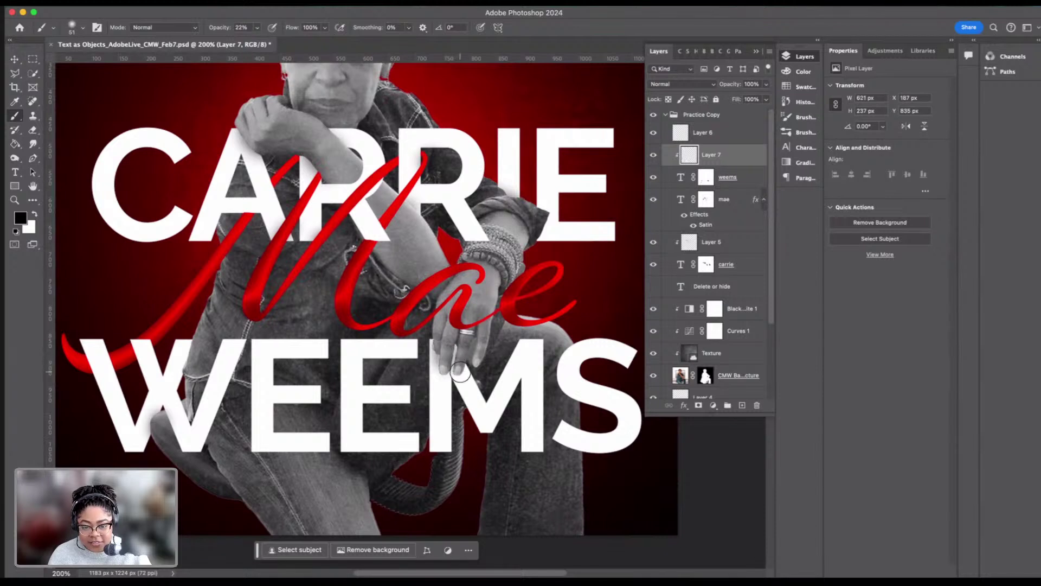
pyautogui.click(461, 372)
pyautogui.click(448, 340)
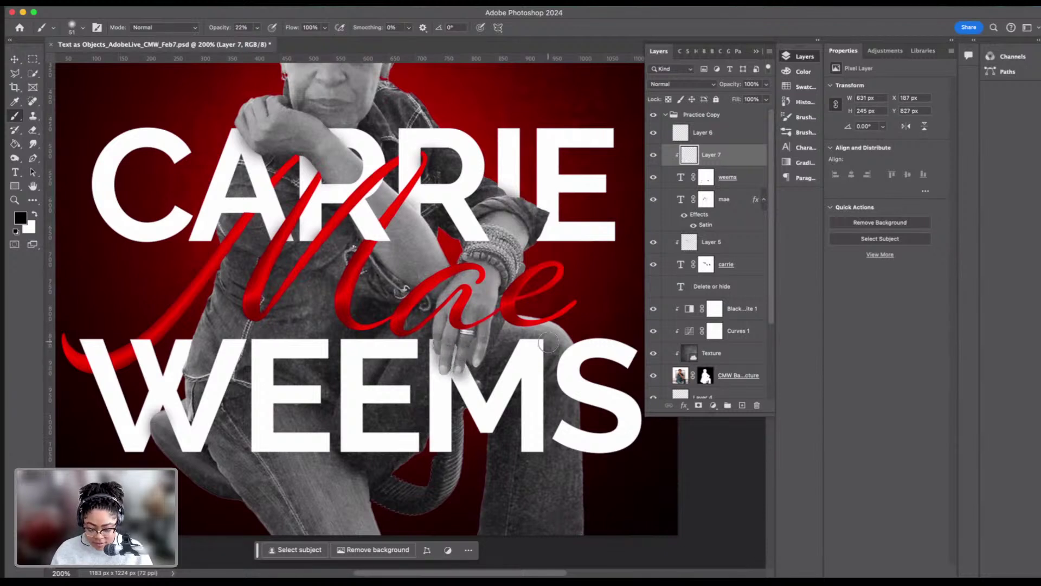
pyautogui.press('super+minus')
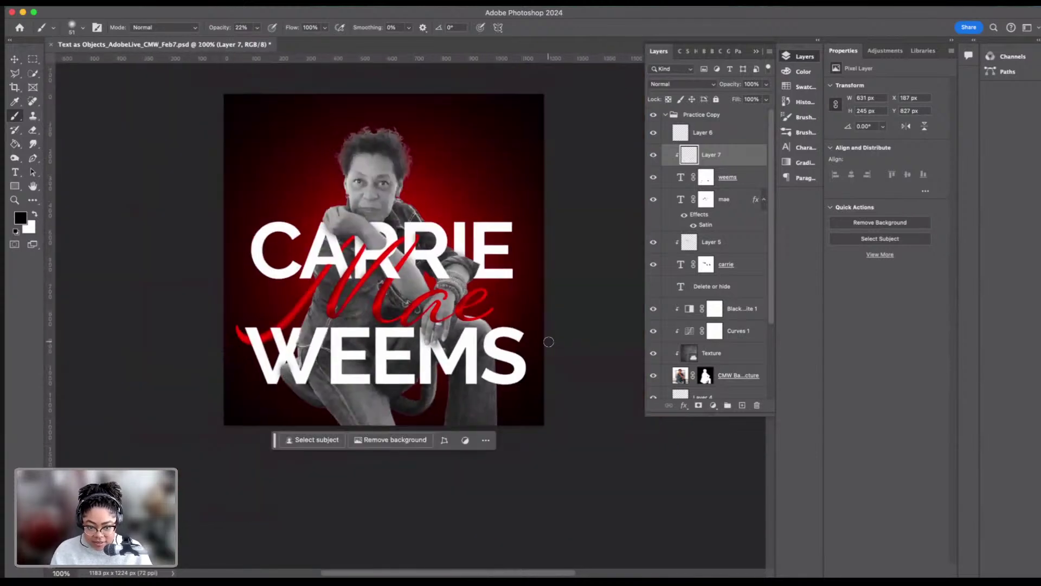
pyautogui.hscroll(3, 549, 342)
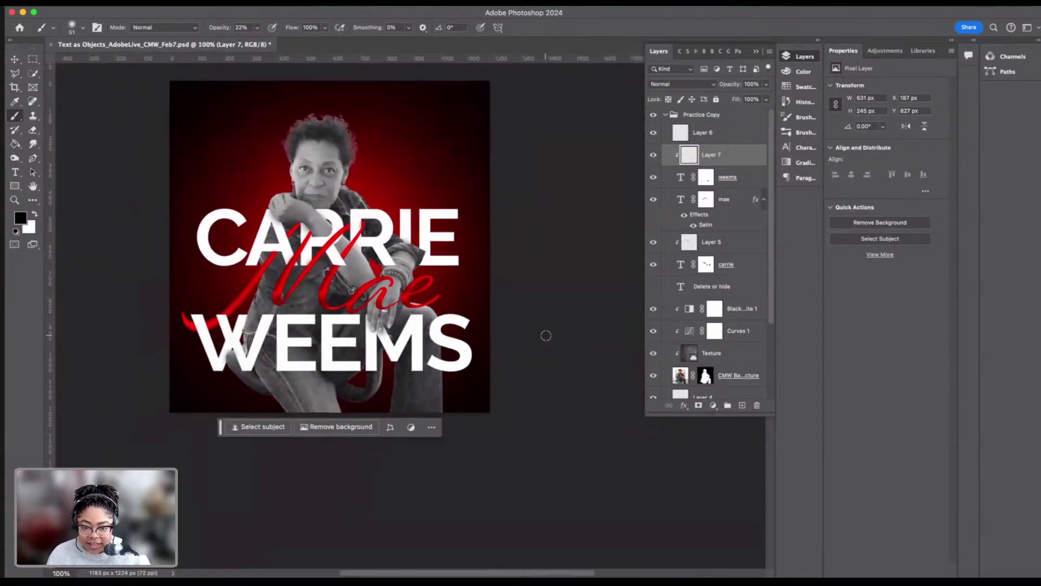
pyautogui.hscroll(-3, 546, 335)
pyautogui.scroll(1, 546, 337)
pyautogui.press('super+plus')
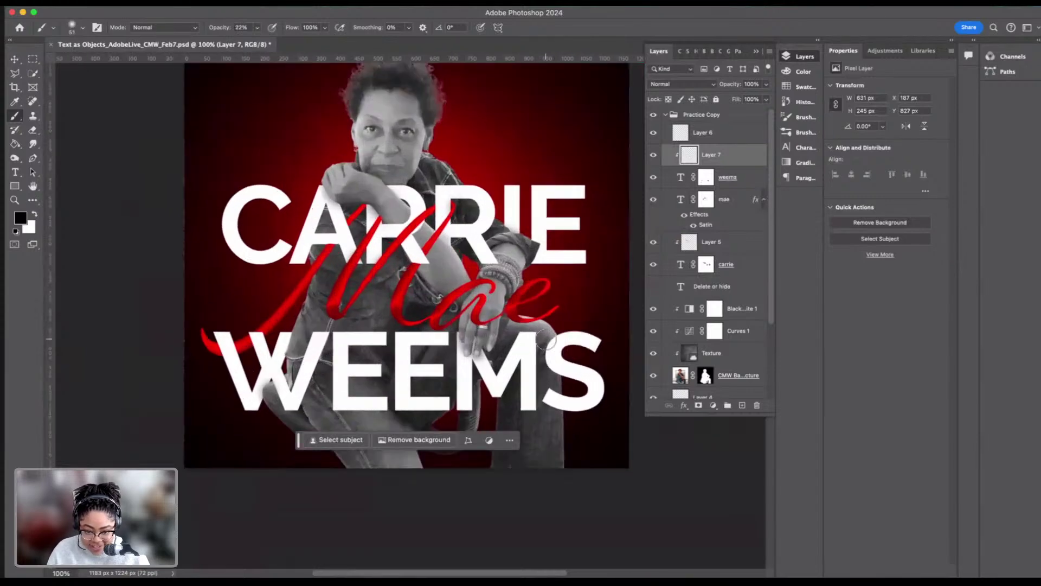
pyautogui.press('super+minus')
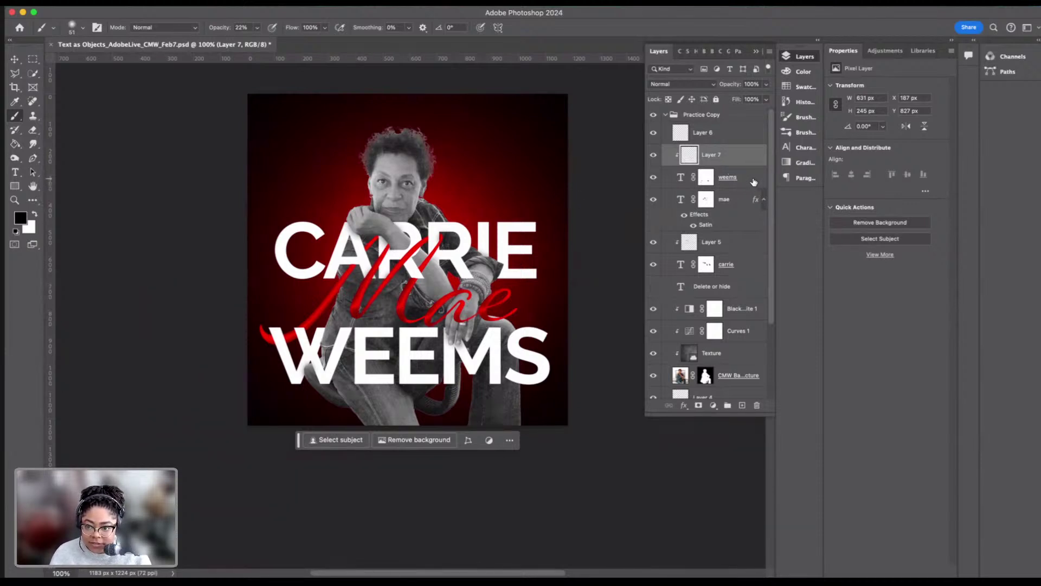
# Step: On the weems layer mask, hide the lower end of the S where it crosses the leg, using a black 35 px Hard Round brush at 100% opacity
pyautogui.click(706, 176)
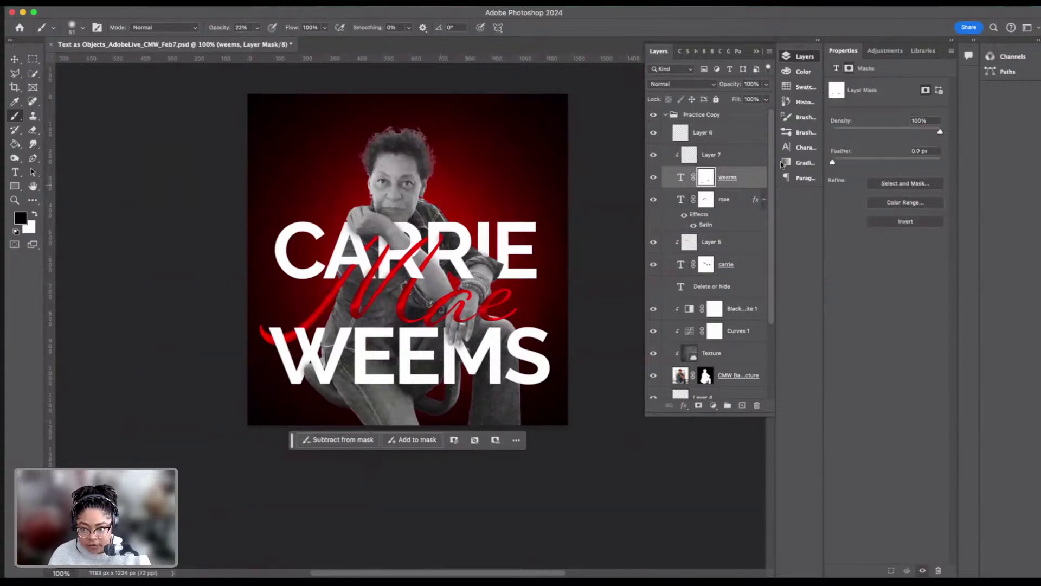
pyautogui.click(257, 28)
pyautogui.press('0')
pyautogui.click(83, 27)
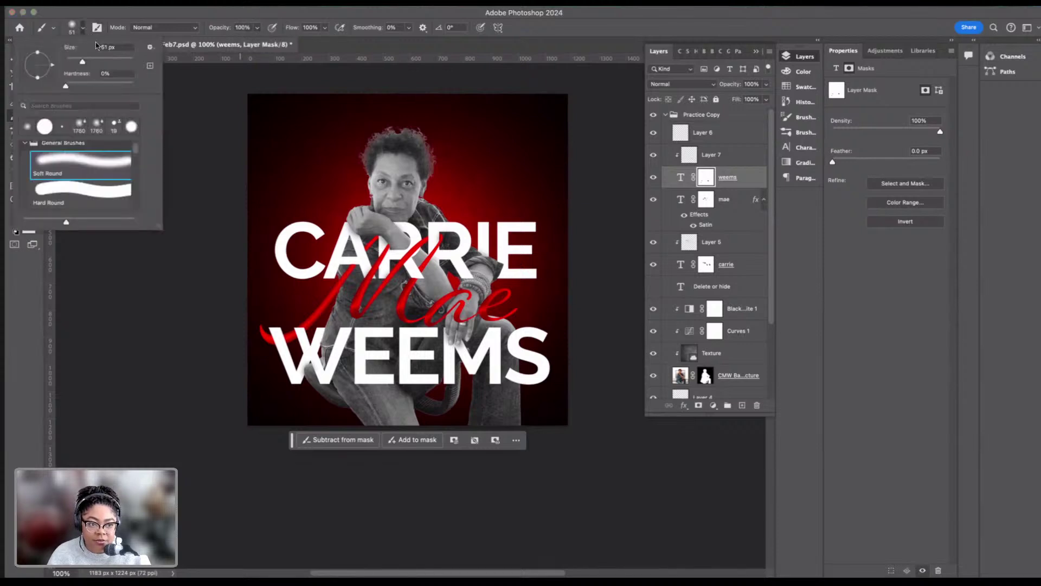
pyautogui.click(92, 194)
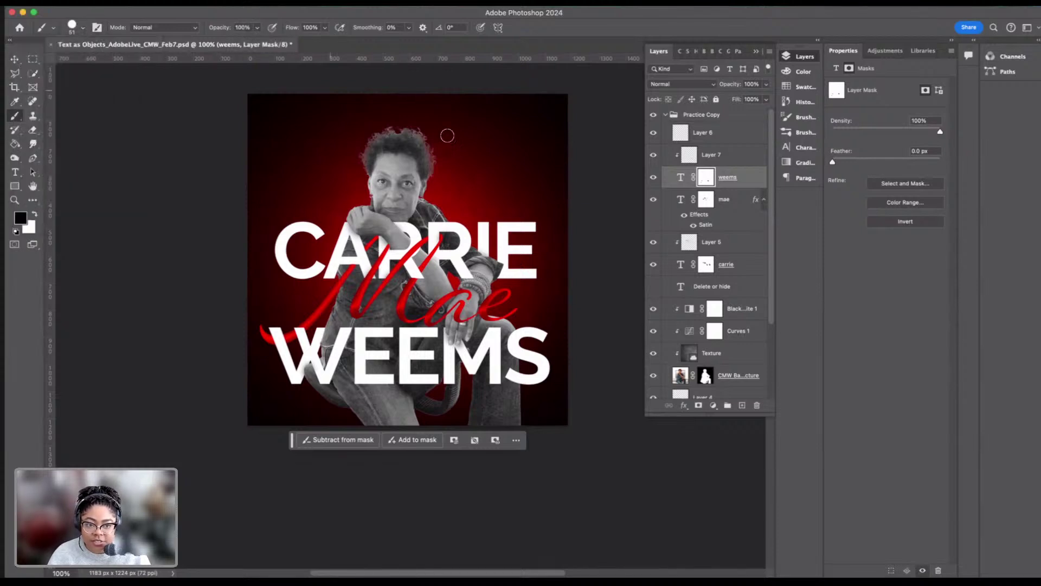
pyautogui.press('Return')
pyautogui.press('[')
pyautogui.press('[')
pyautogui.press('[')
pyautogui.press('[')
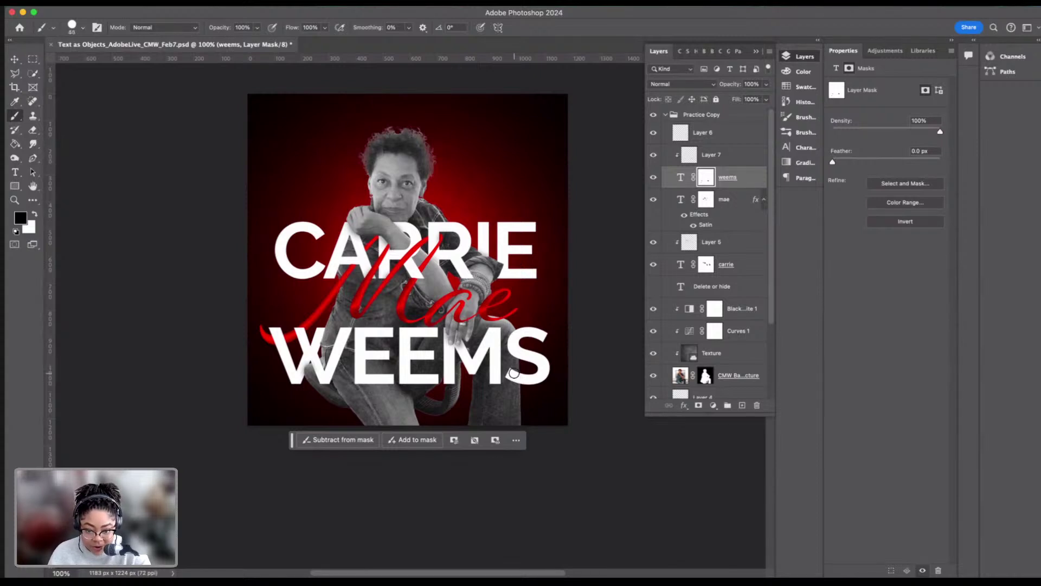
pyautogui.moveTo(511, 371); pyautogui.dragTo(510, 374)
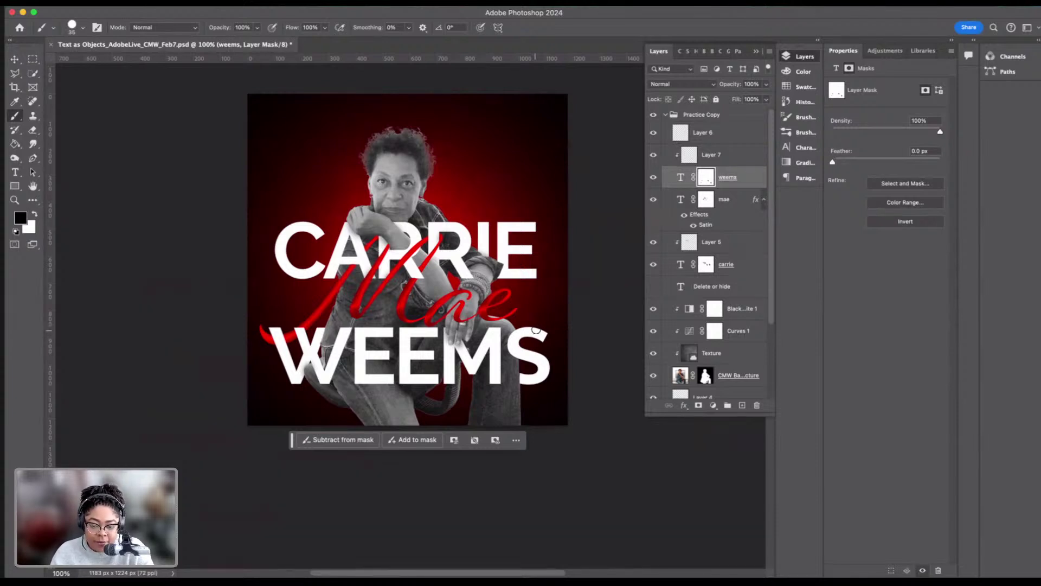
# Step: On the layer clipped to weems, paint a soft shadow on the lower end of the S beside the leg with a black Soft Round brush at 19% opacity
pyautogui.press('super+plus')
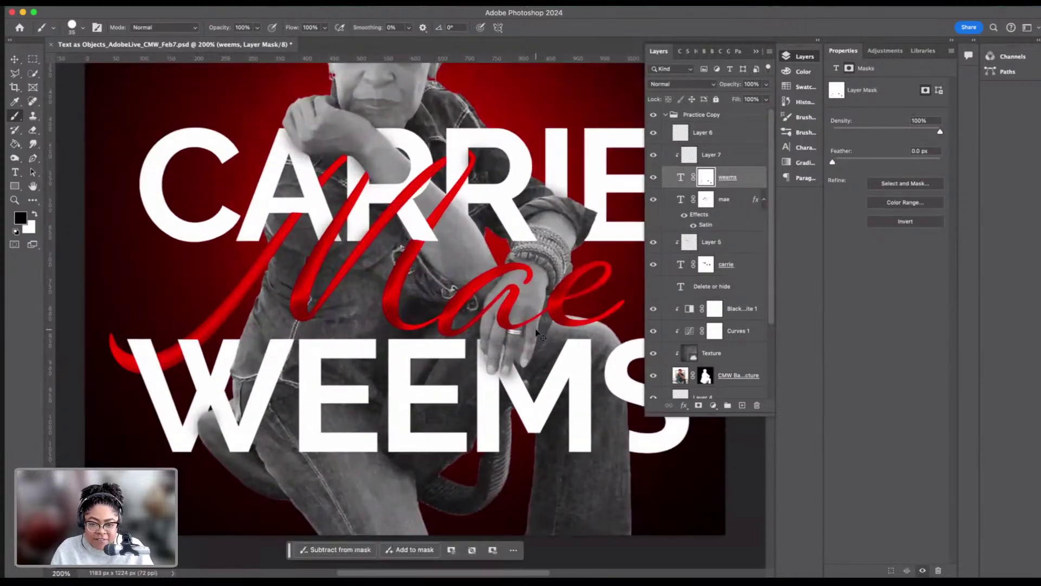
pyautogui.press('super+minus')
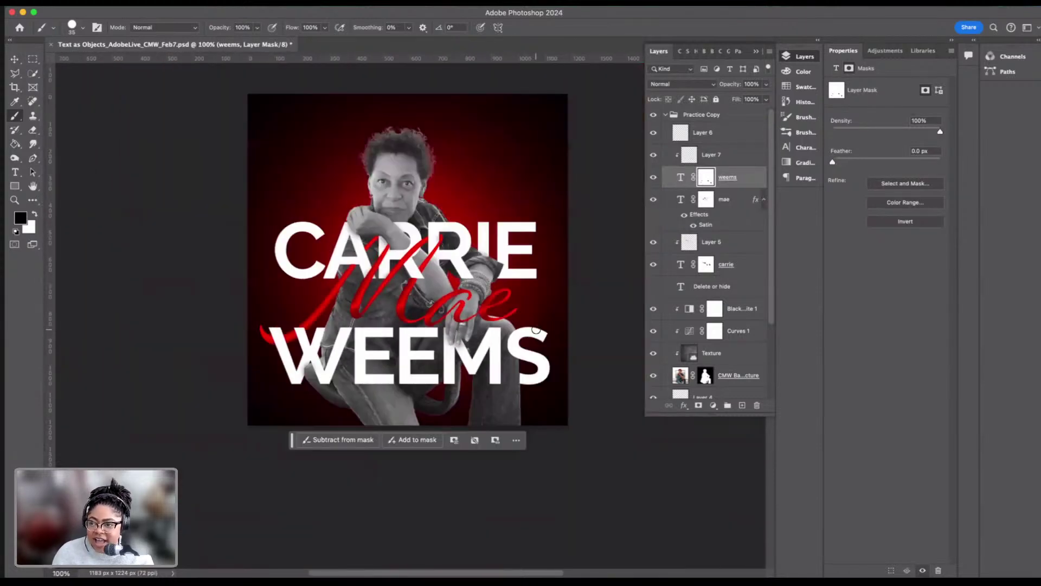
pyautogui.press('super+equal')
pyautogui.press('super+equal')
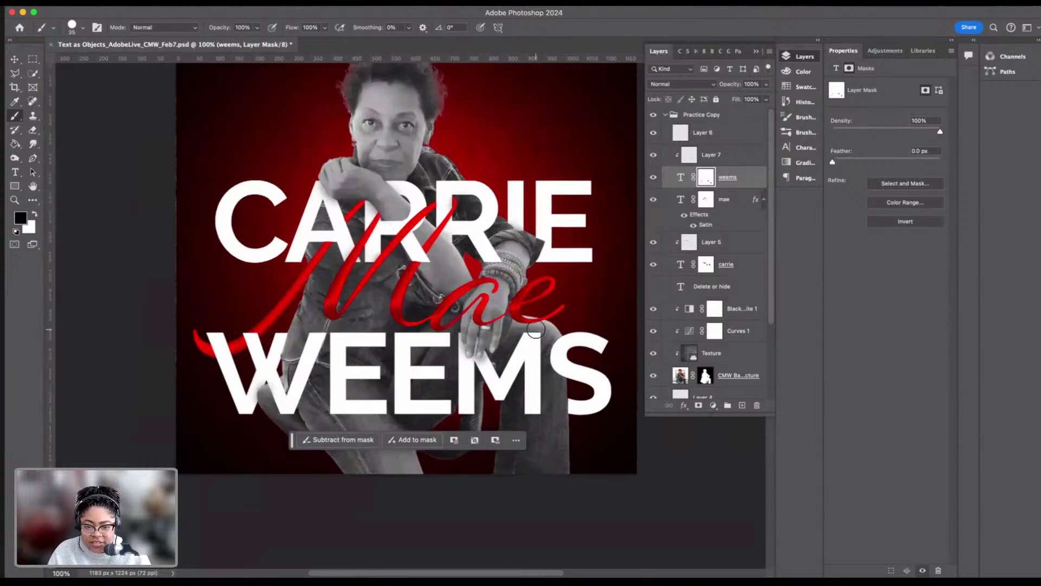
pyautogui.hscroll(3, 530, 334)
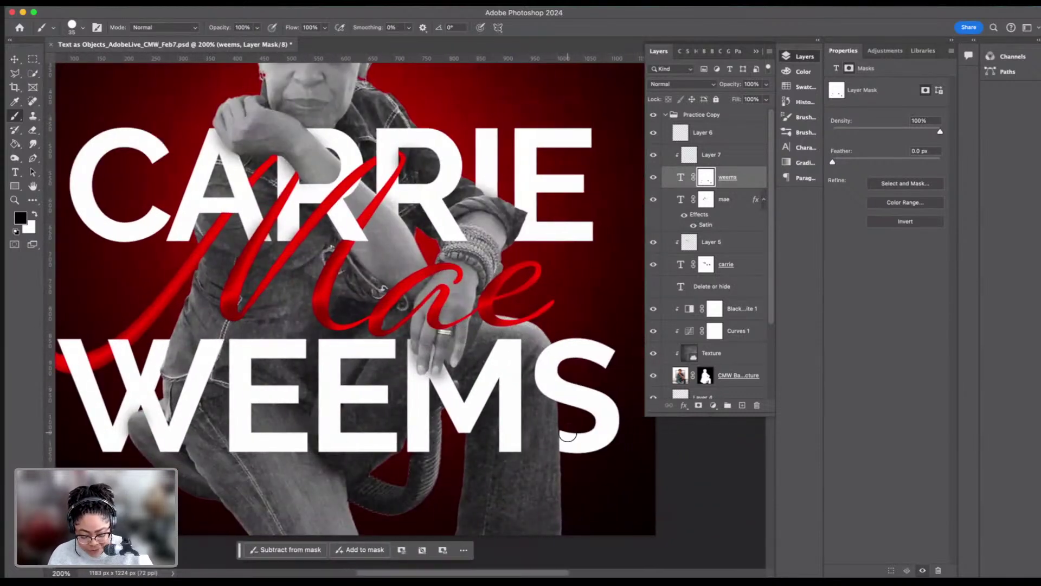
pyautogui.press('x')
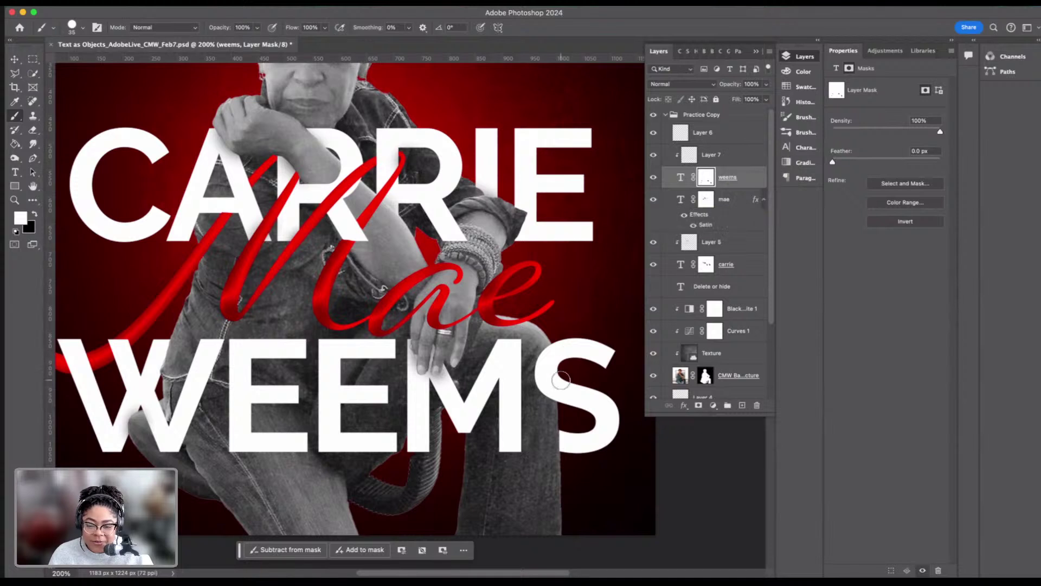
pyautogui.click(722, 156)
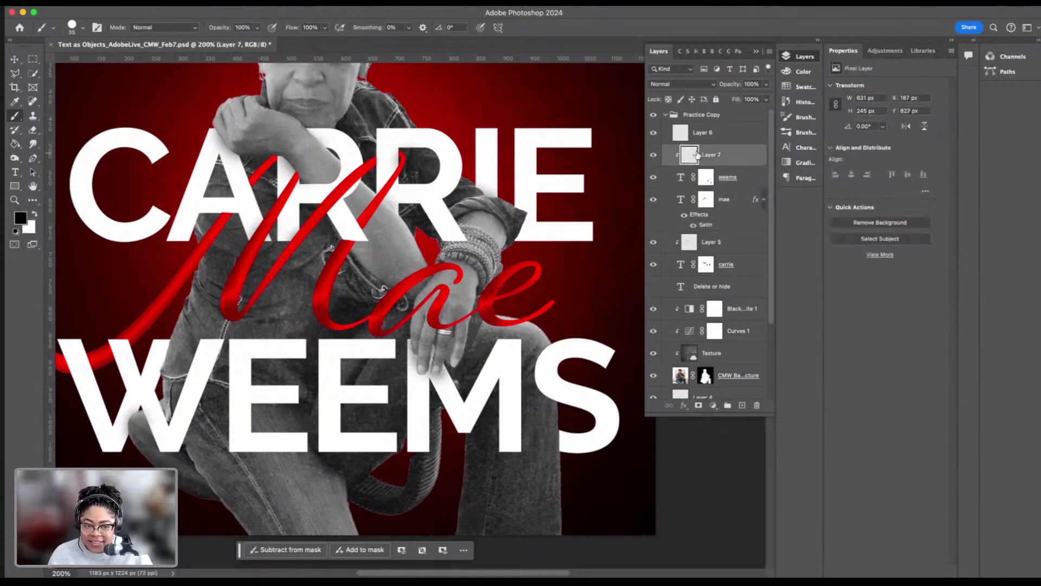
pyautogui.press('x')
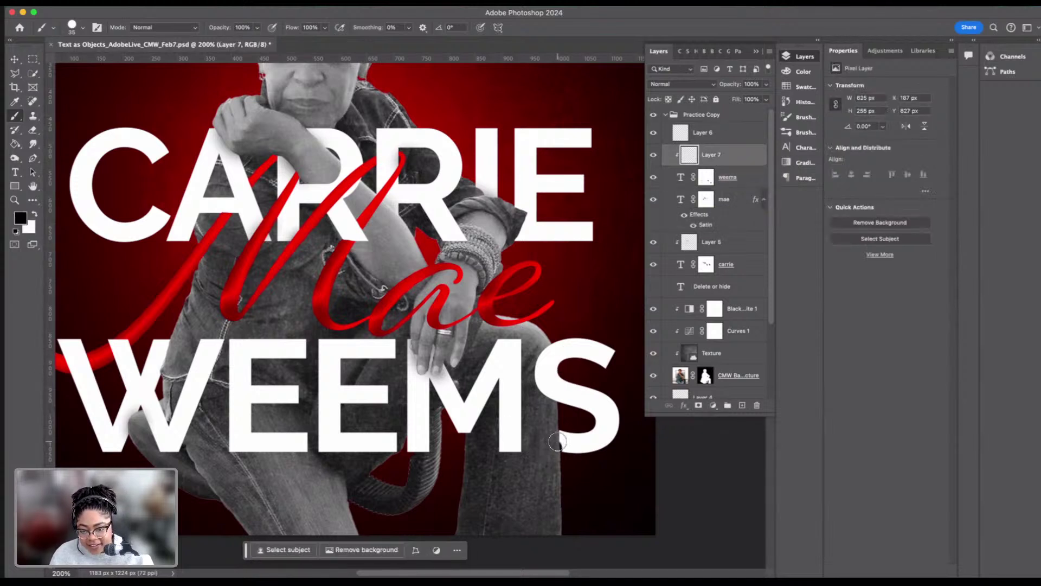
pyautogui.click(83, 30)
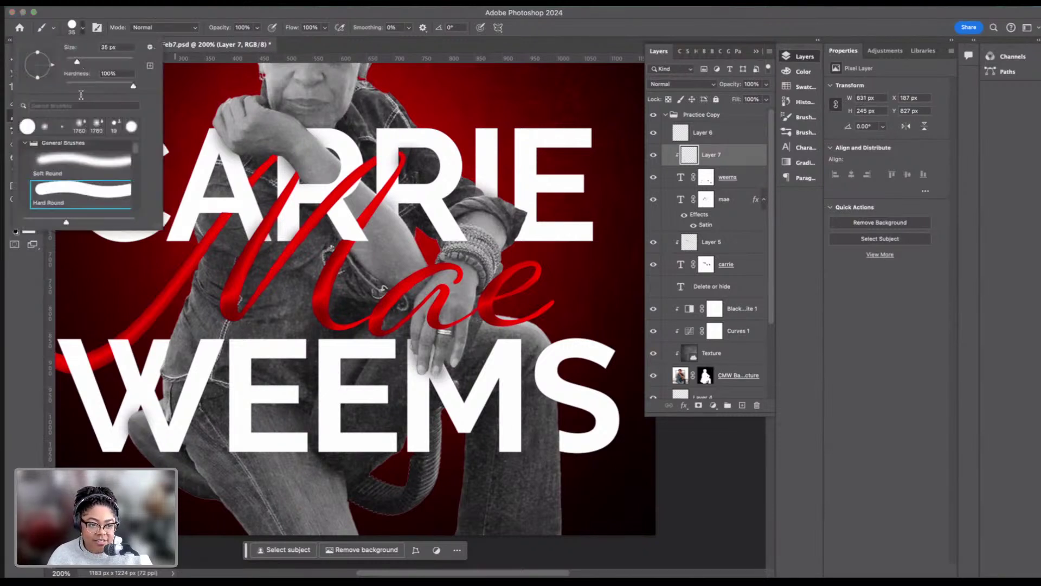
pyautogui.click(84, 167)
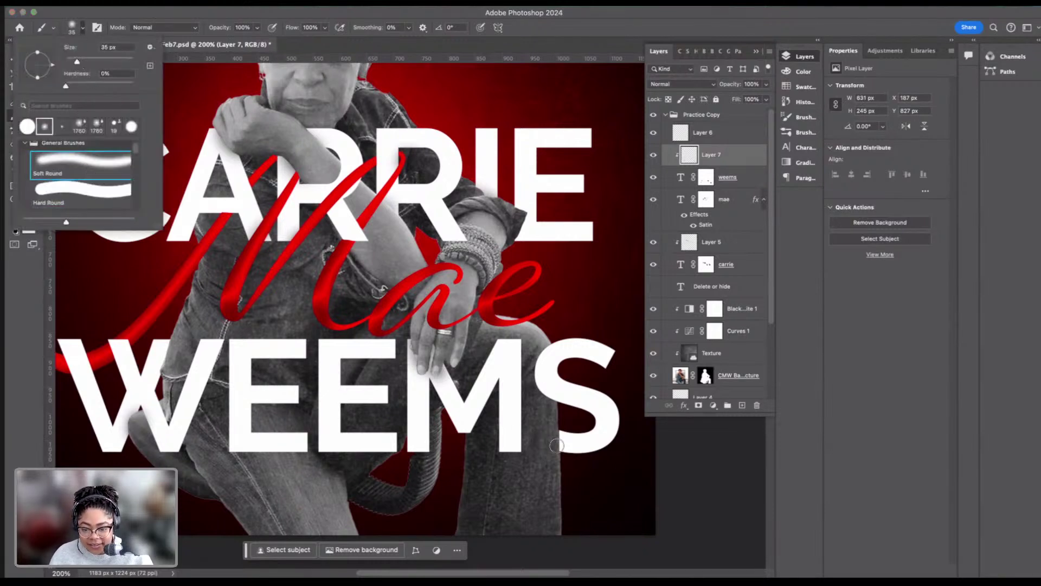
pyautogui.click(559, 442)
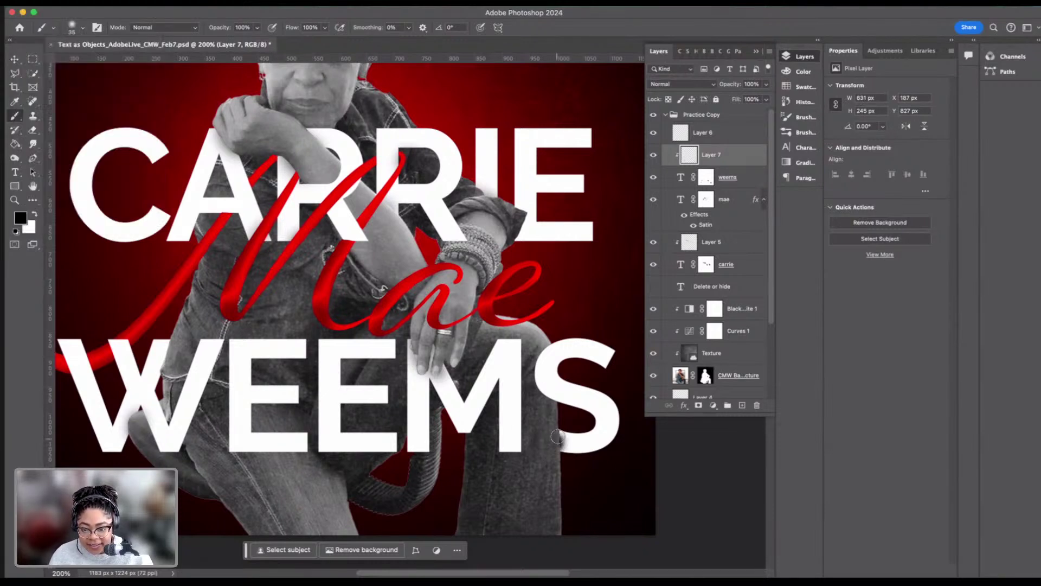
pyautogui.click(257, 27)
pyautogui.moveTo(260, 43); pyautogui.dragTo(218, 44)
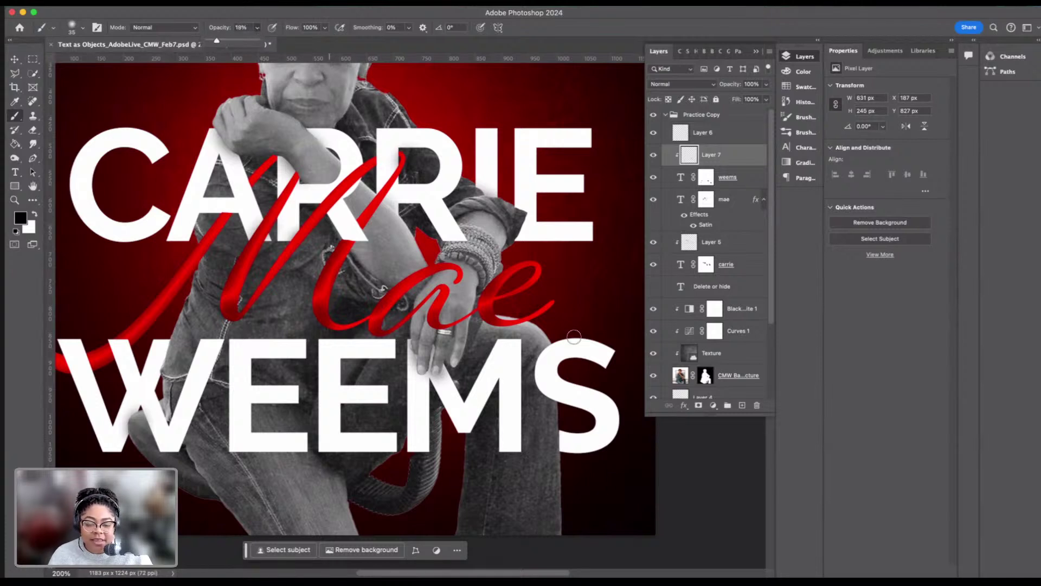
pyautogui.click(557, 443)
pyautogui.moveTo(554, 431); pyautogui.dragTo(552, 451)
# Step: Collapse the Practice Copy group and compare it with the Finished_Piece layer by switching their visibility, leaving only Practice Copy shown
pyautogui.press('super+minus')
pyautogui.press('super+minus')
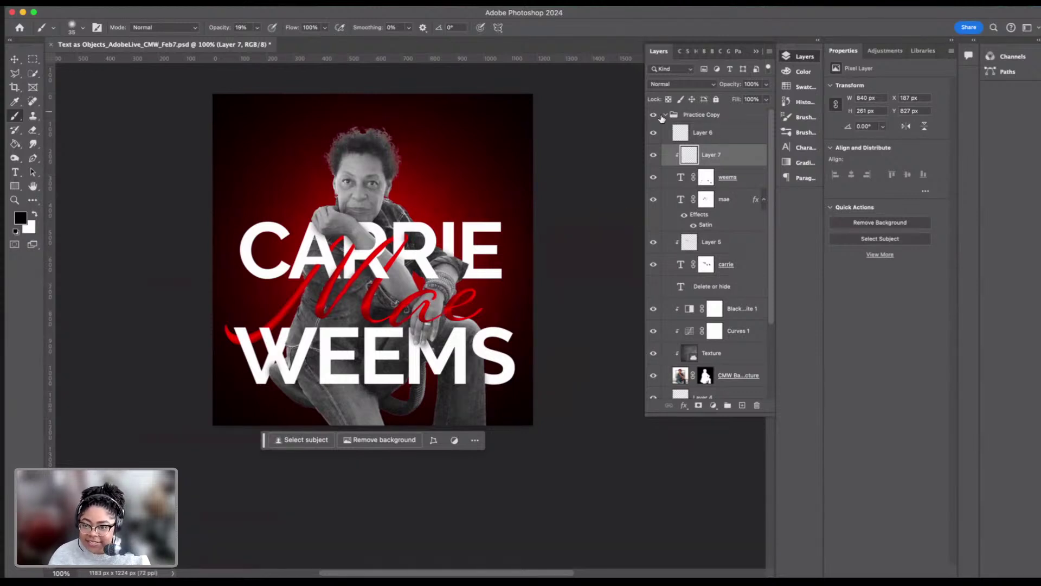
pyautogui.click(666, 115)
pyautogui.click(653, 114)
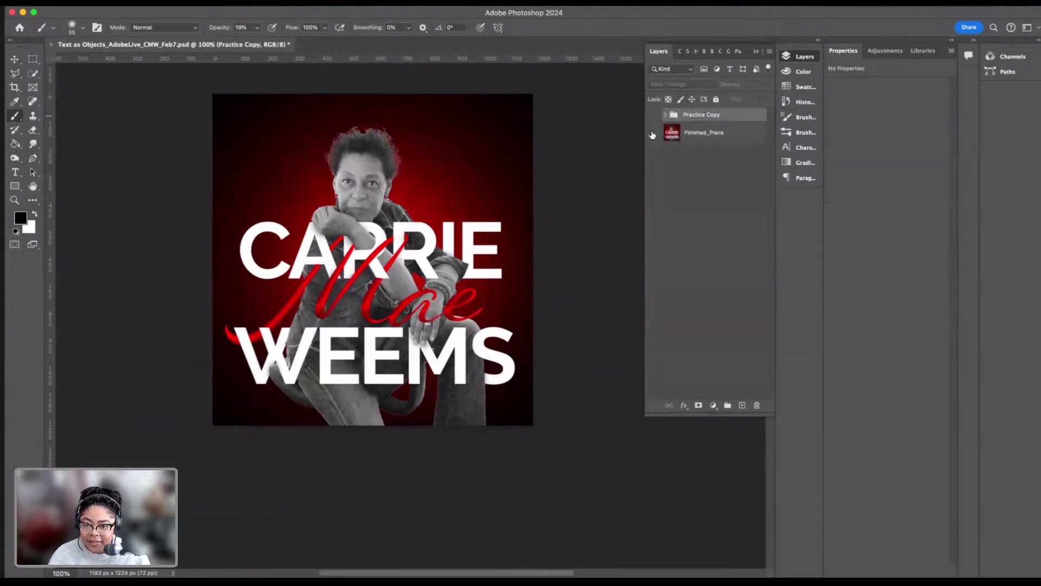
pyautogui.click(653, 134)
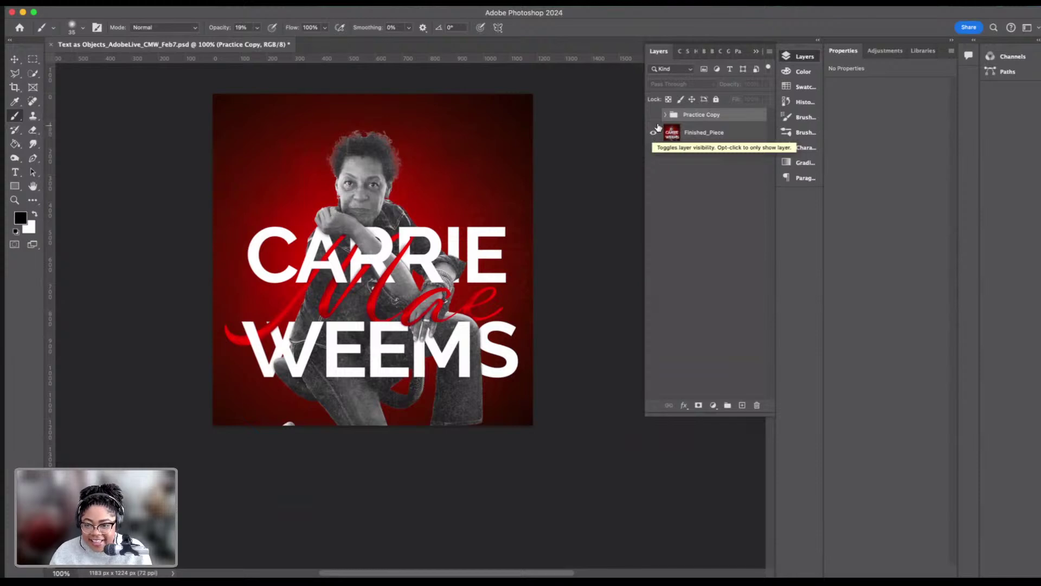
pyautogui.click(655, 117)
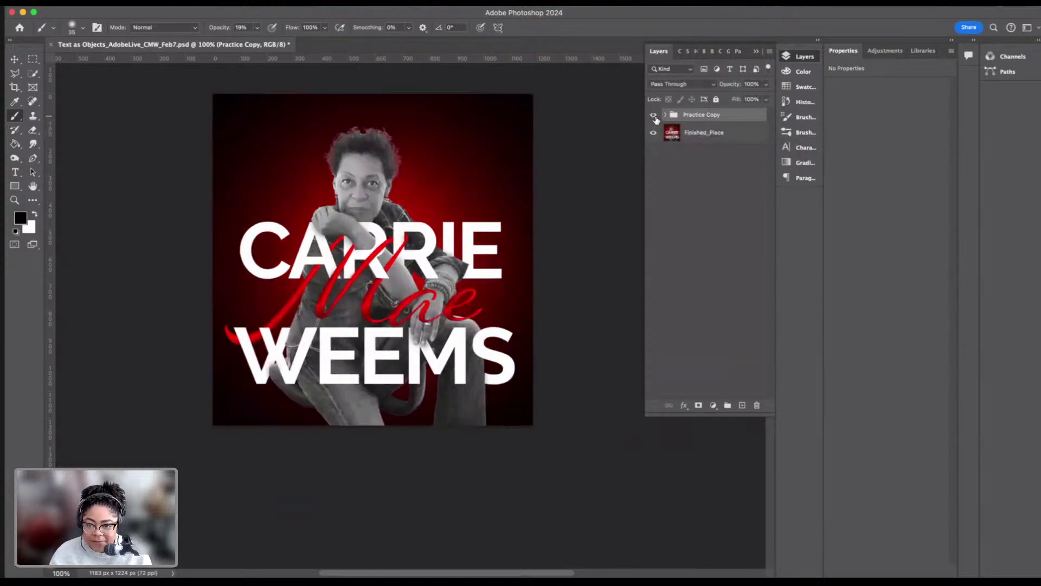
pyautogui.click(653, 135)
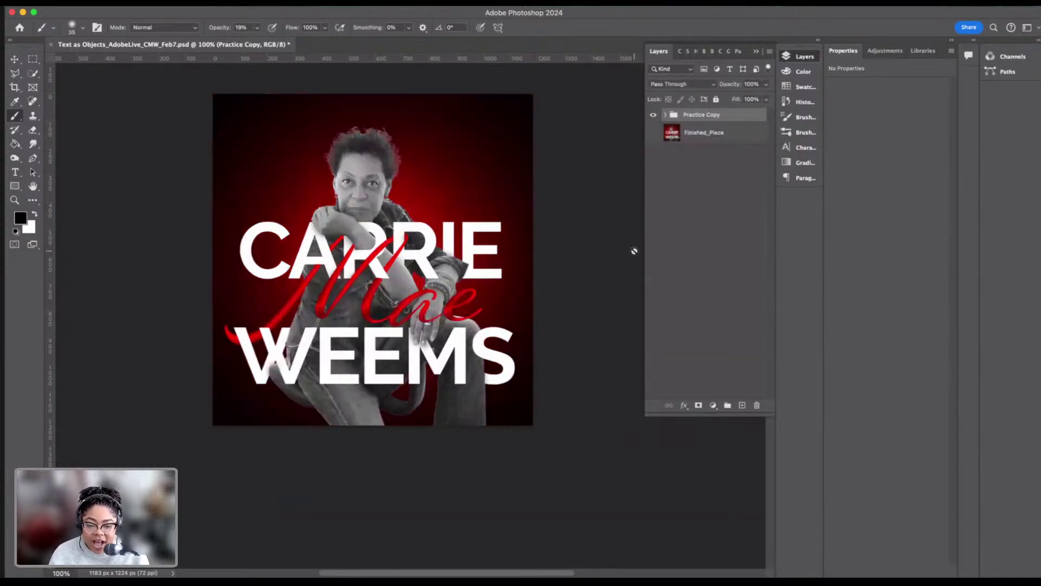